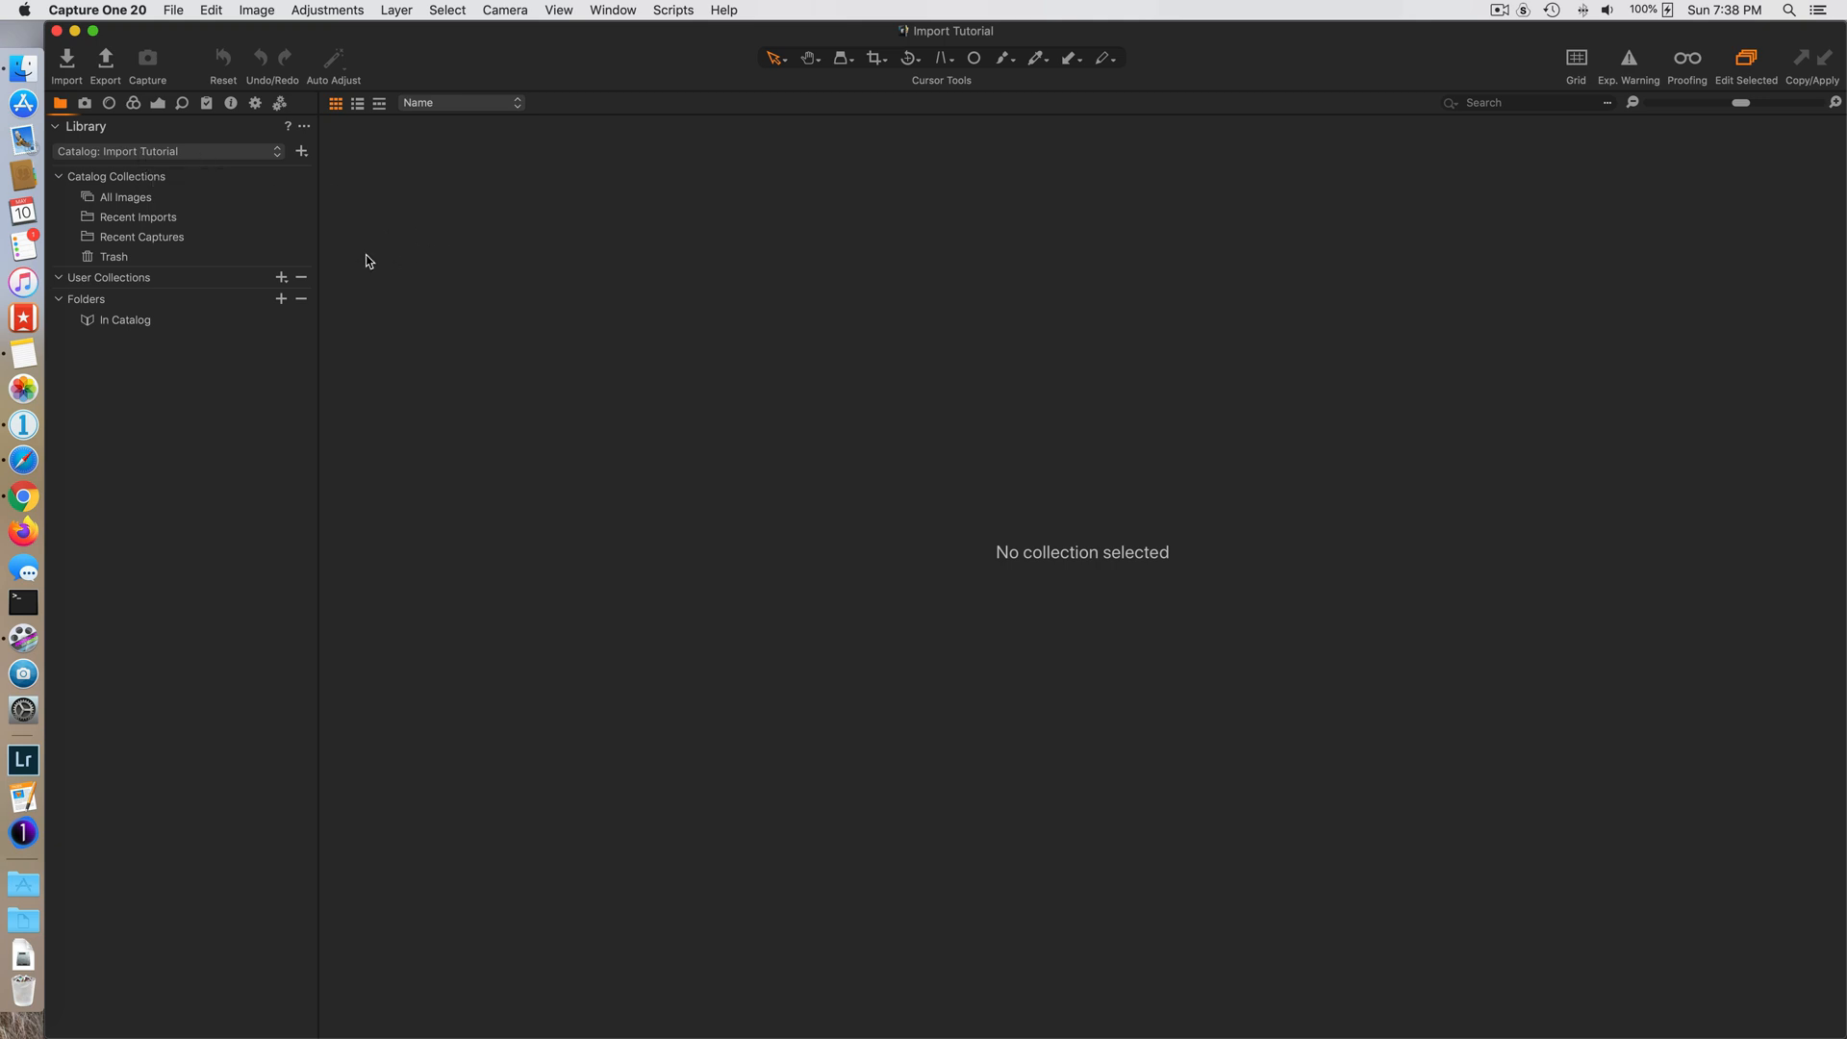
- Open the image import window from the All Images collection and enlarge it to show all import settings
{"action": "left_click", "coordinate": [163, 198]}
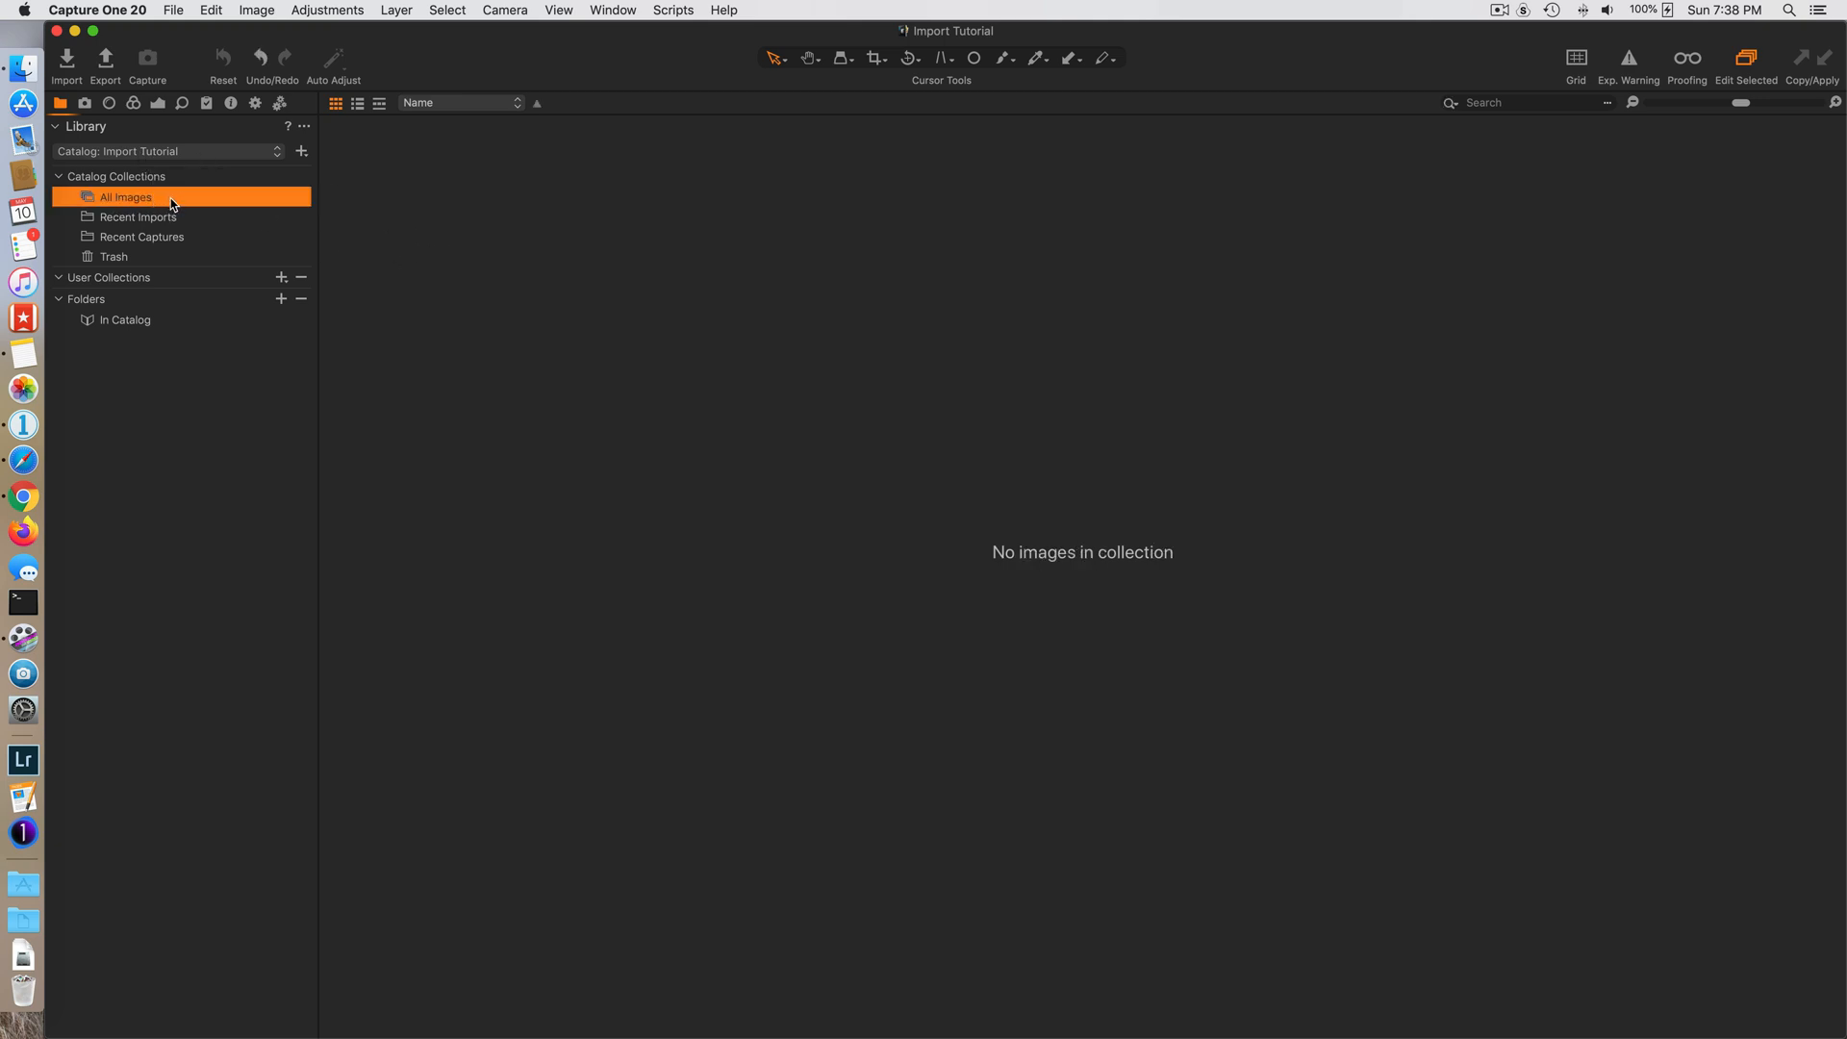
{"action": "left_click", "coordinate": [67, 63]}
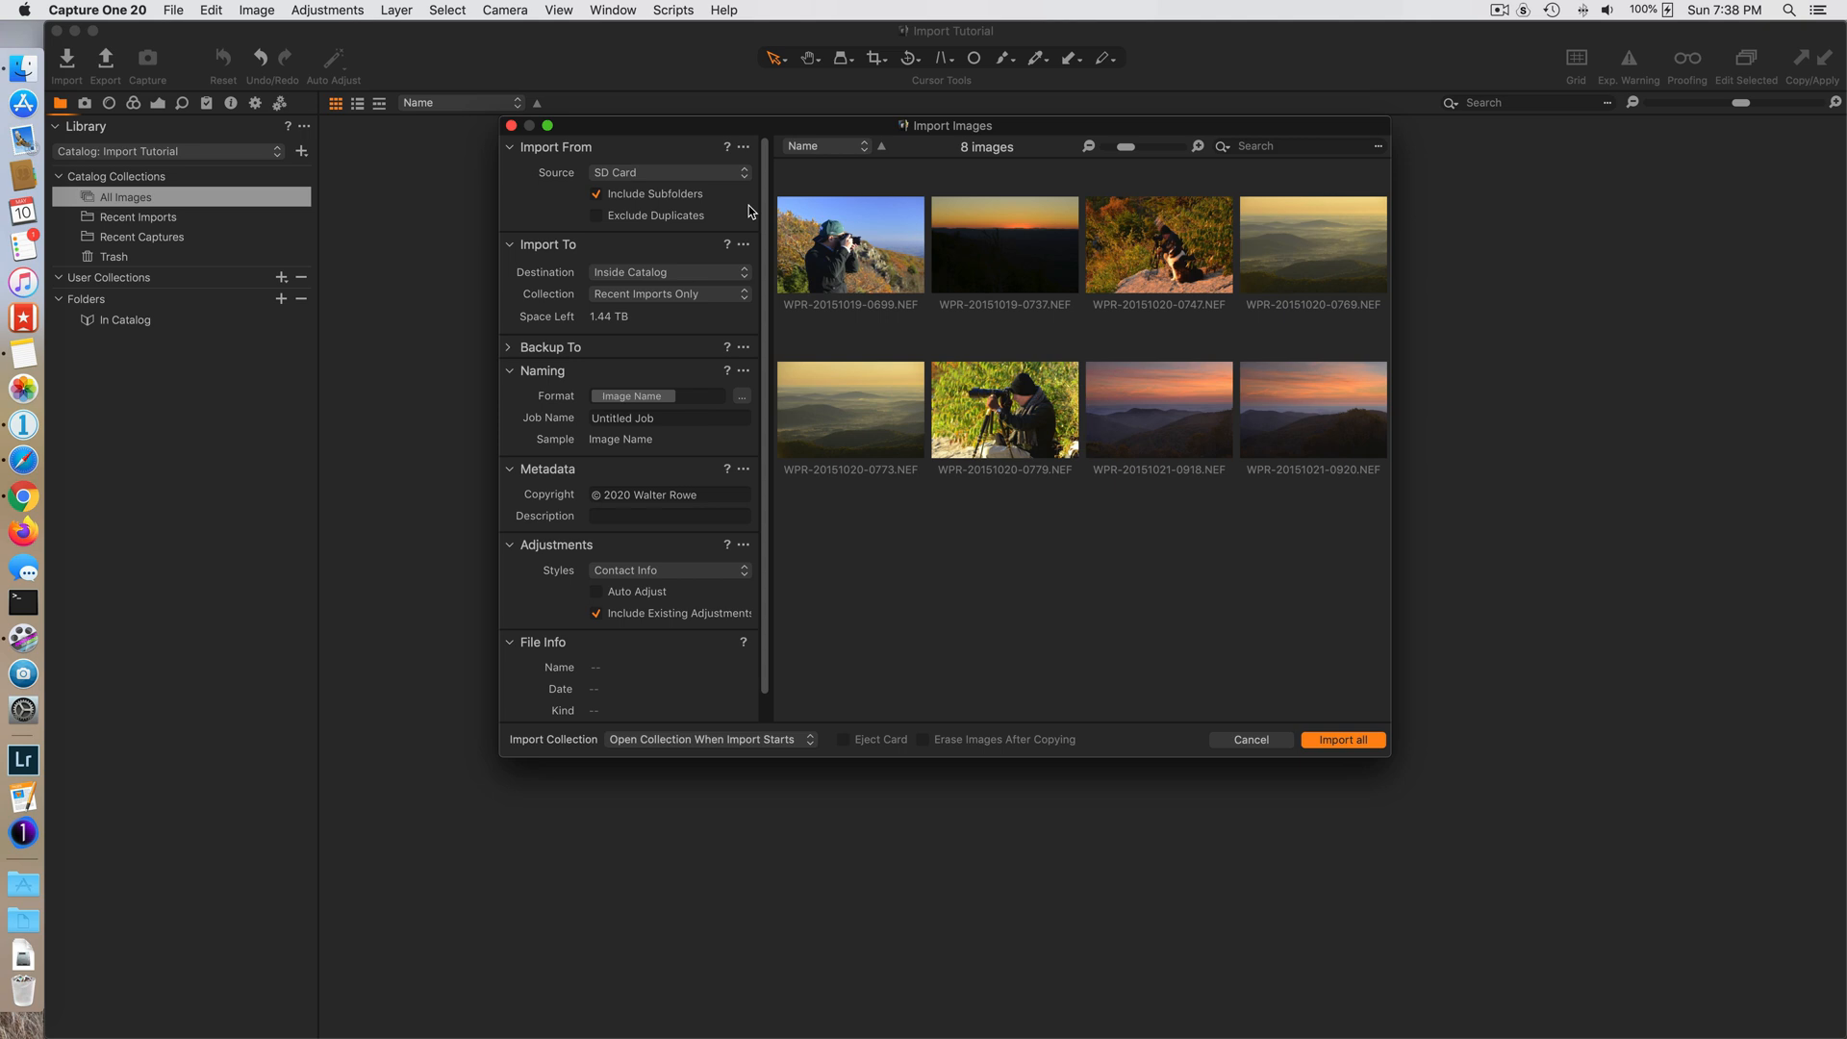
{"action": "left_click_drag", "start_coordinate": [831, 761], "coordinate": [831, 831]}
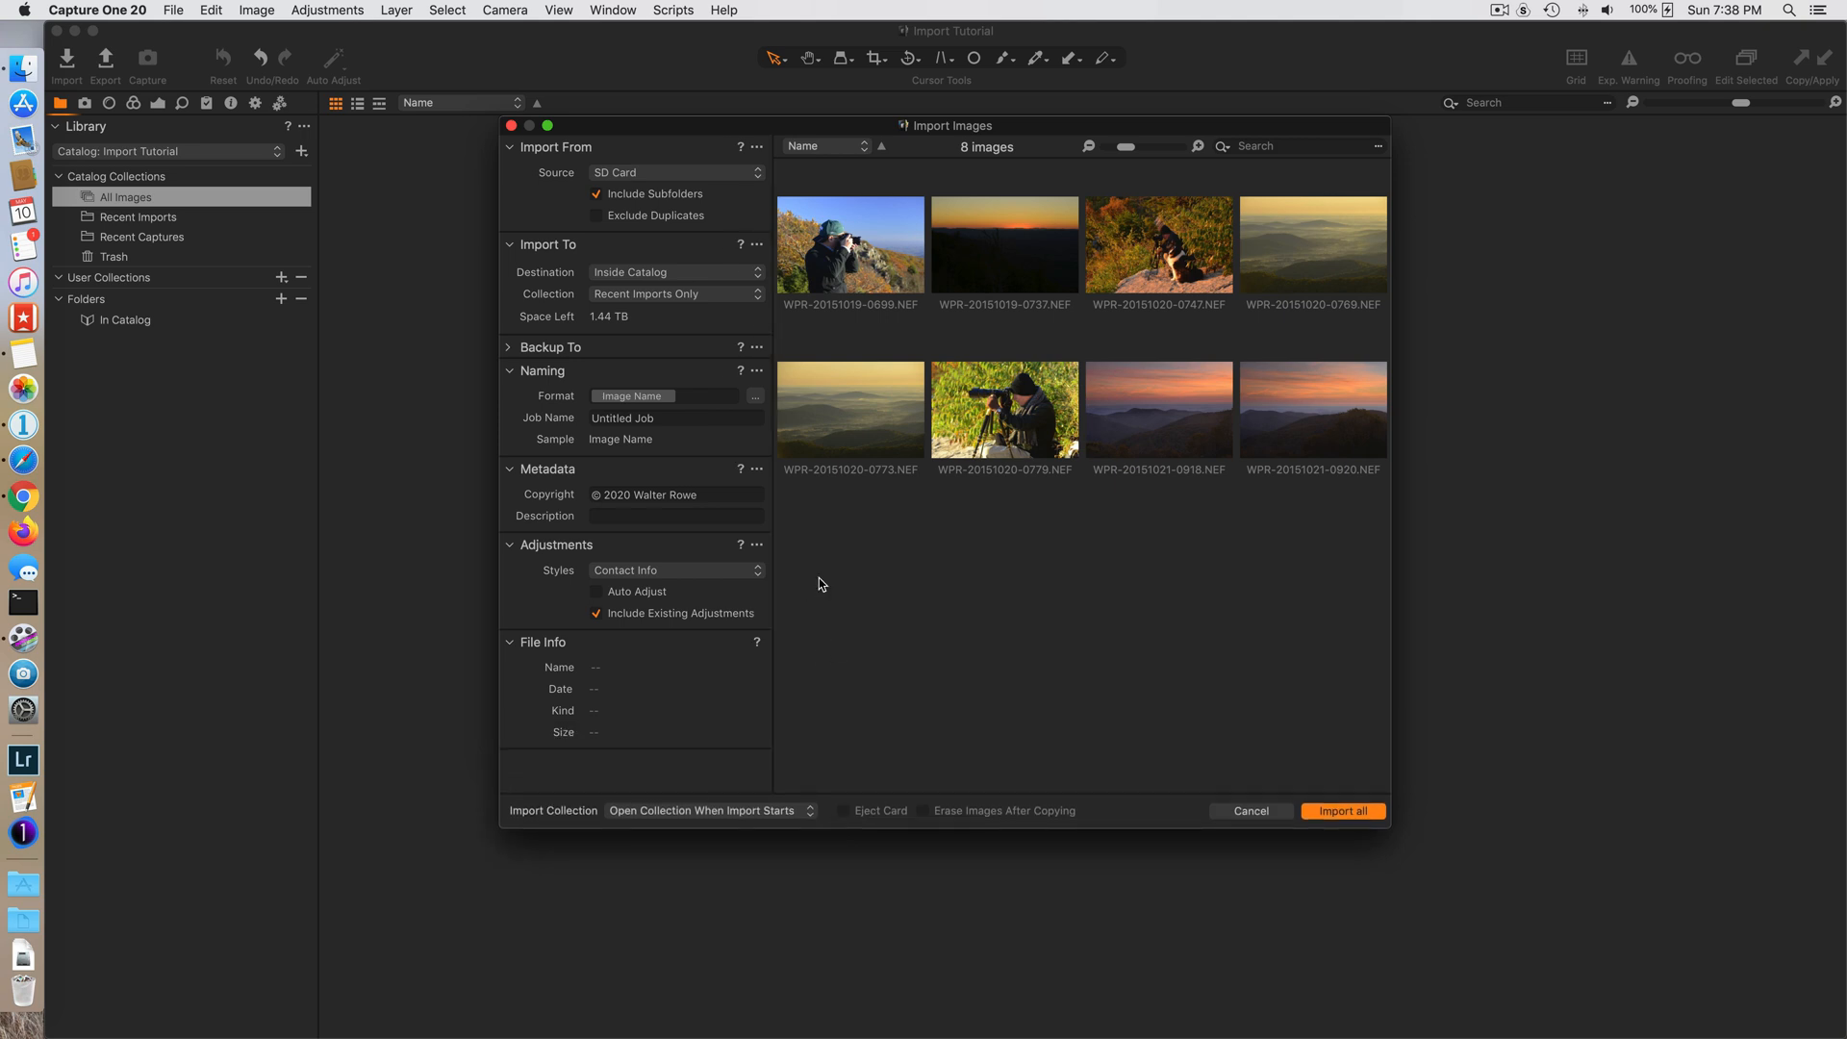
- Set the import source to the SD Card folder on the CO Tutorials drive
{"action": "left_click", "coordinate": [688, 171]}
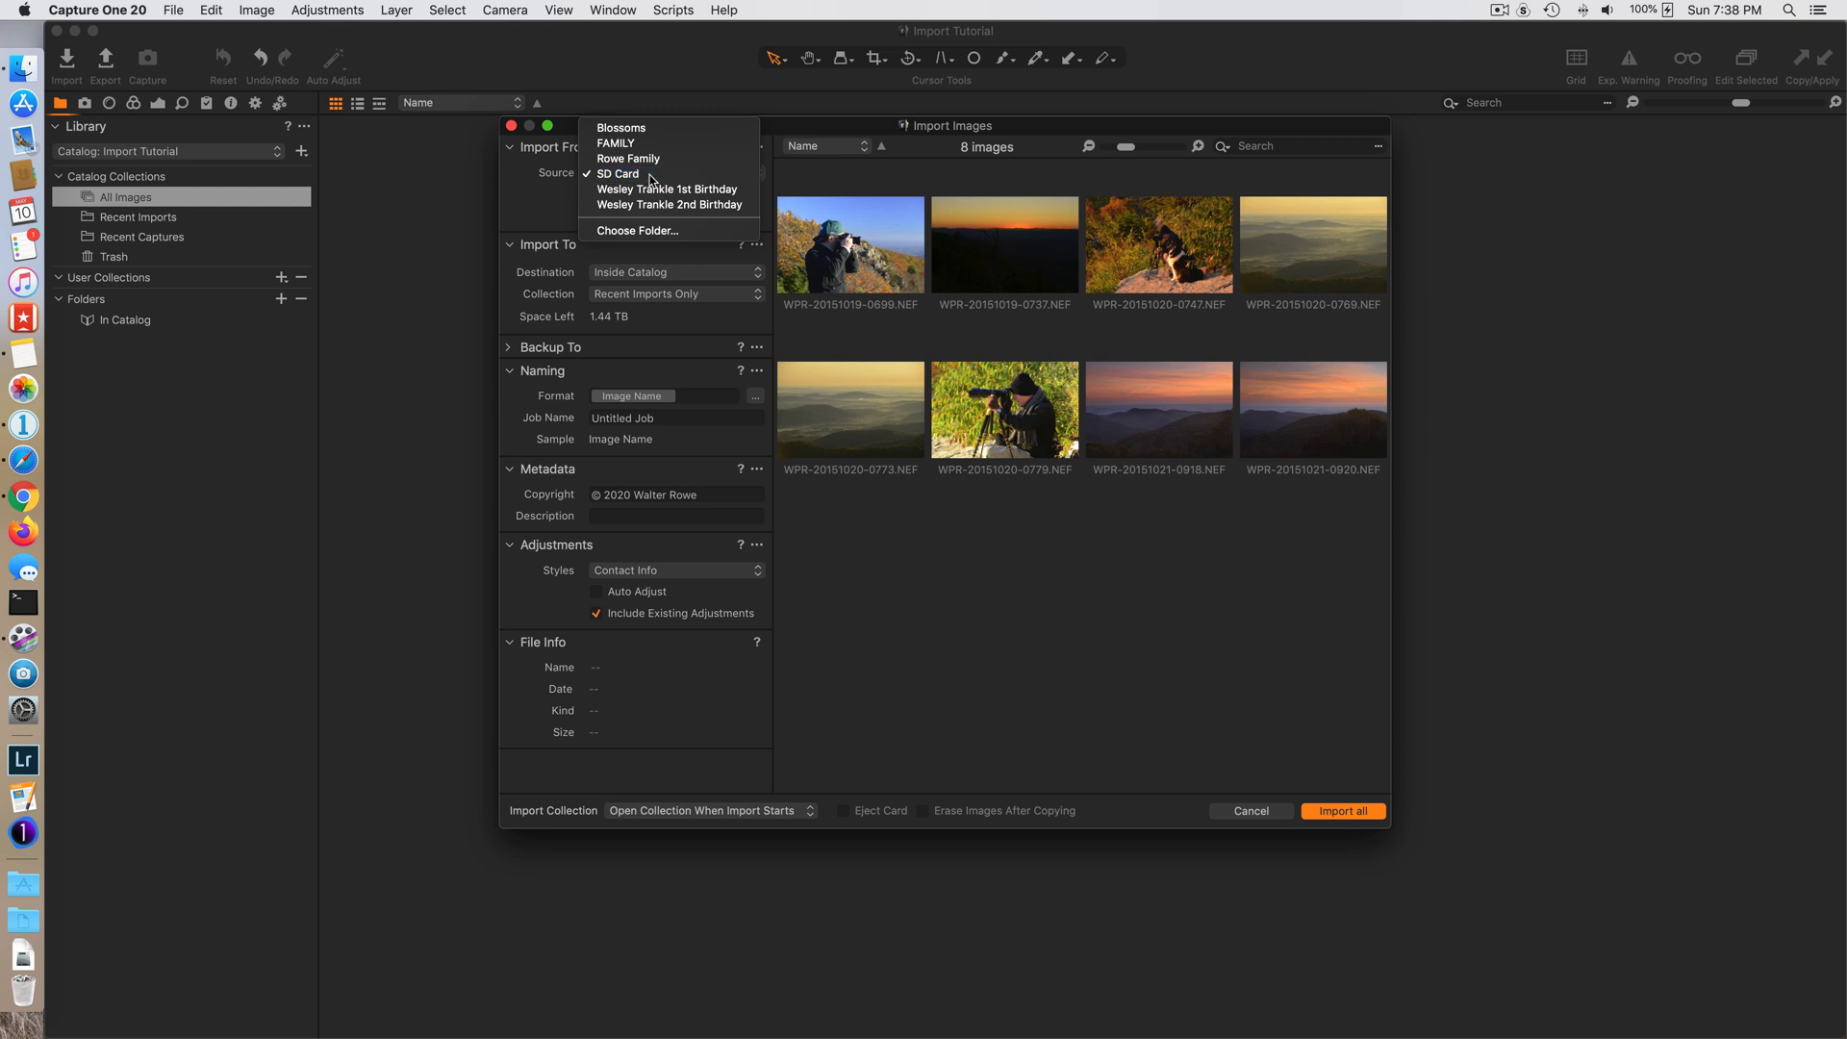
{"action": "left_click", "coordinate": [651, 178]}
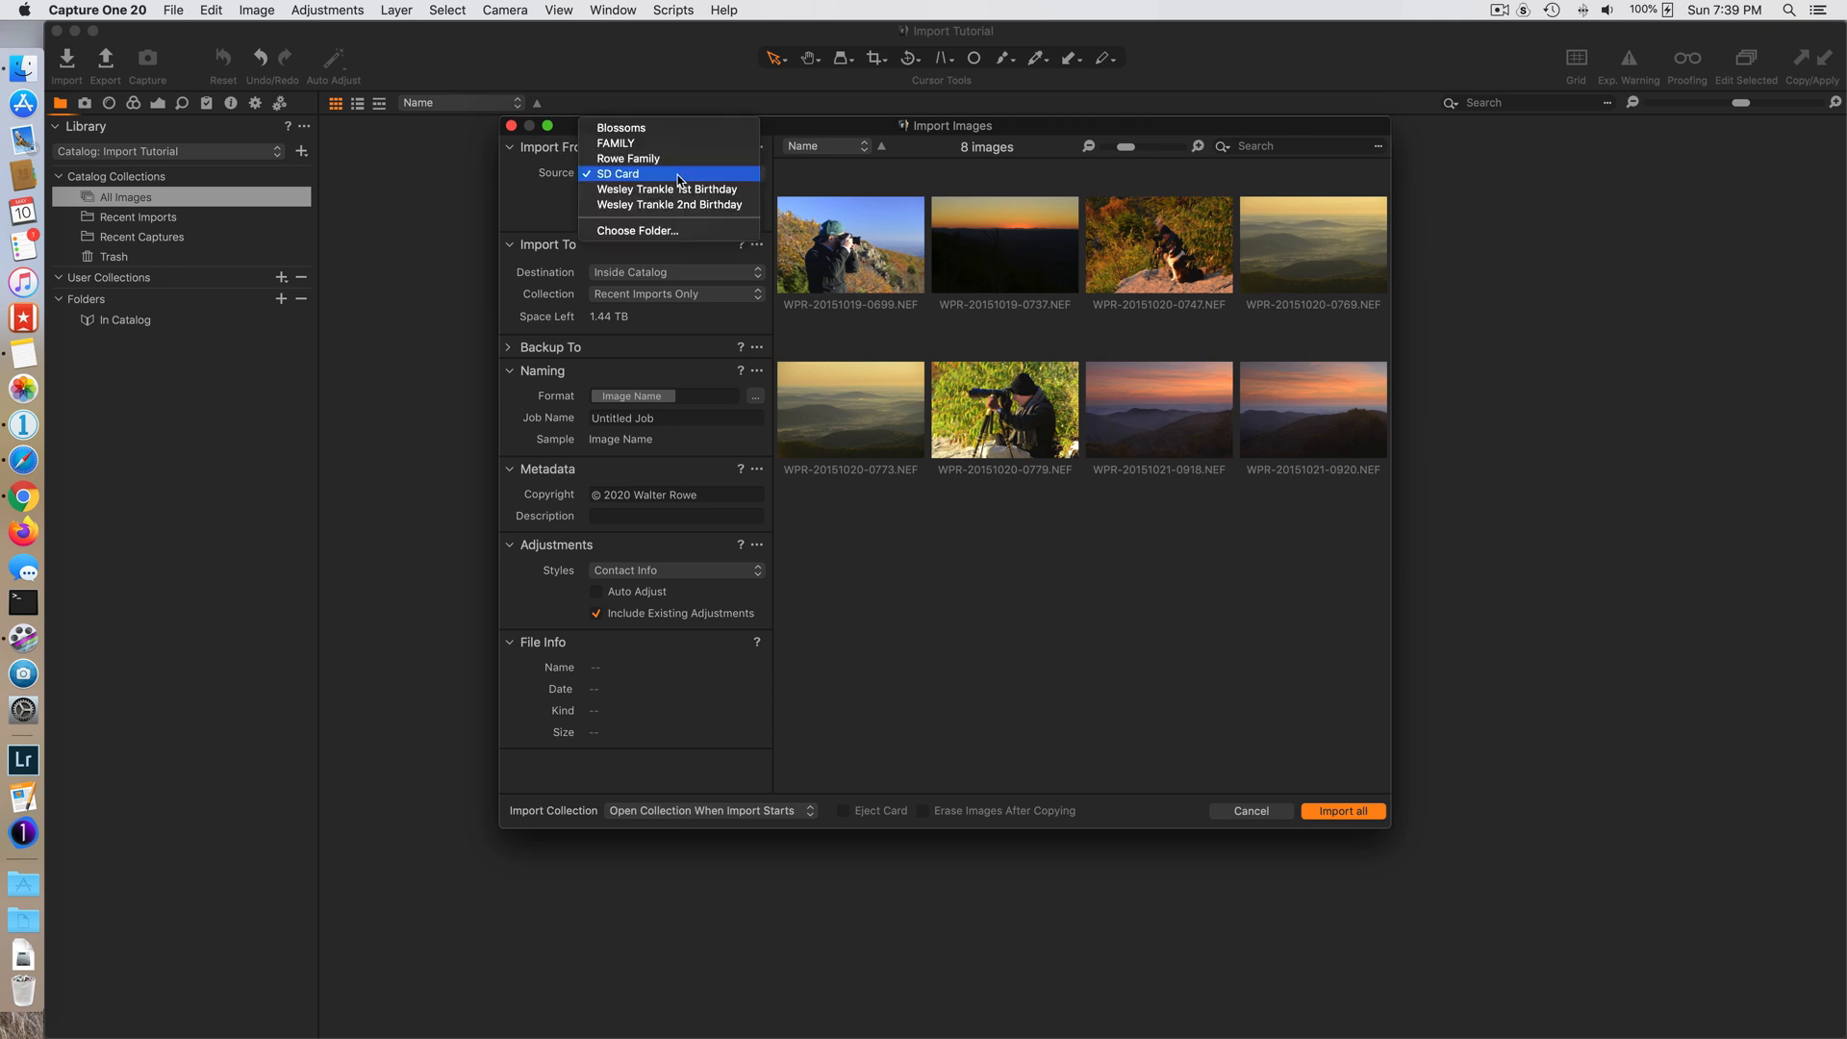
{"action": "left_click", "coordinate": [677, 174]}
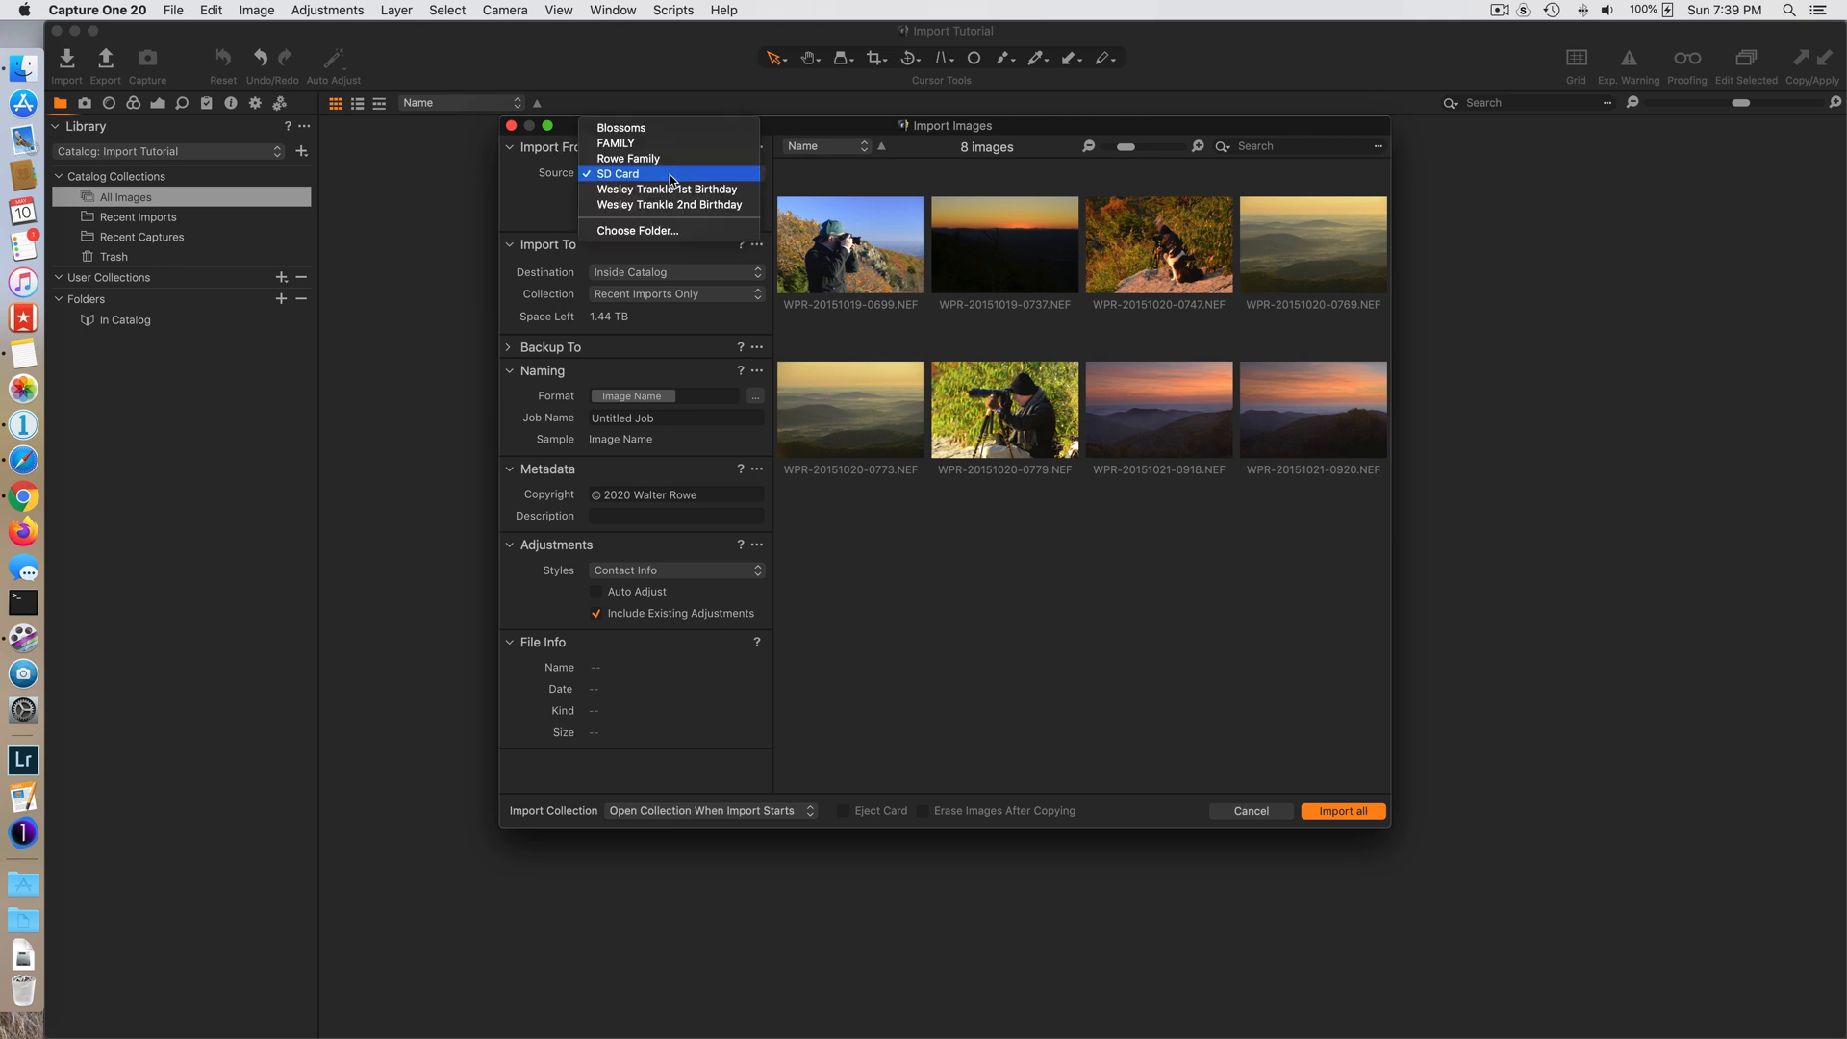
{"action": "left_click", "coordinate": [651, 236]}
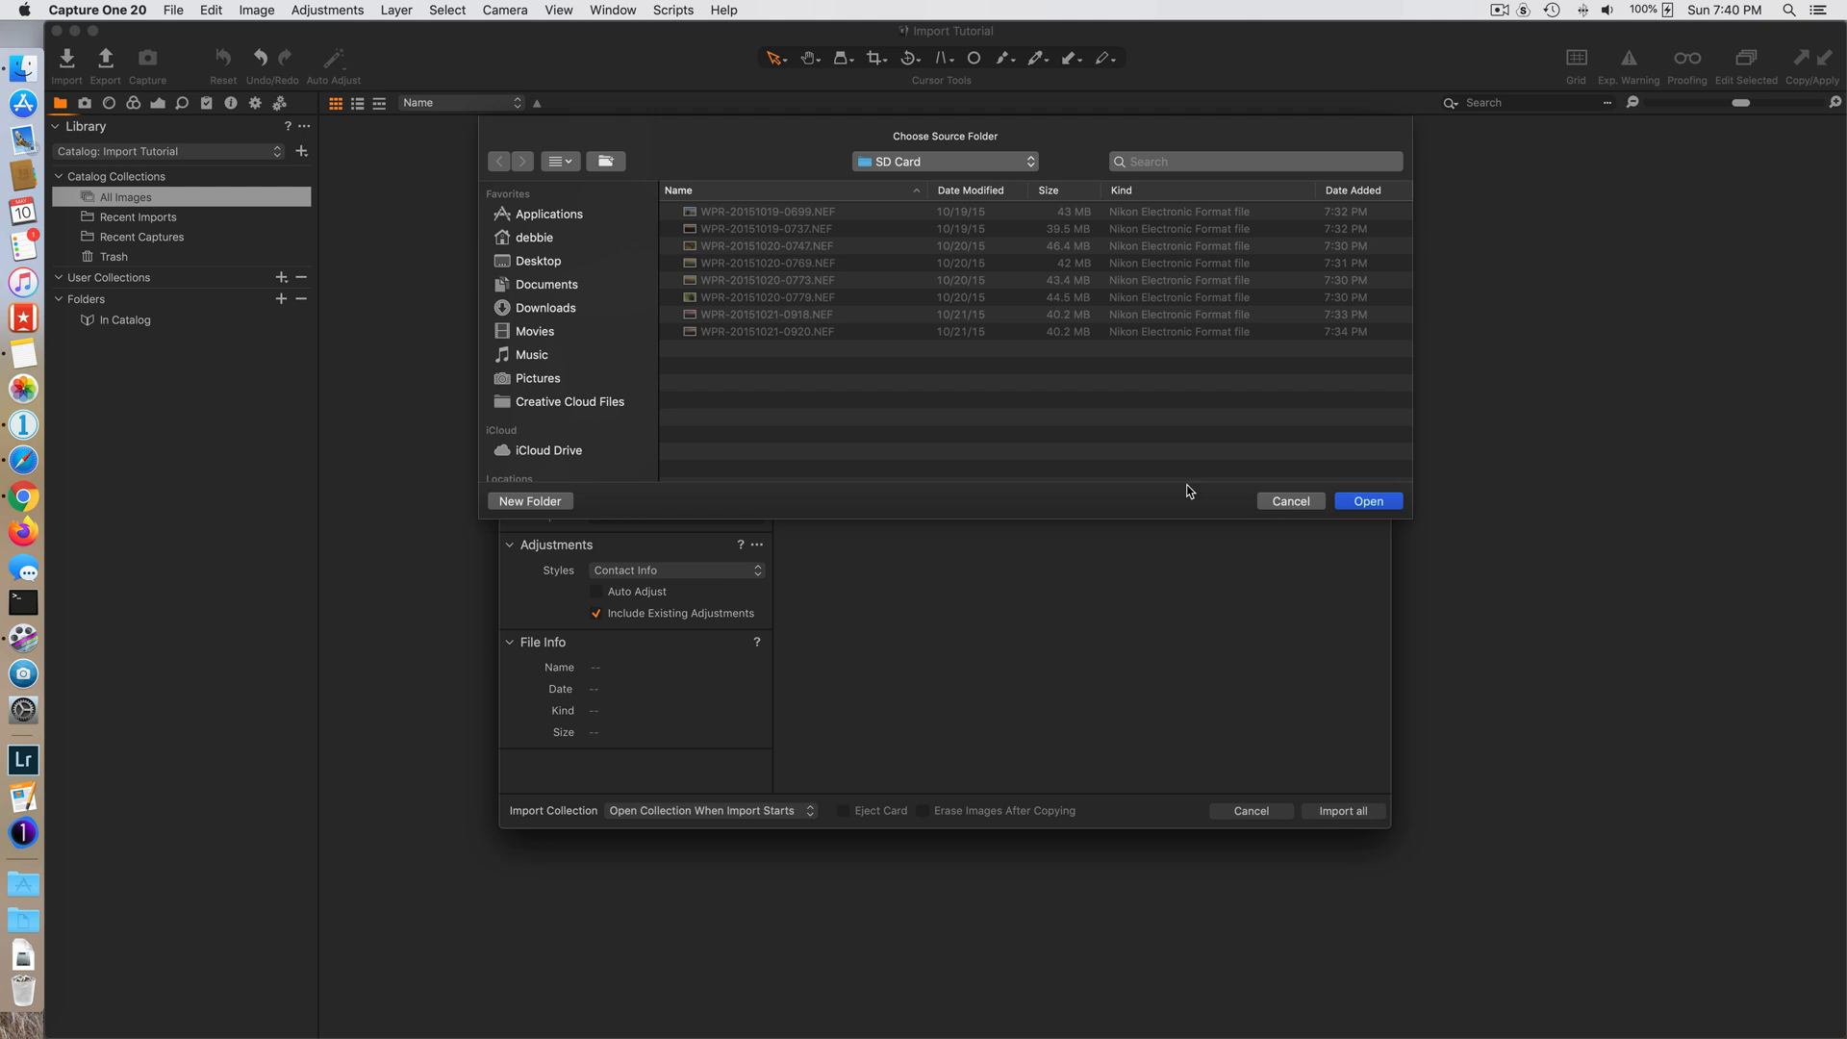
{"action": "scroll", "coordinate": [593, 320], "scroll_direction": "down", "scroll_amount": 4}
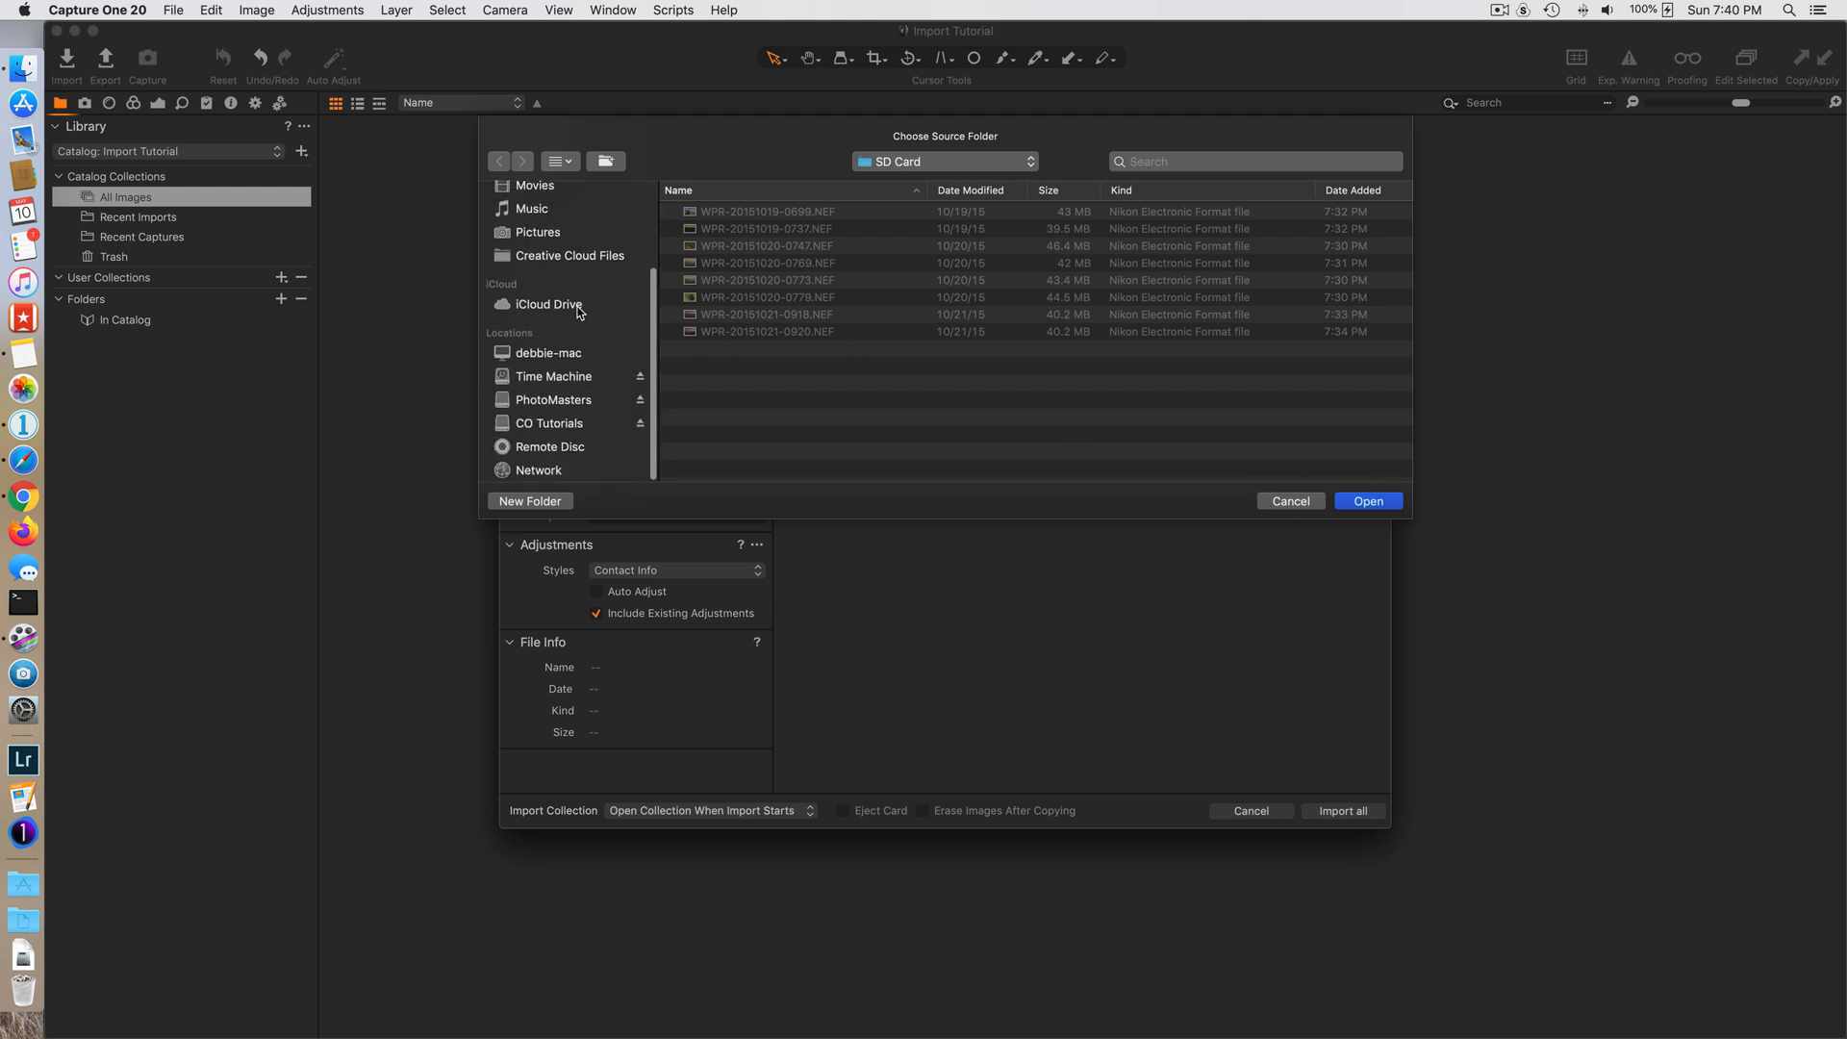
{"action": "left_click", "coordinate": [558, 428]}
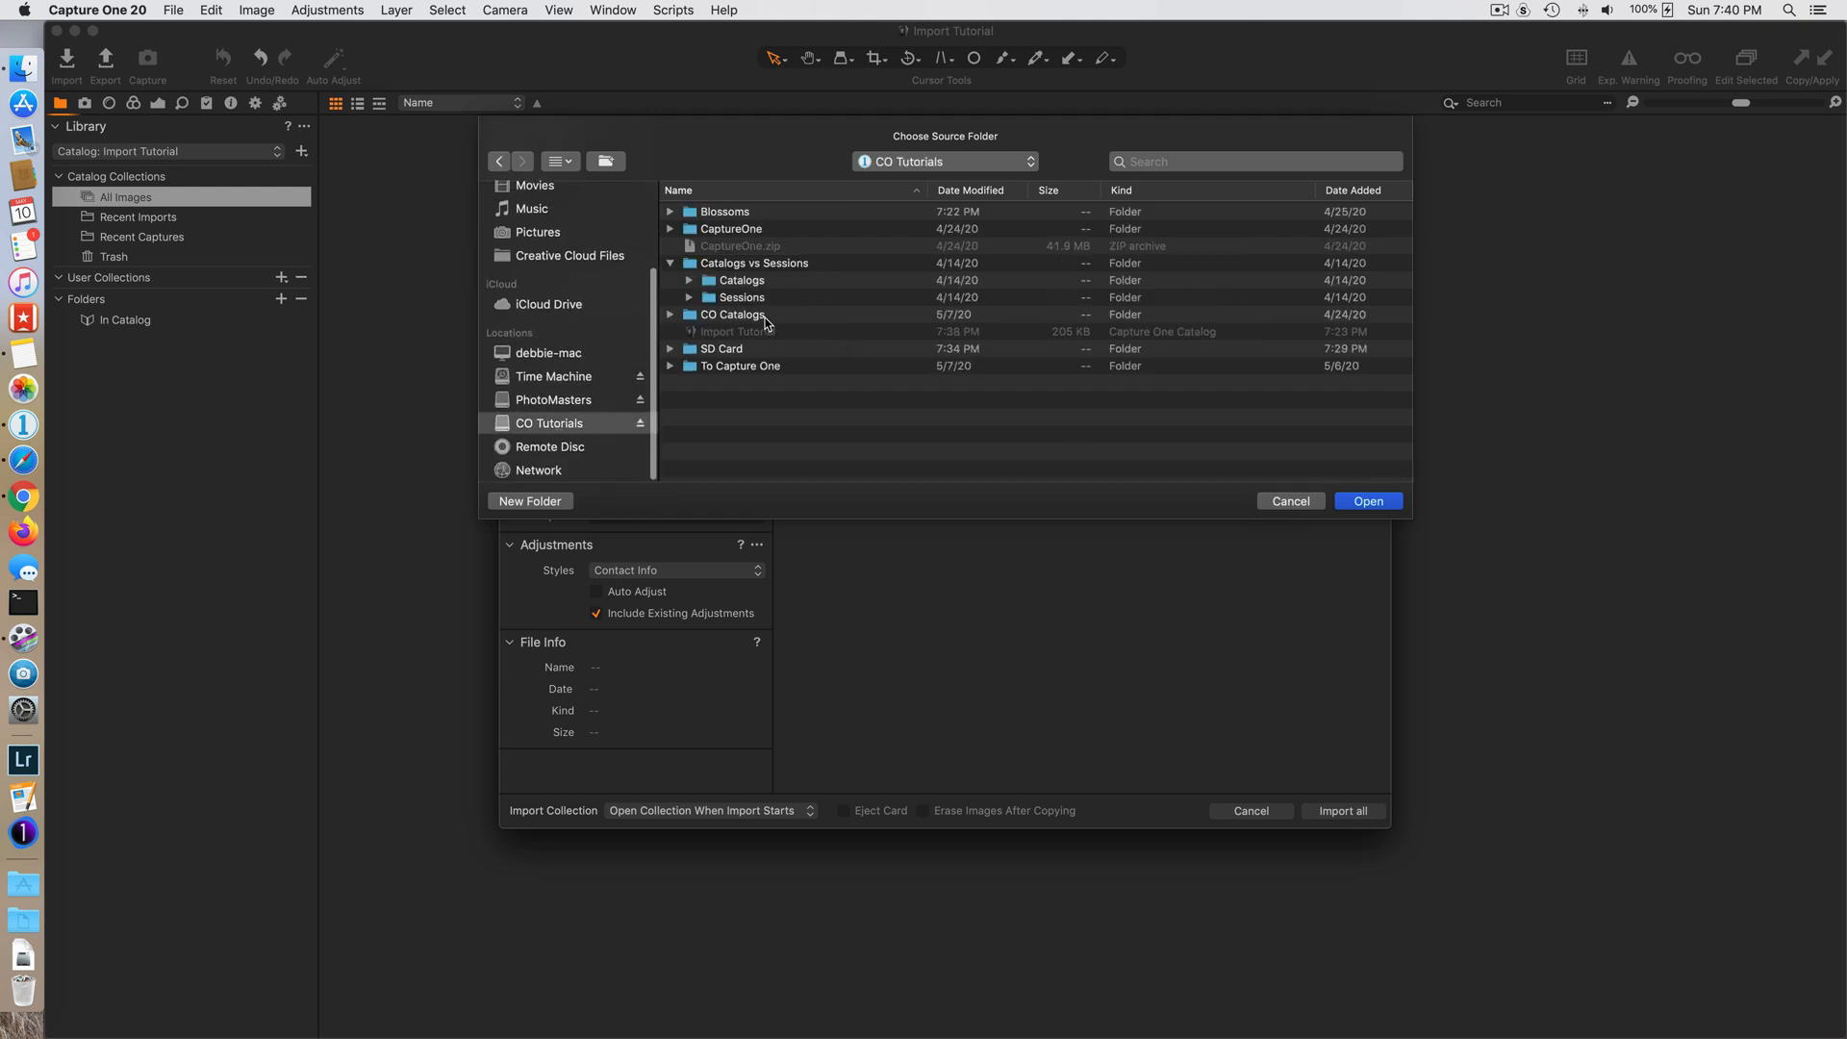
{"action": "double_click", "coordinate": [731, 350]}
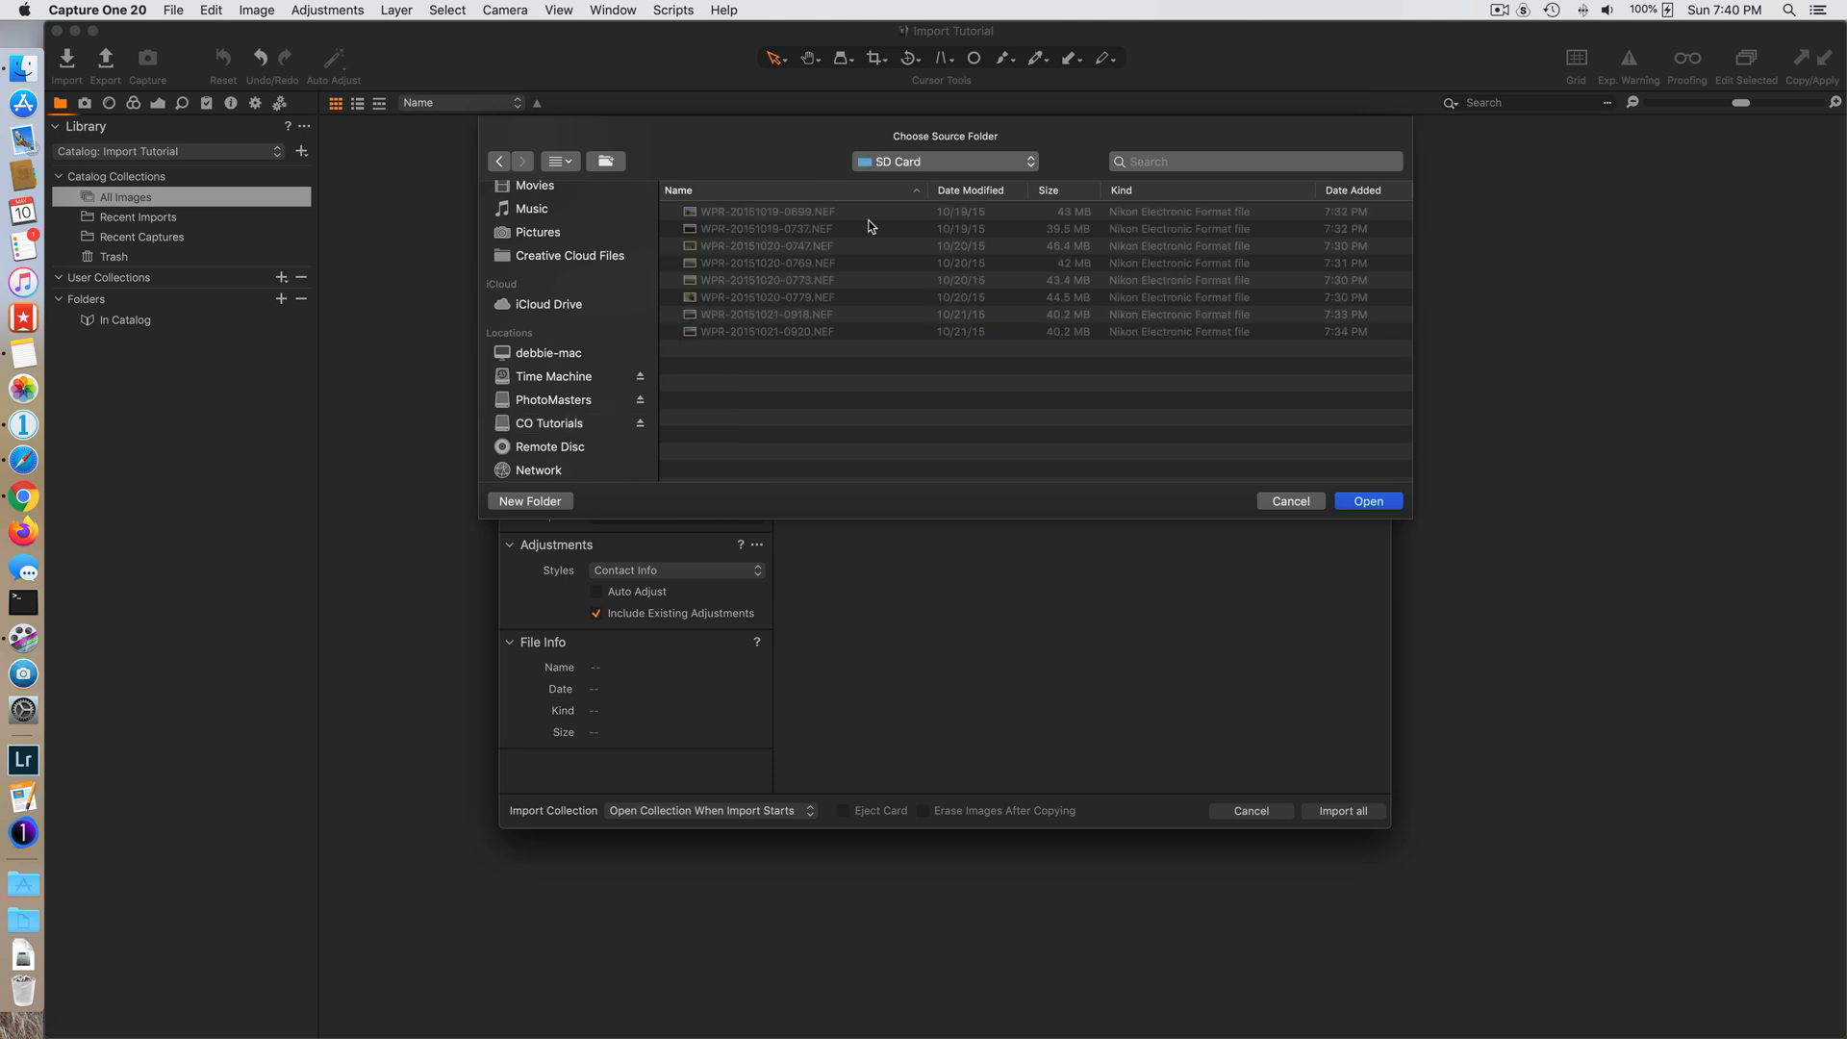
{"action": "left_click", "coordinate": [1363, 501]}
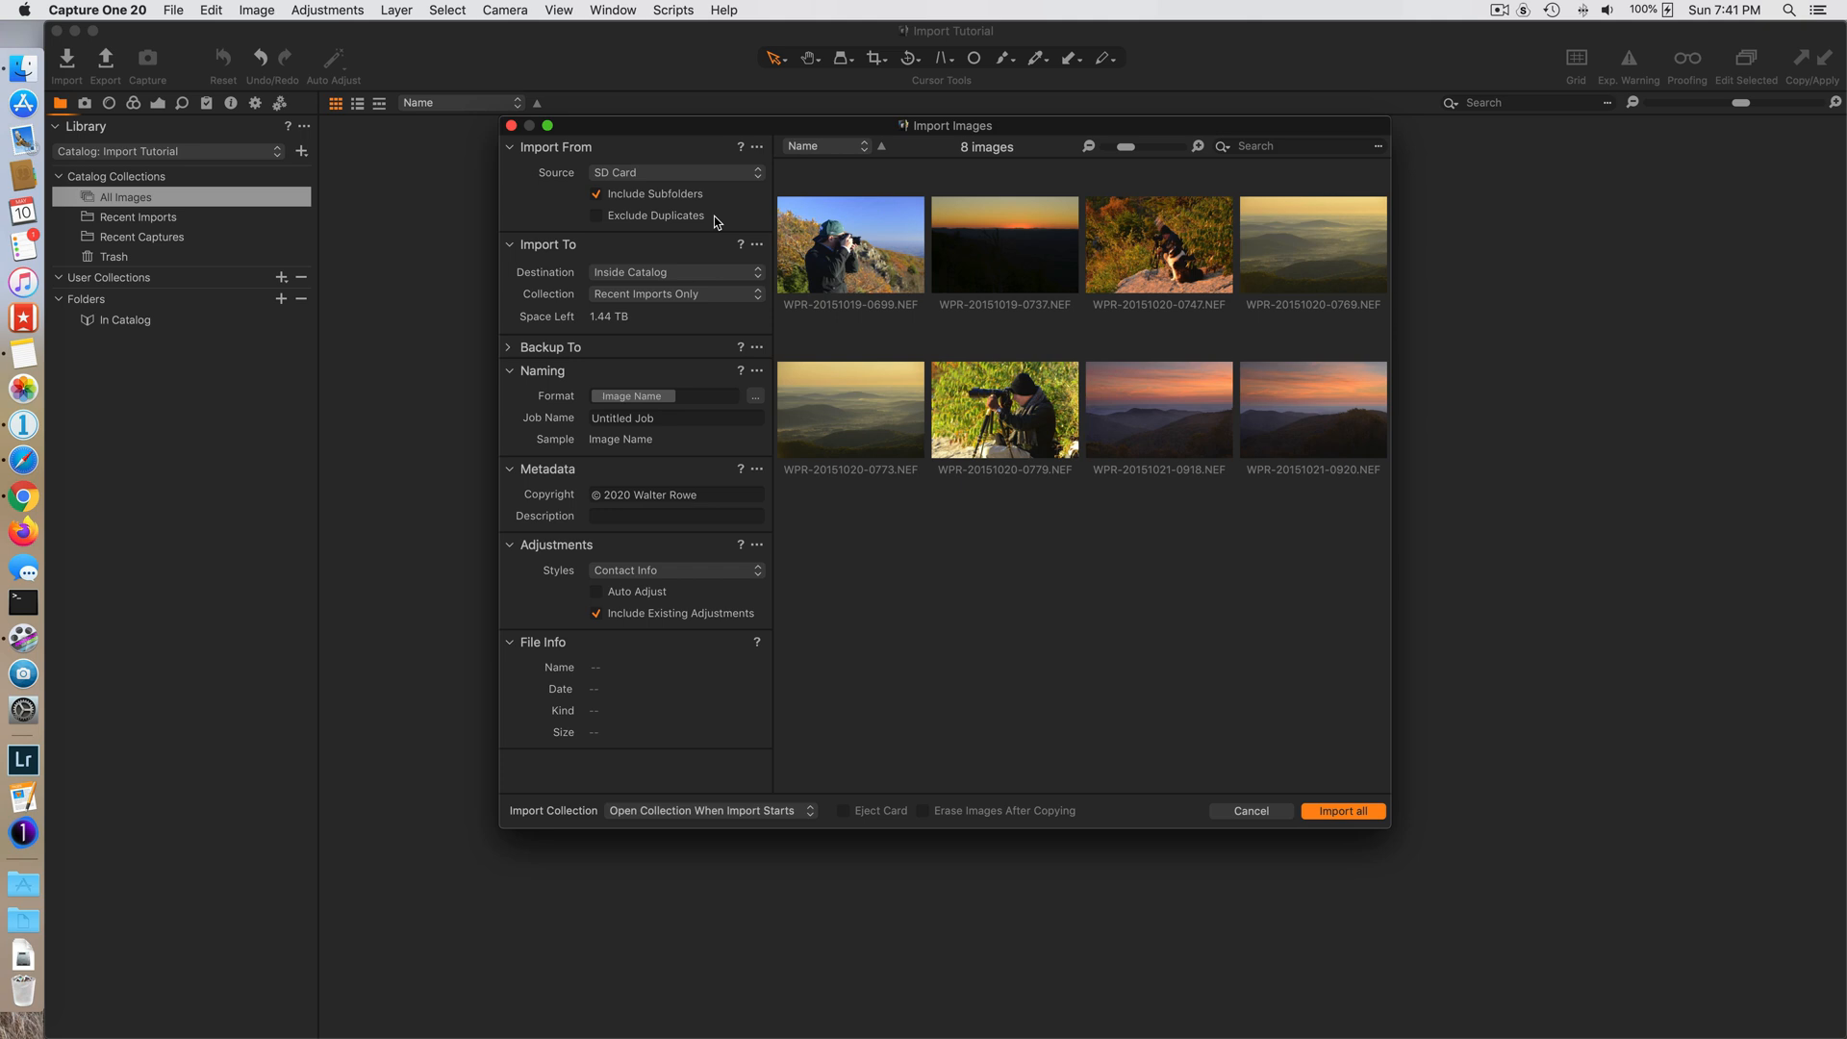
- Switch Exclude Duplicates on and off again, and set the import destination to Current Location
{"action": "left_click", "coordinate": [596, 216]}
{"action": "left_click", "coordinate": [596, 217]}
{"action": "left_click", "coordinate": [685, 273]}
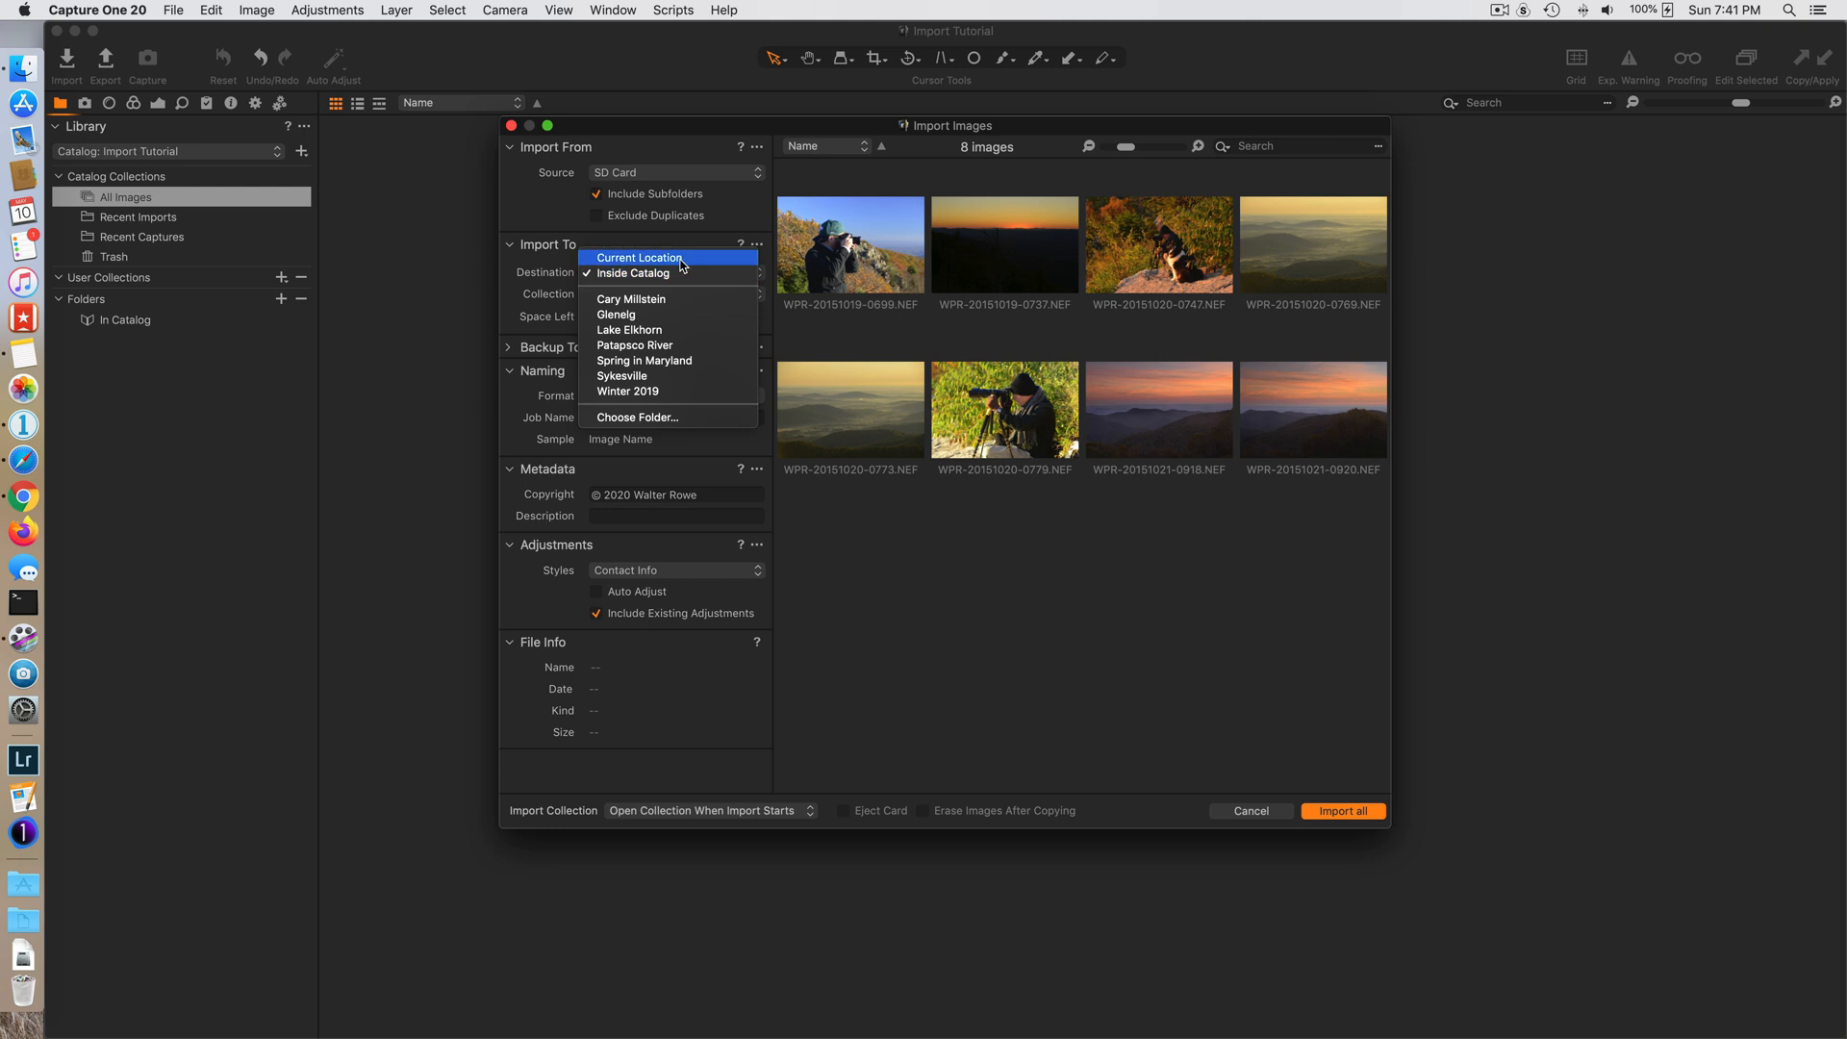
{"action": "left_click", "coordinate": [682, 258]}
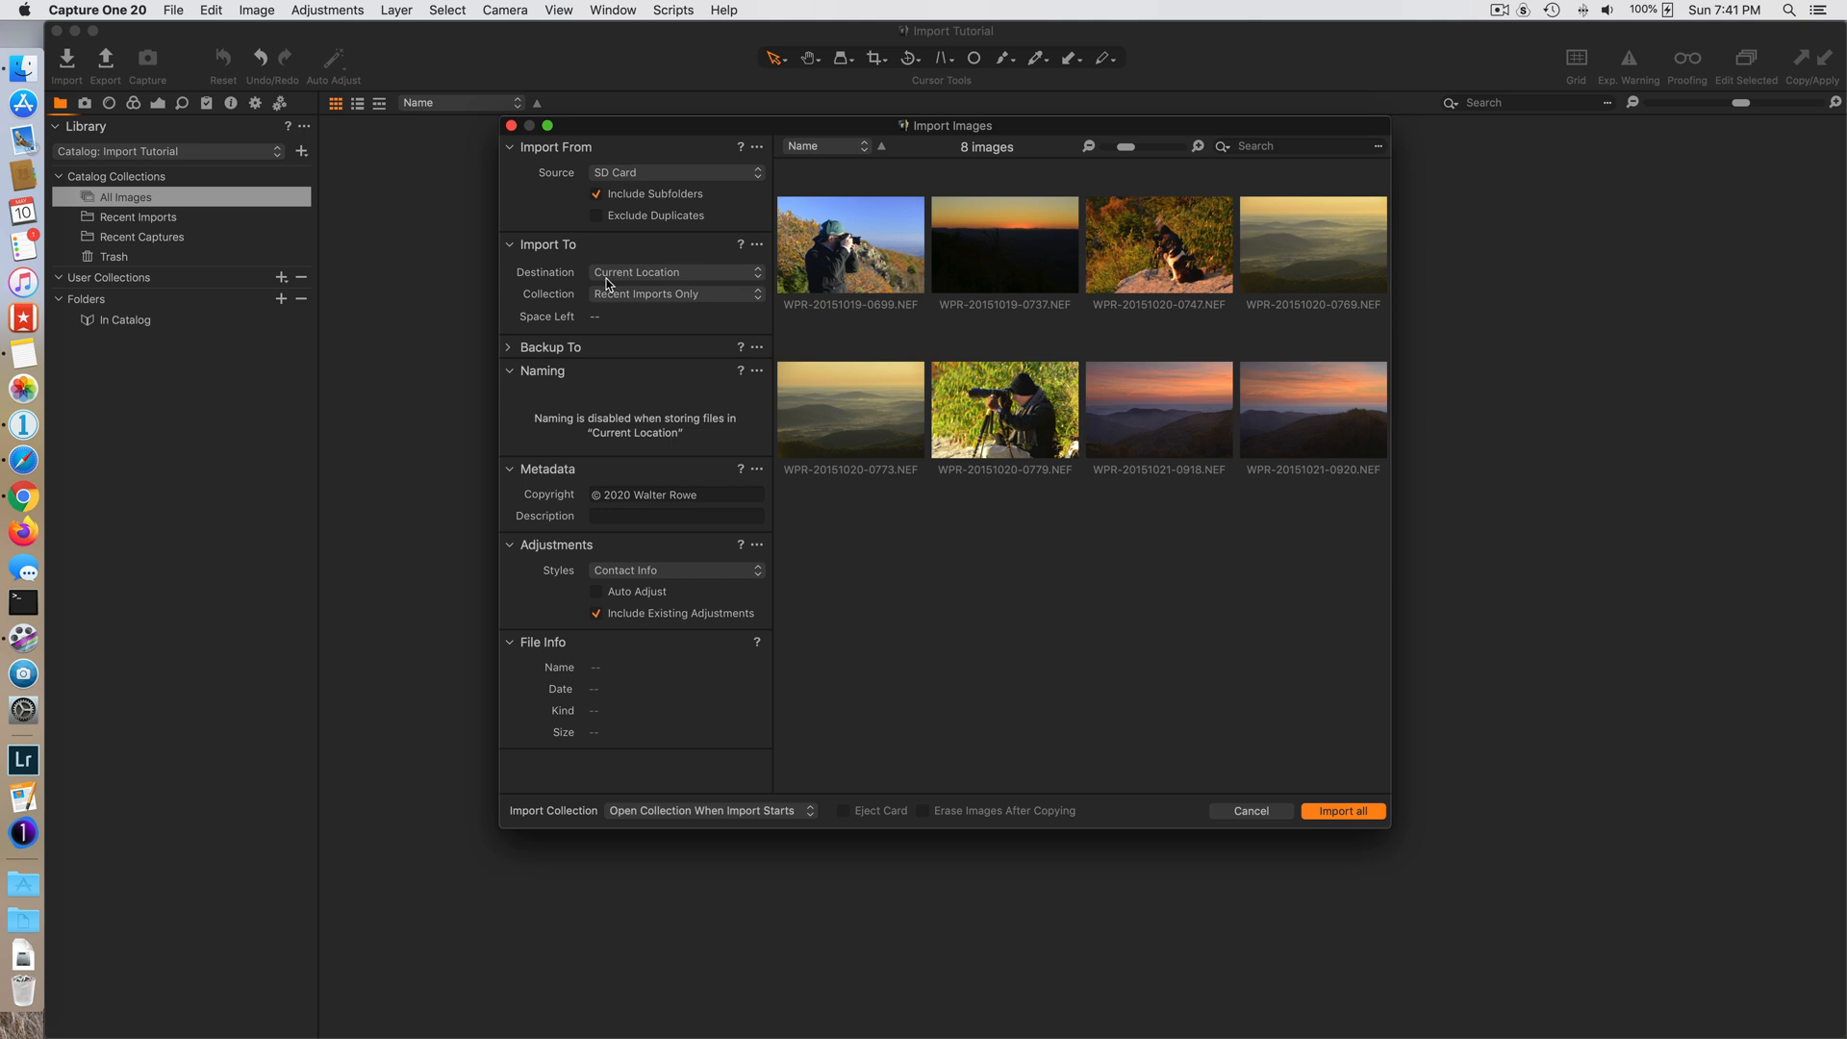
- Browse to the Aperture Originals folder on the PhotoMasters drive as a possible import destination, and cancel the folder choice
{"action": "left_click", "coordinate": [668, 276]}
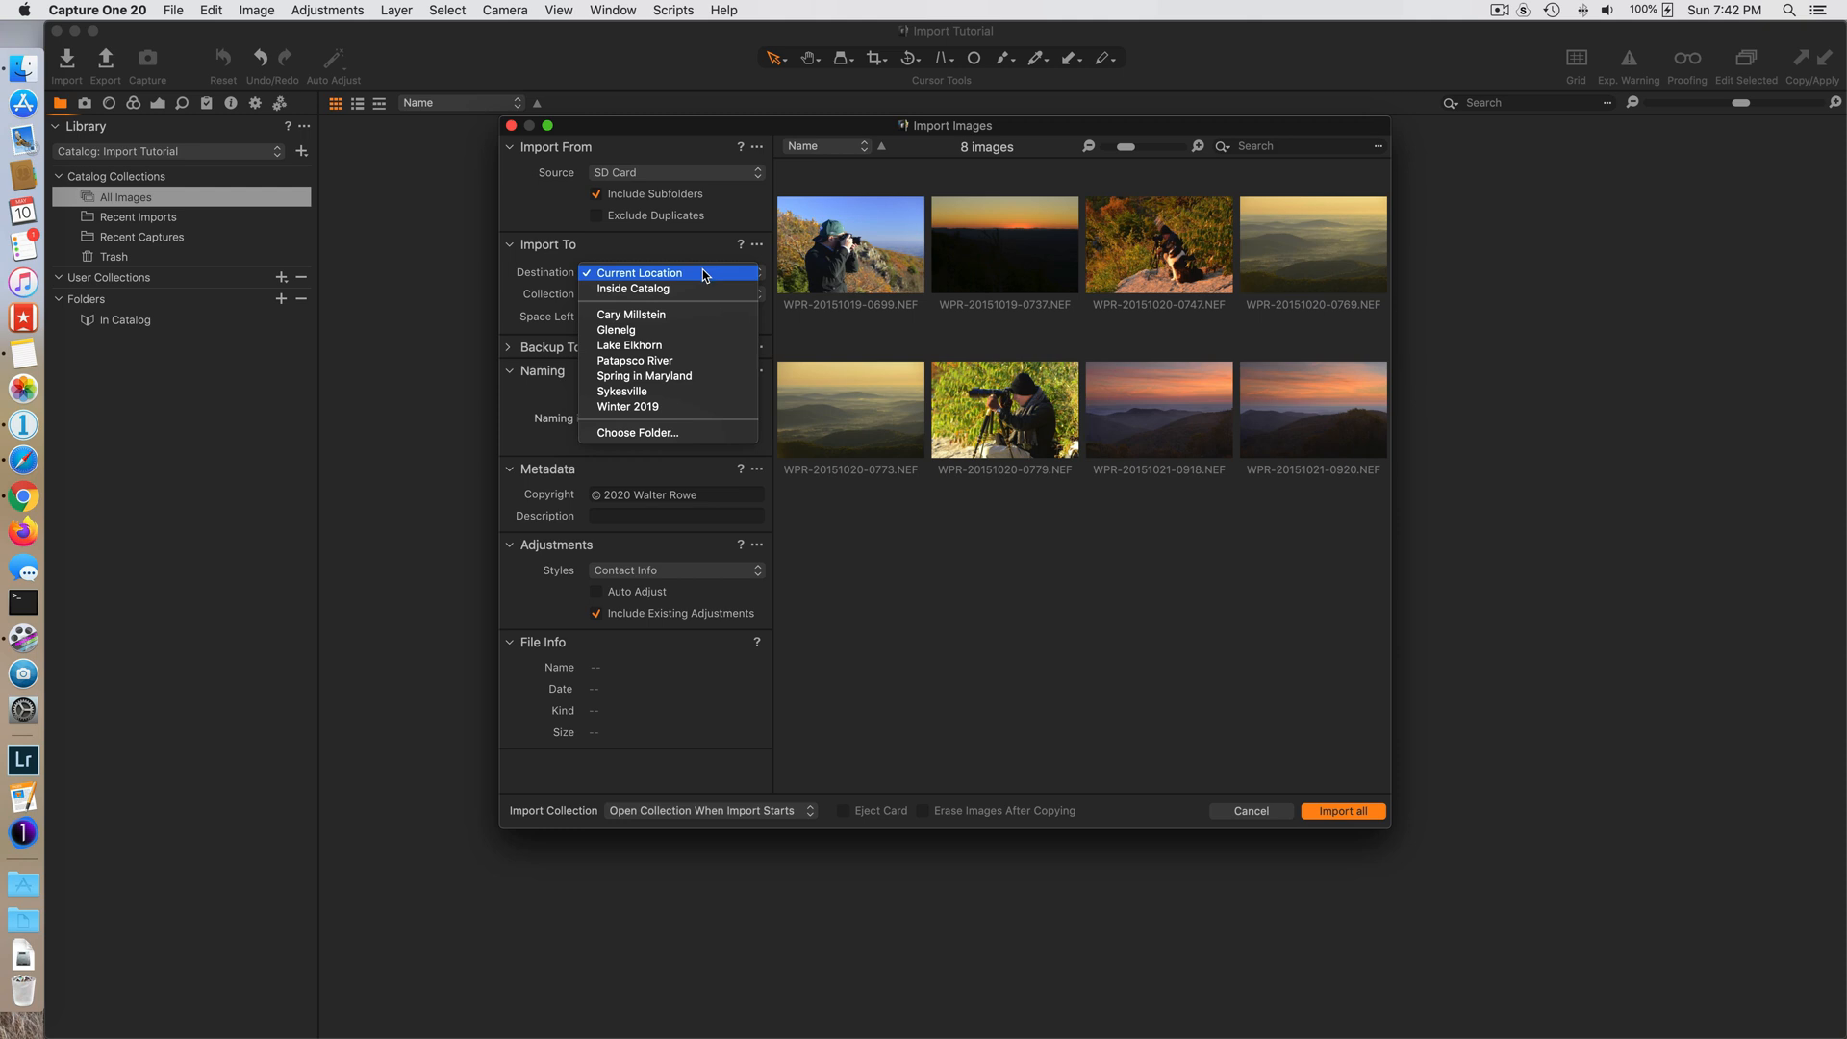
{"action": "left_click", "coordinate": [643, 434]}
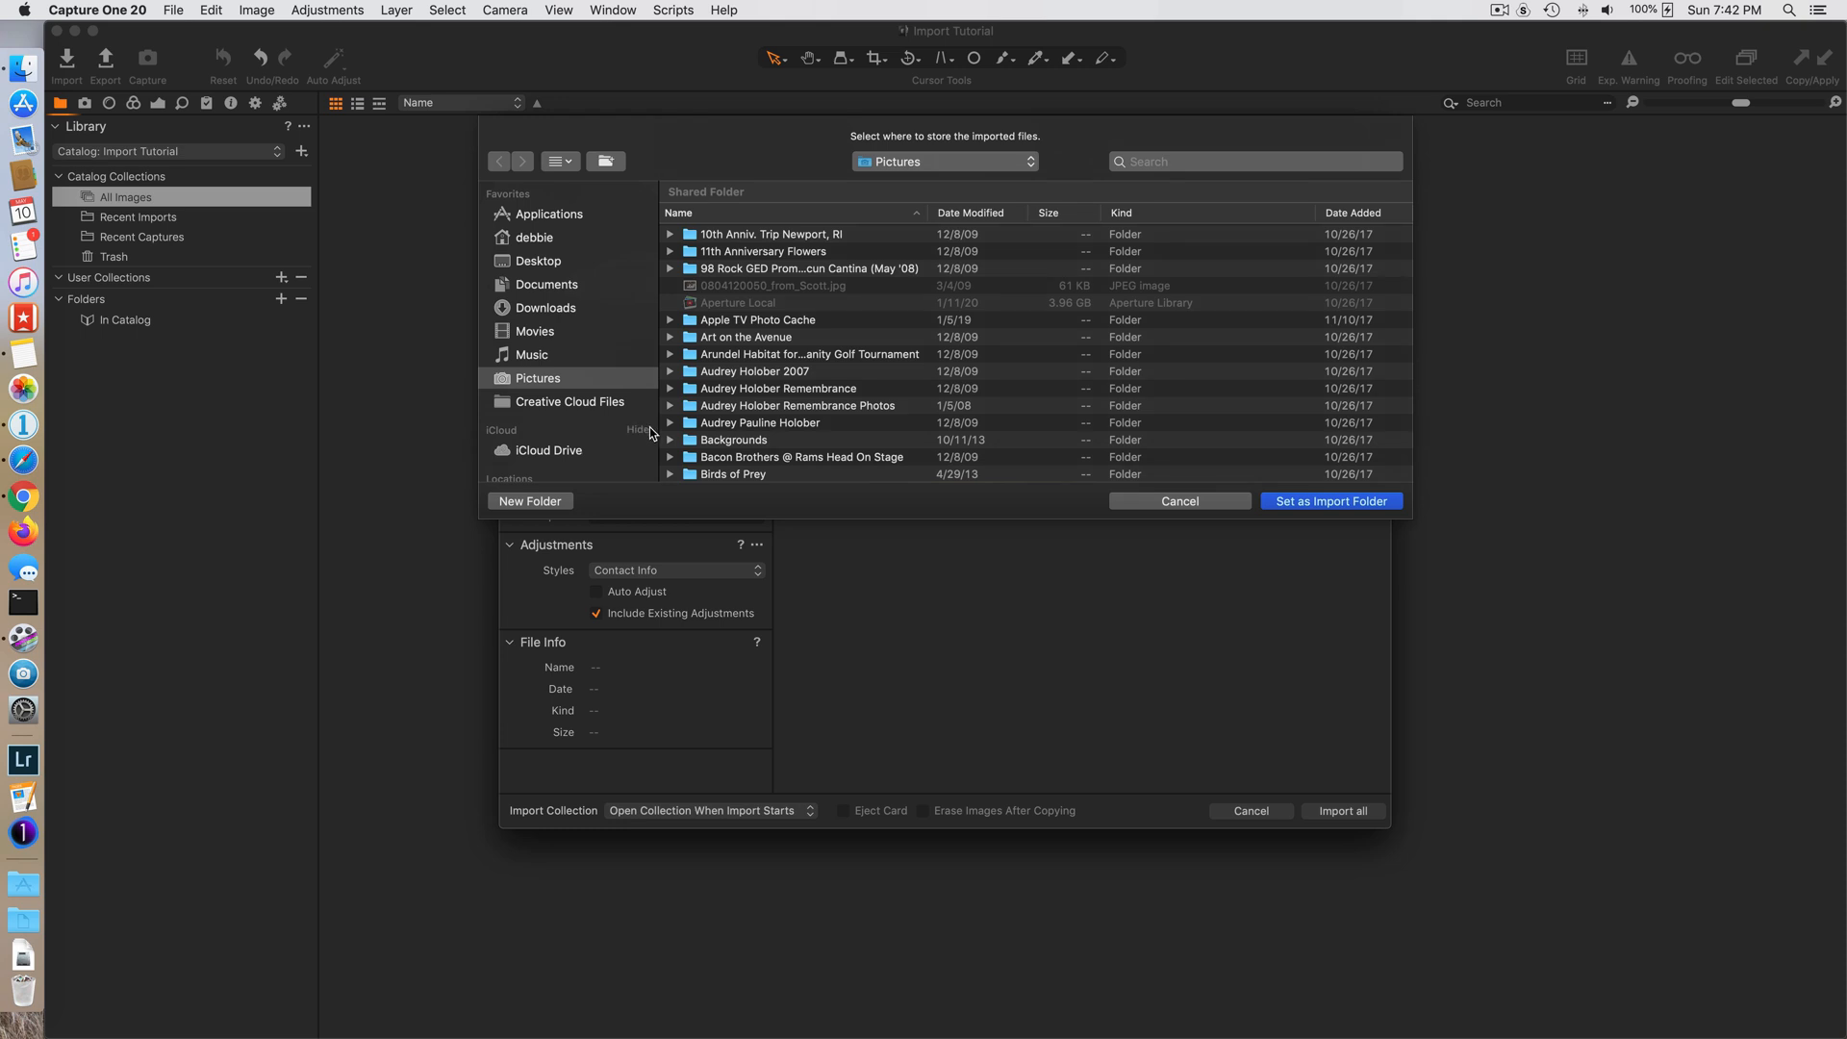
{"action": "scroll", "coordinate": [611, 402], "scroll_direction": "down", "scroll_amount": 5}
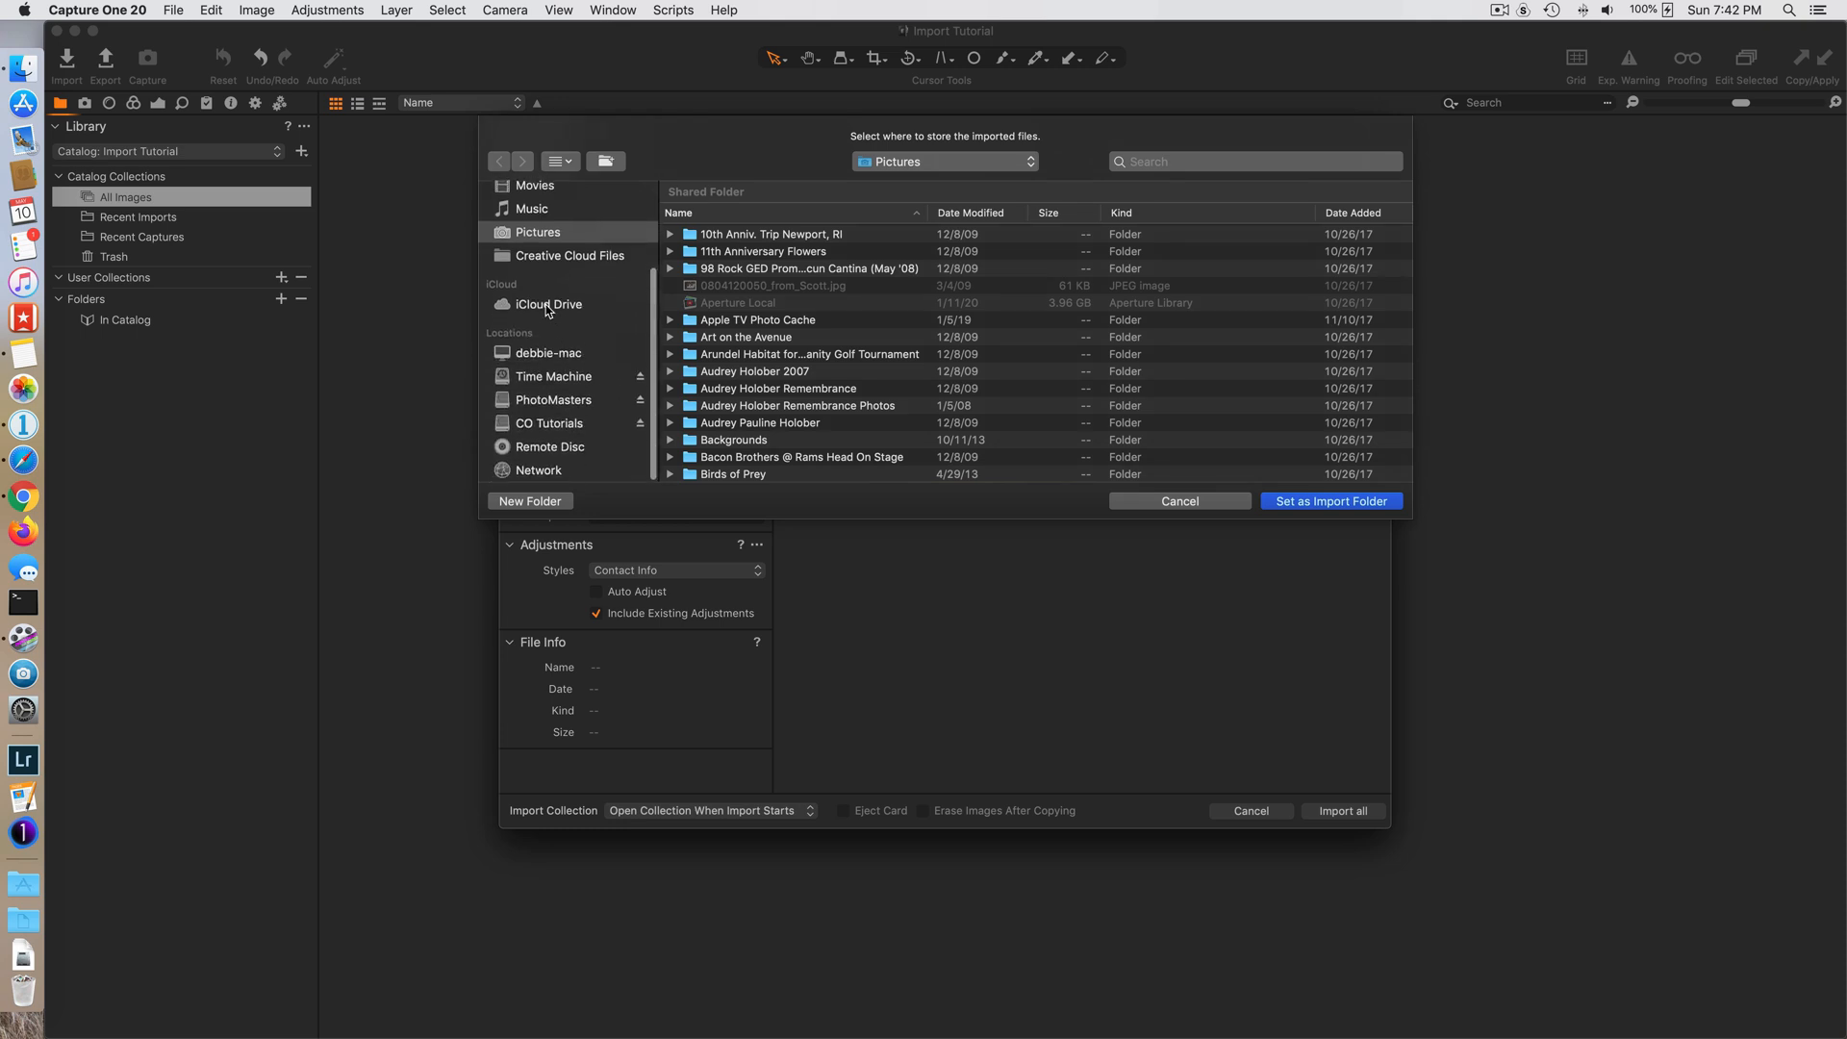
{"action": "left_click", "coordinate": [558, 404]}
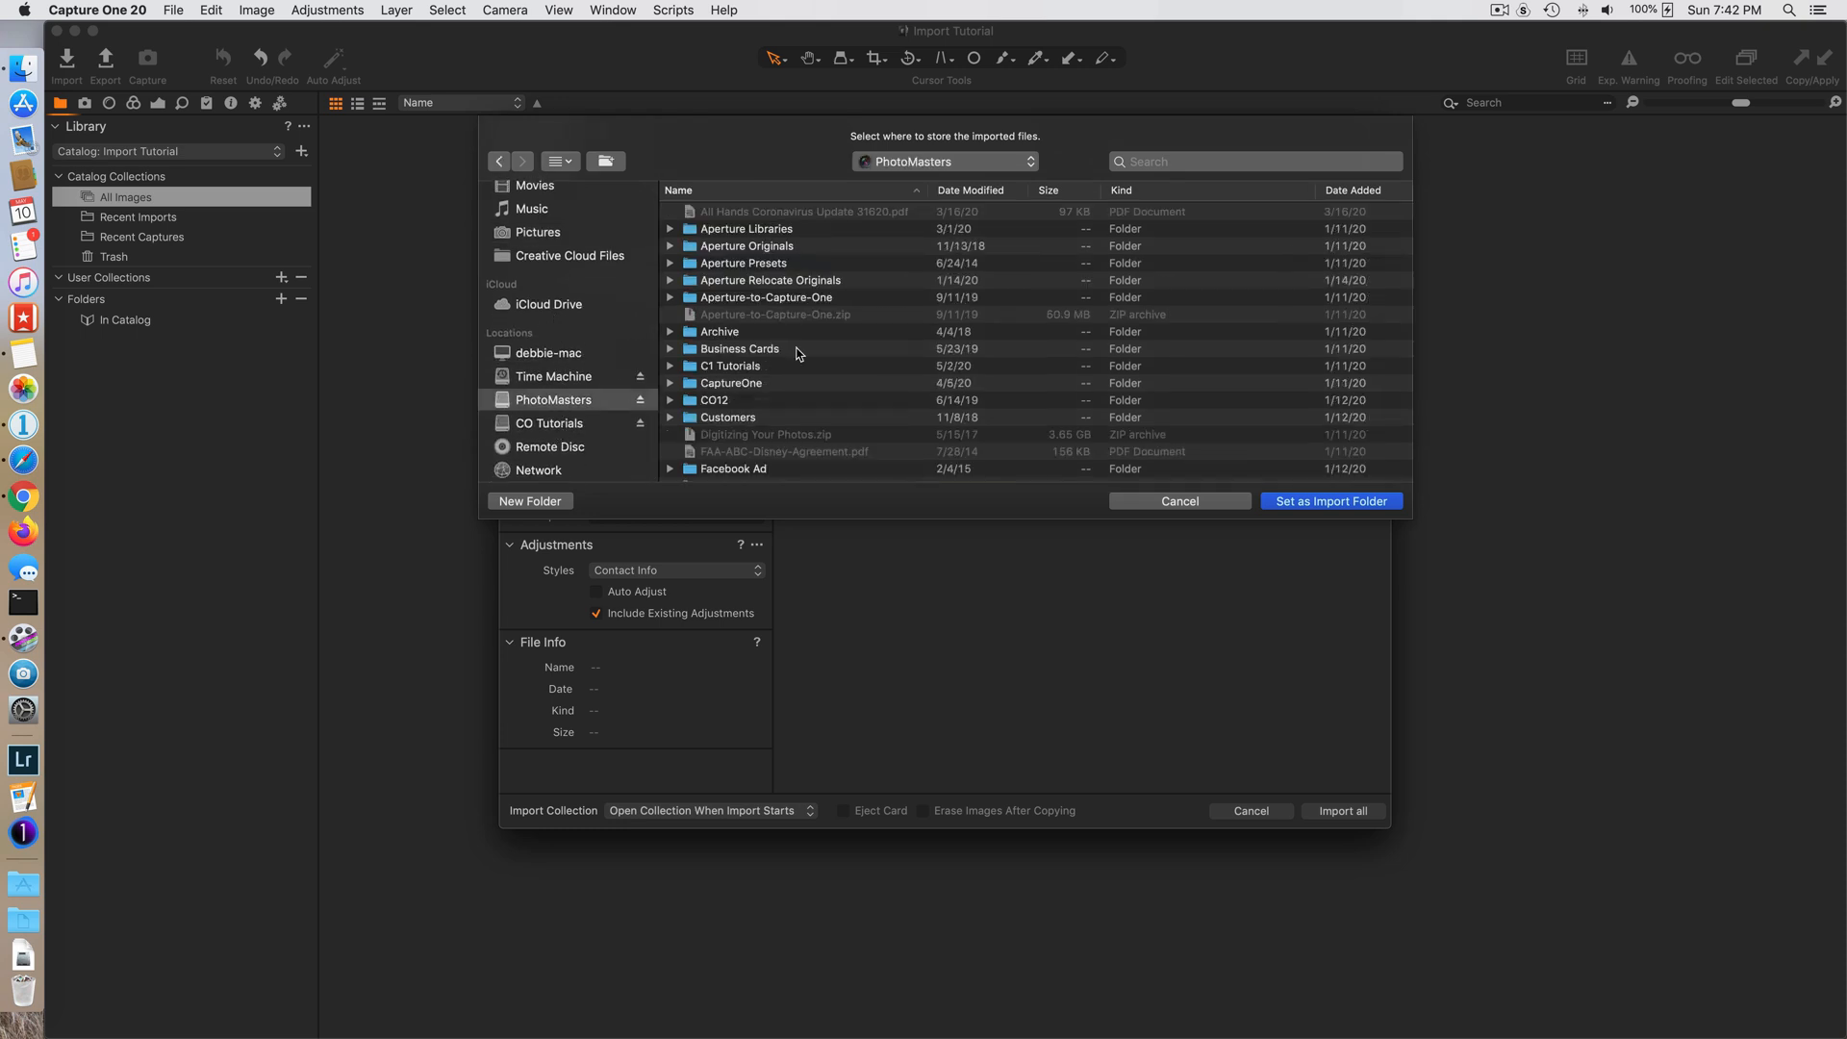
{"action": "double_click", "coordinate": [772, 246]}
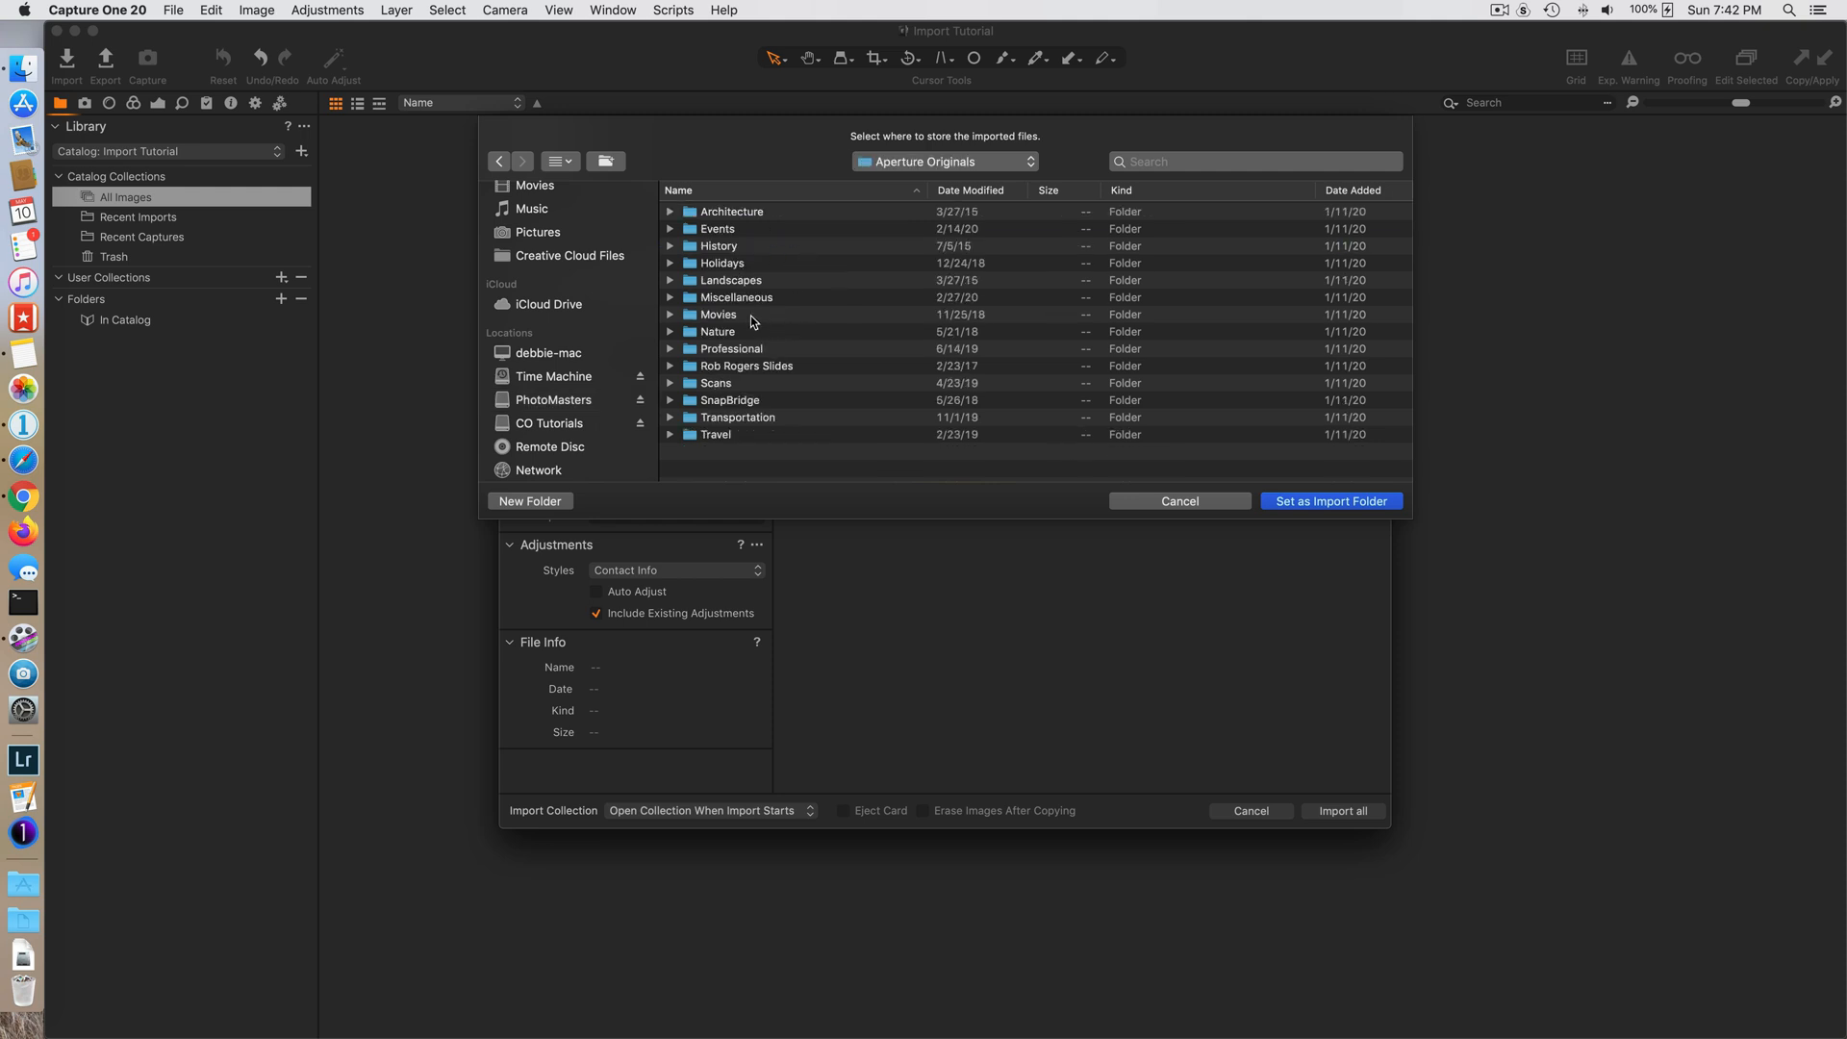
{"action": "left_click", "coordinate": [1192, 503]}
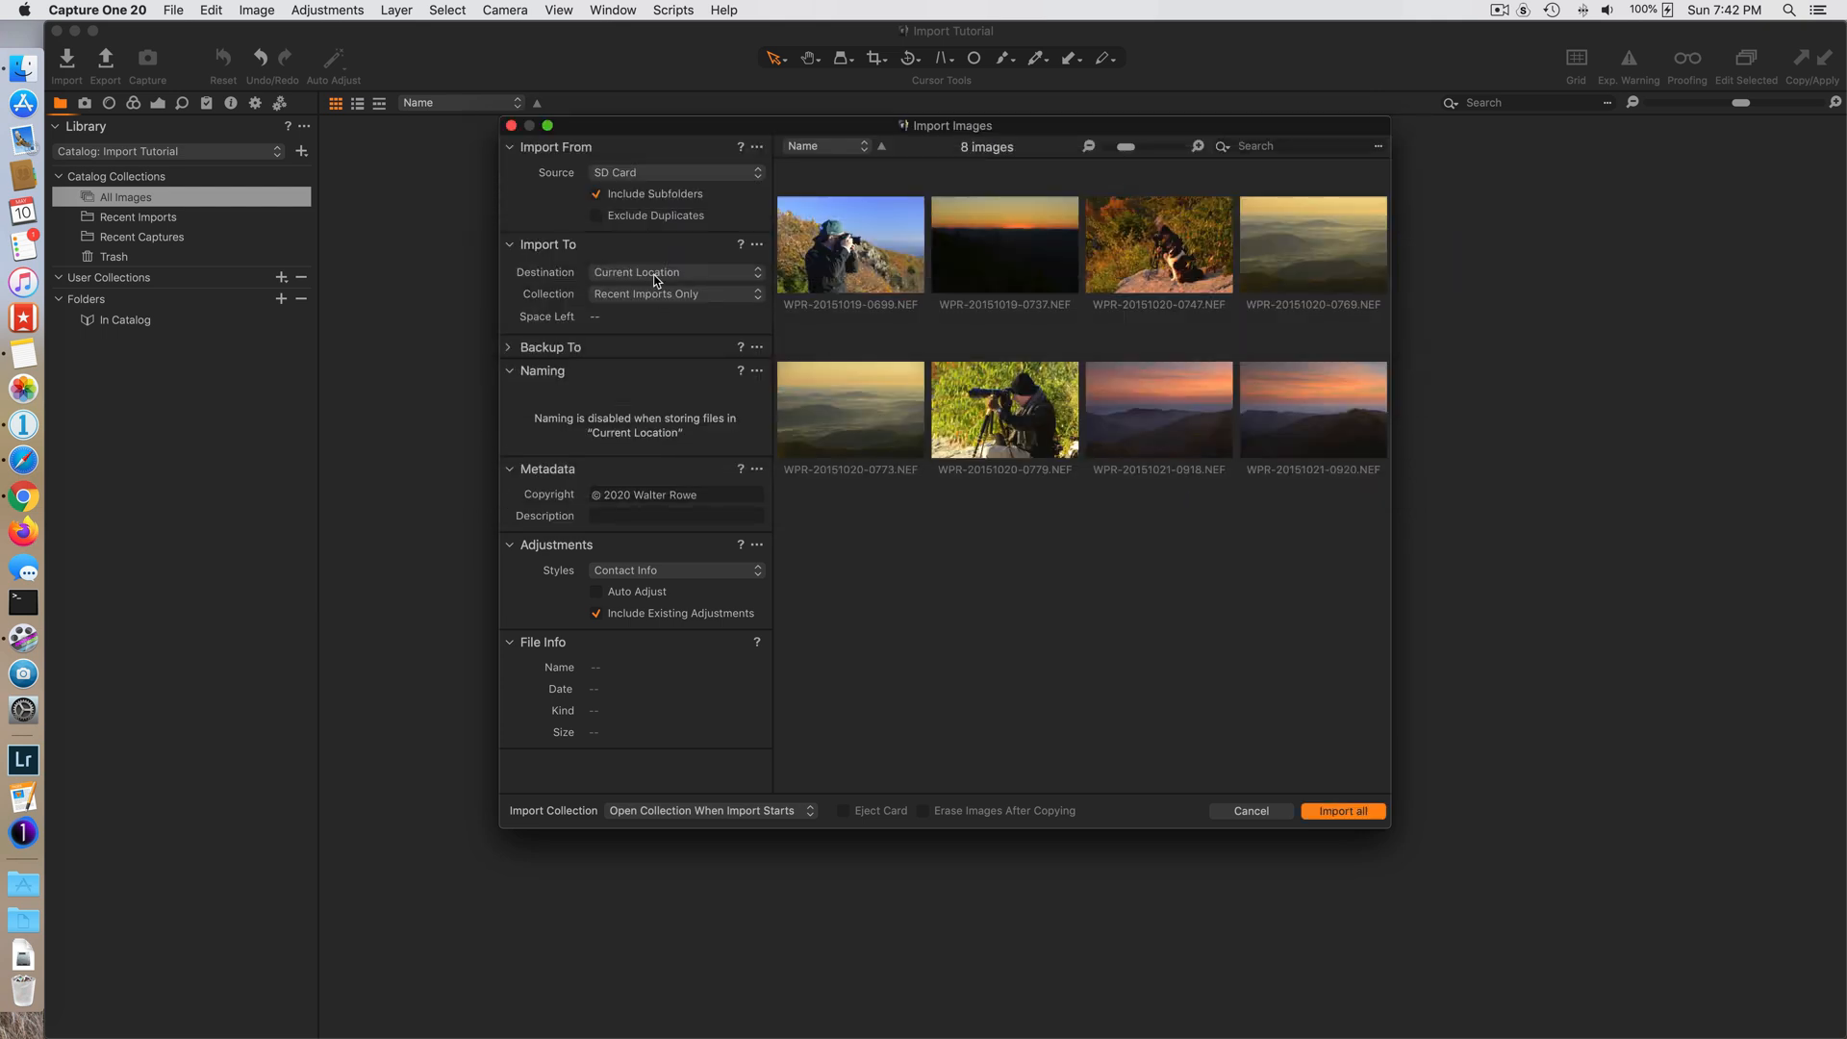
- Set the import destination to Inside Catalog and review the available collection options
{"action": "left_click", "coordinate": [657, 280]}
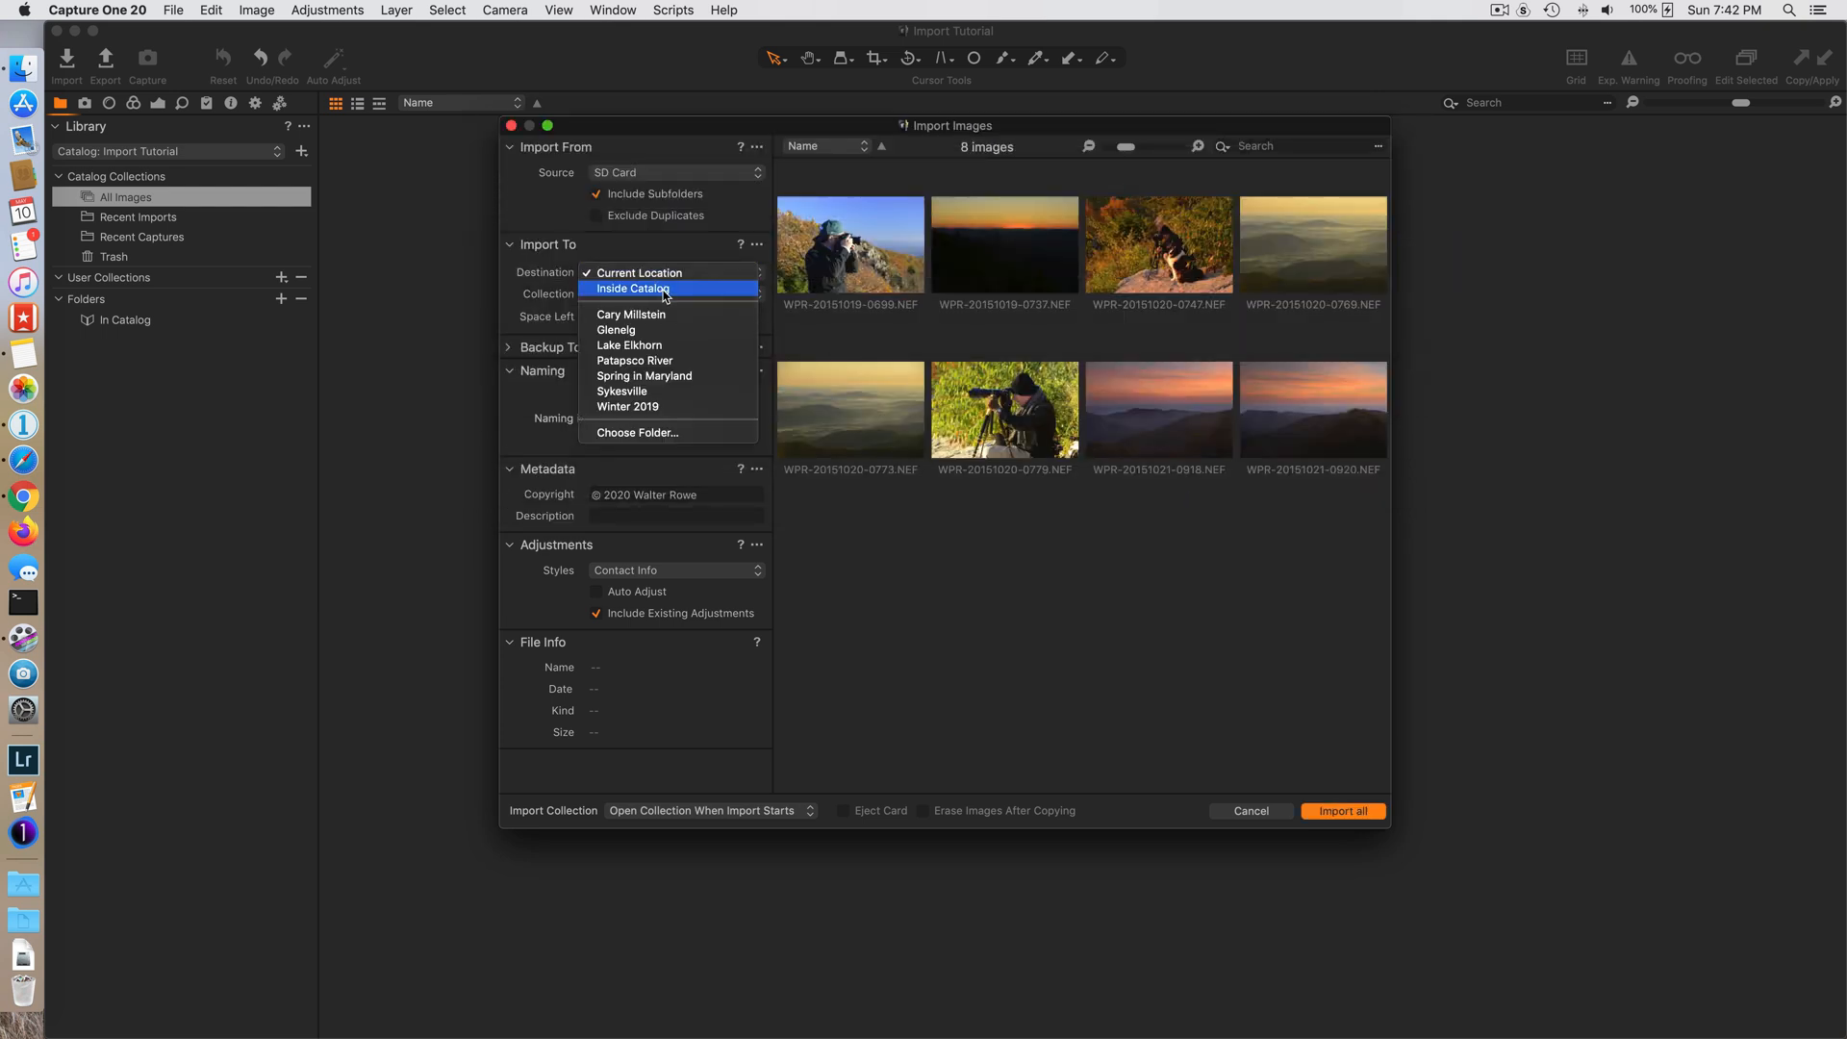
{"action": "left_click", "coordinate": [664, 289]}
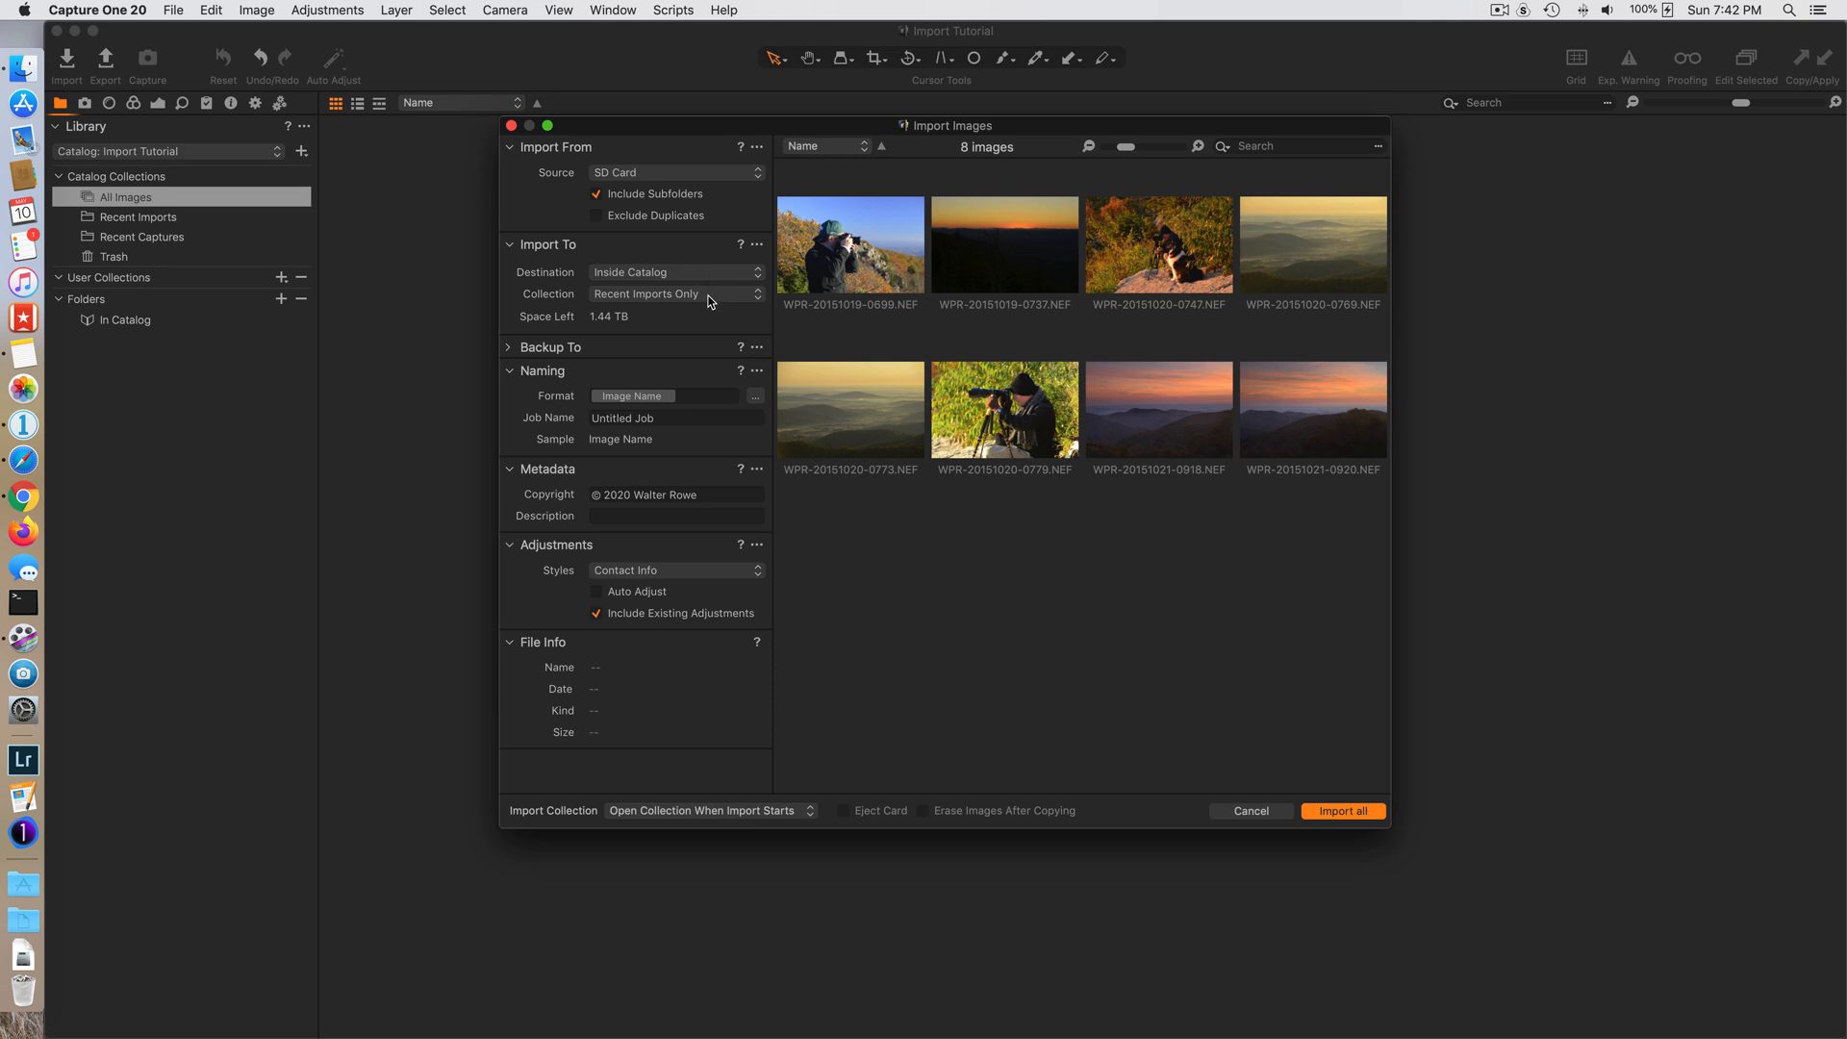
{"action": "left_click", "coordinate": [656, 300]}
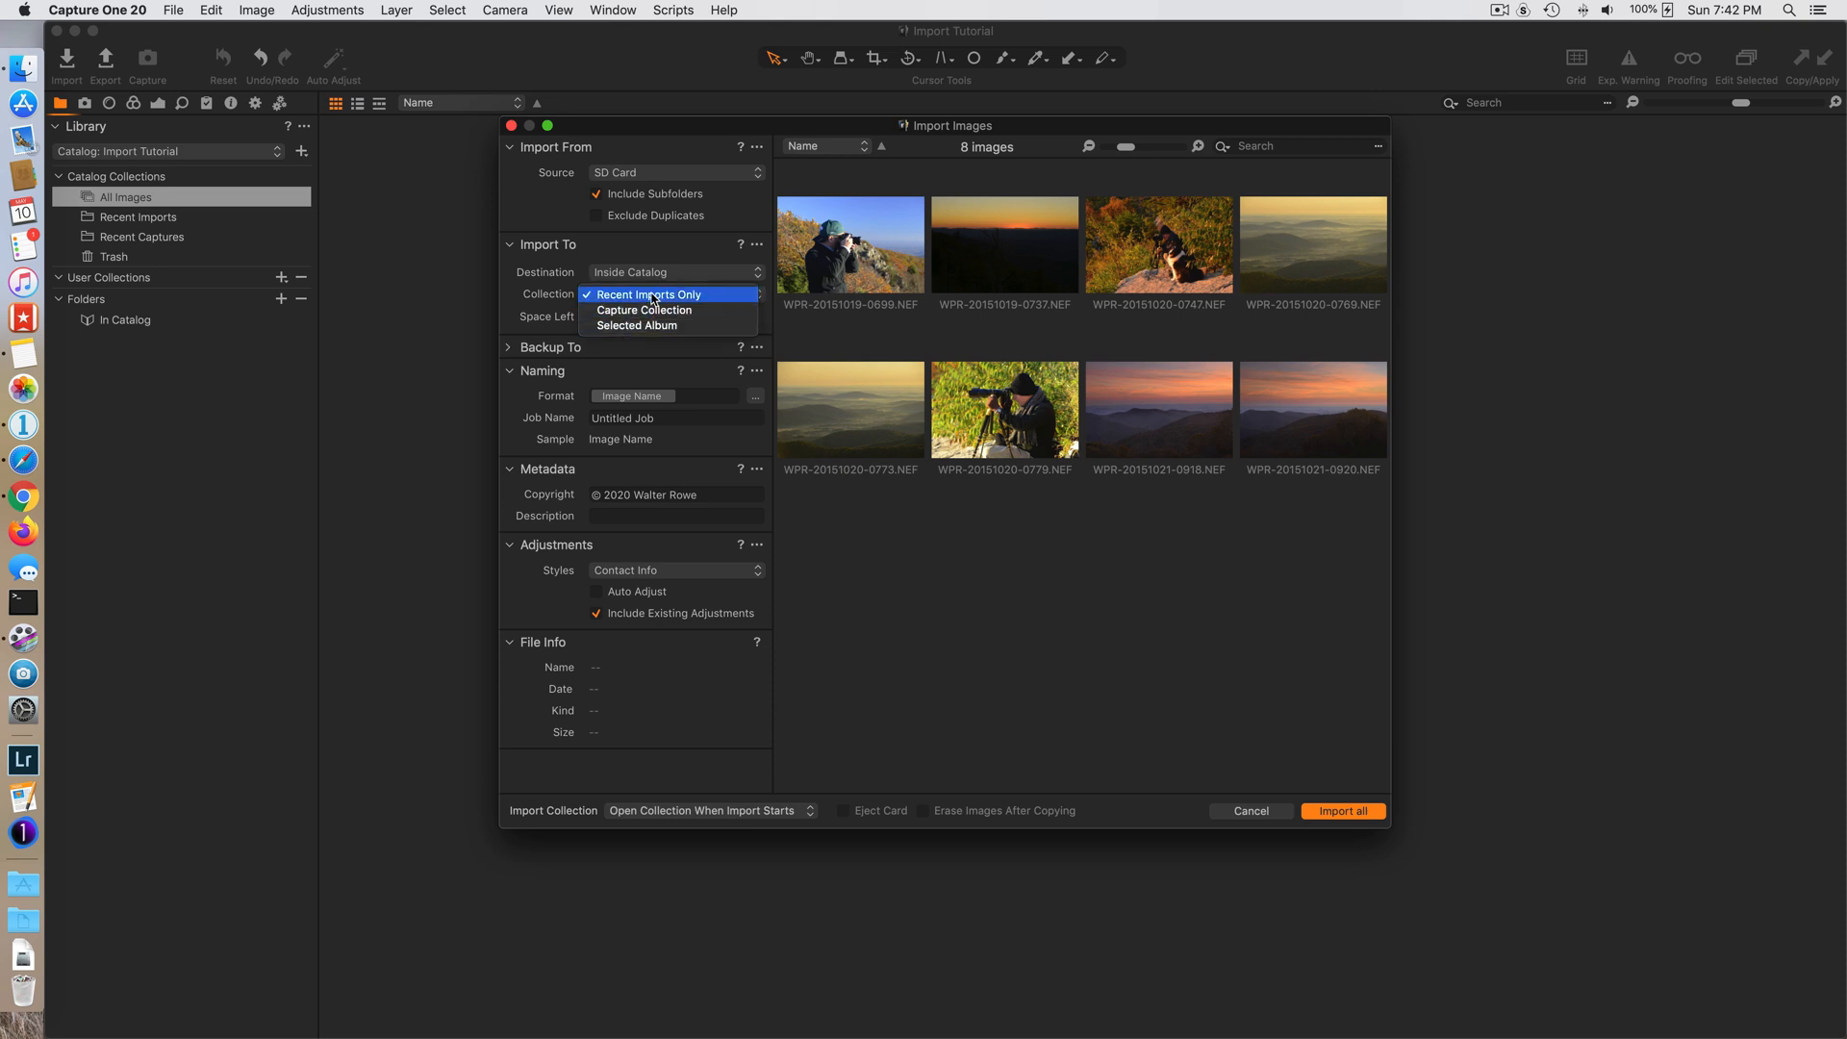
{"action": "left_click", "coordinate": [564, 297]}
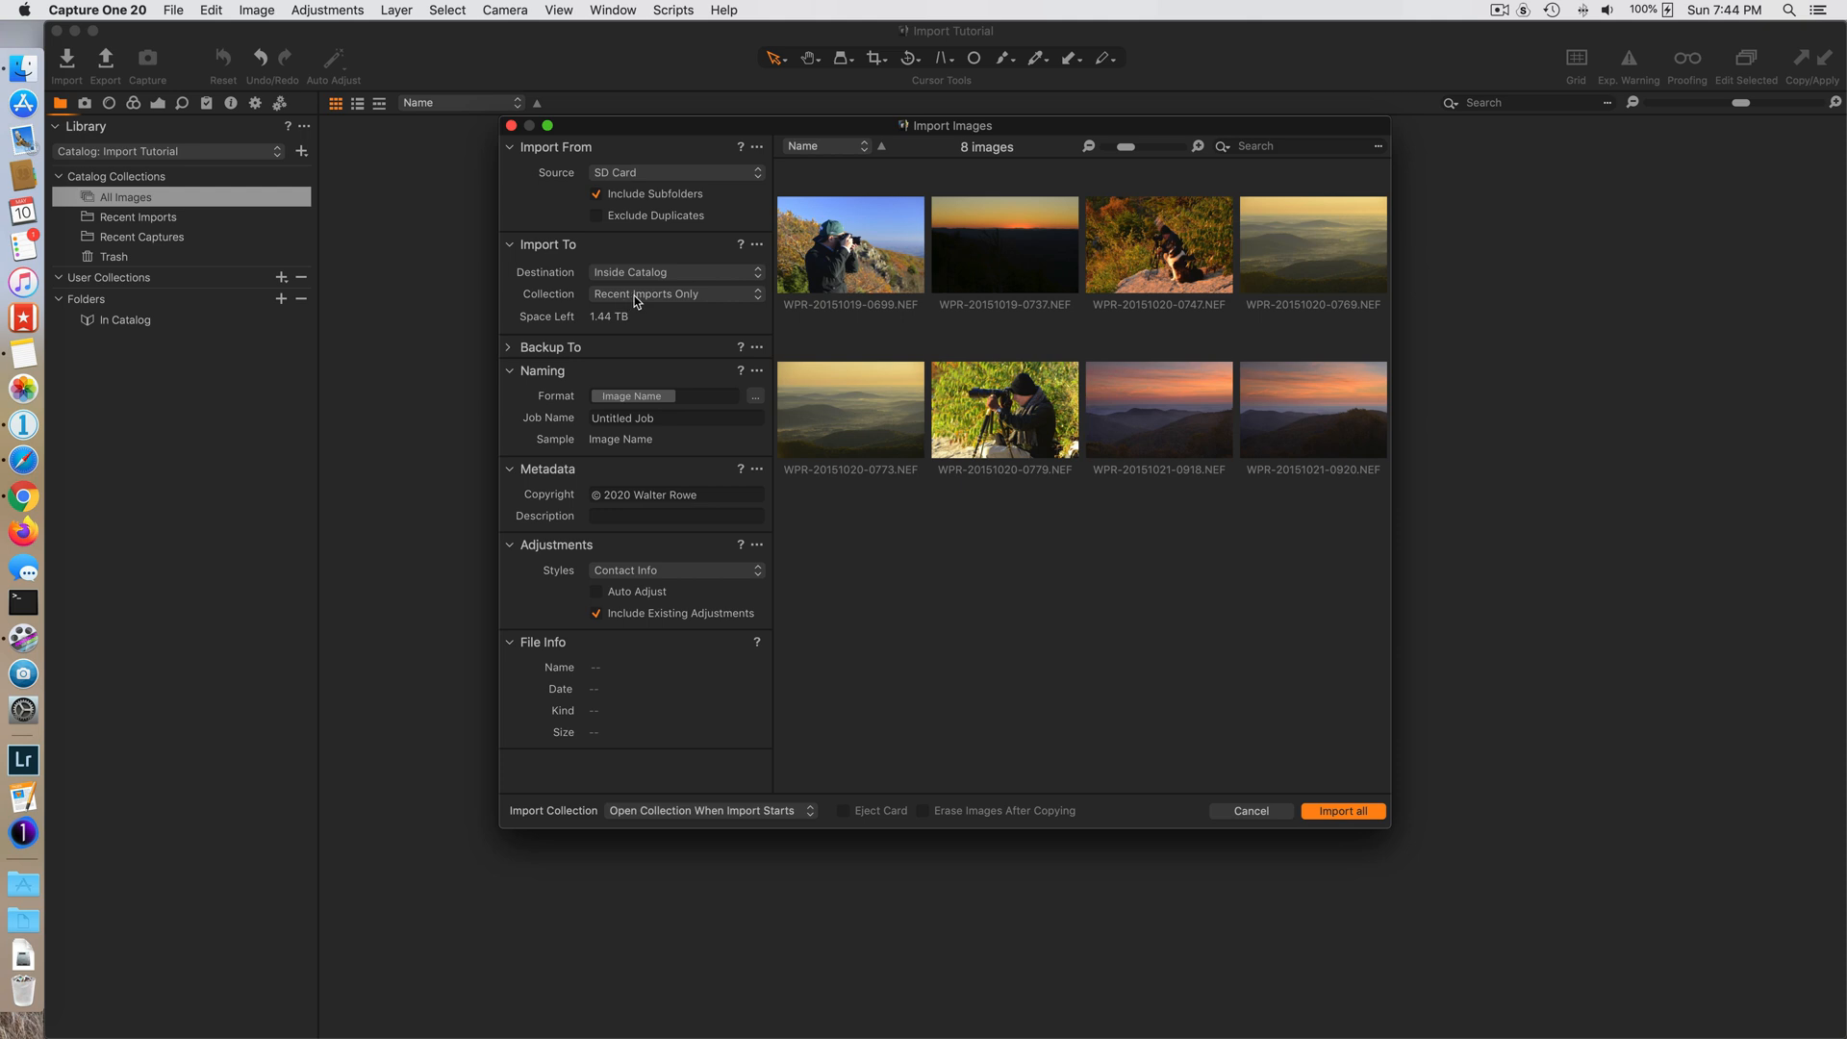
{"action": "left_click", "coordinate": [676, 275]}
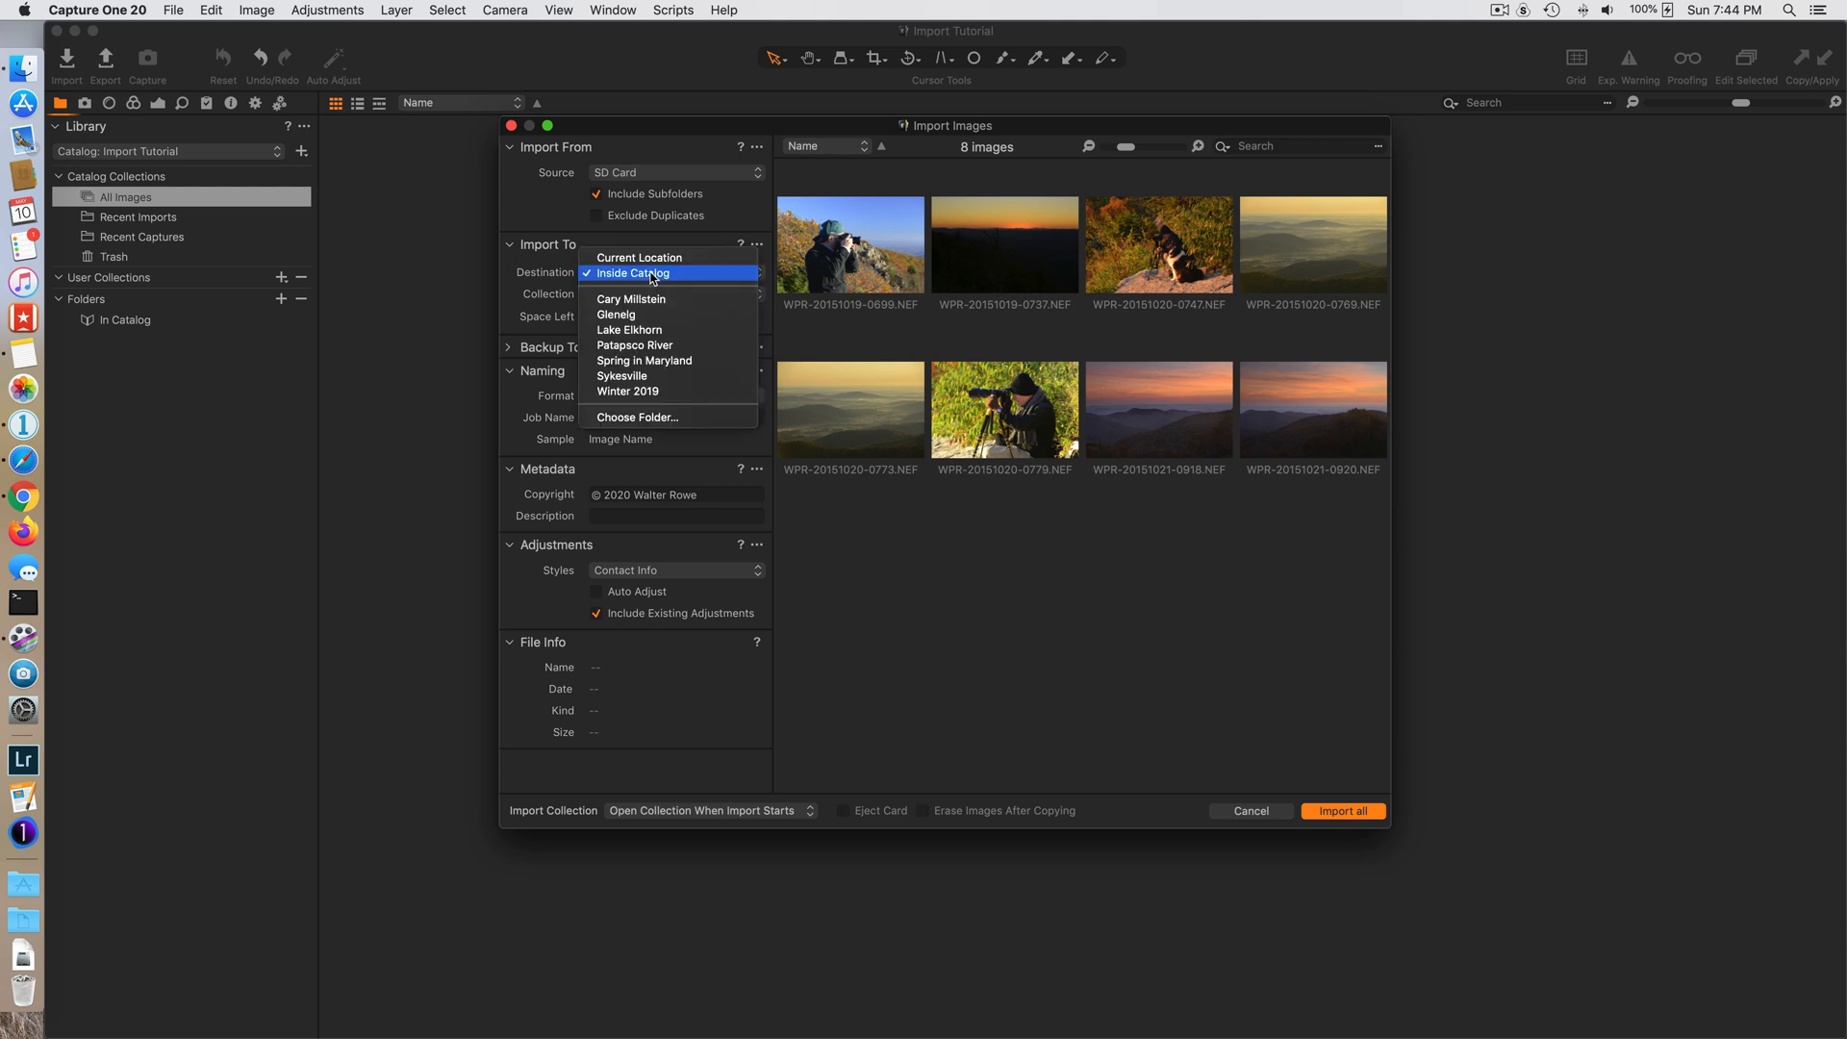
{"action": "left_click", "coordinate": [652, 274]}
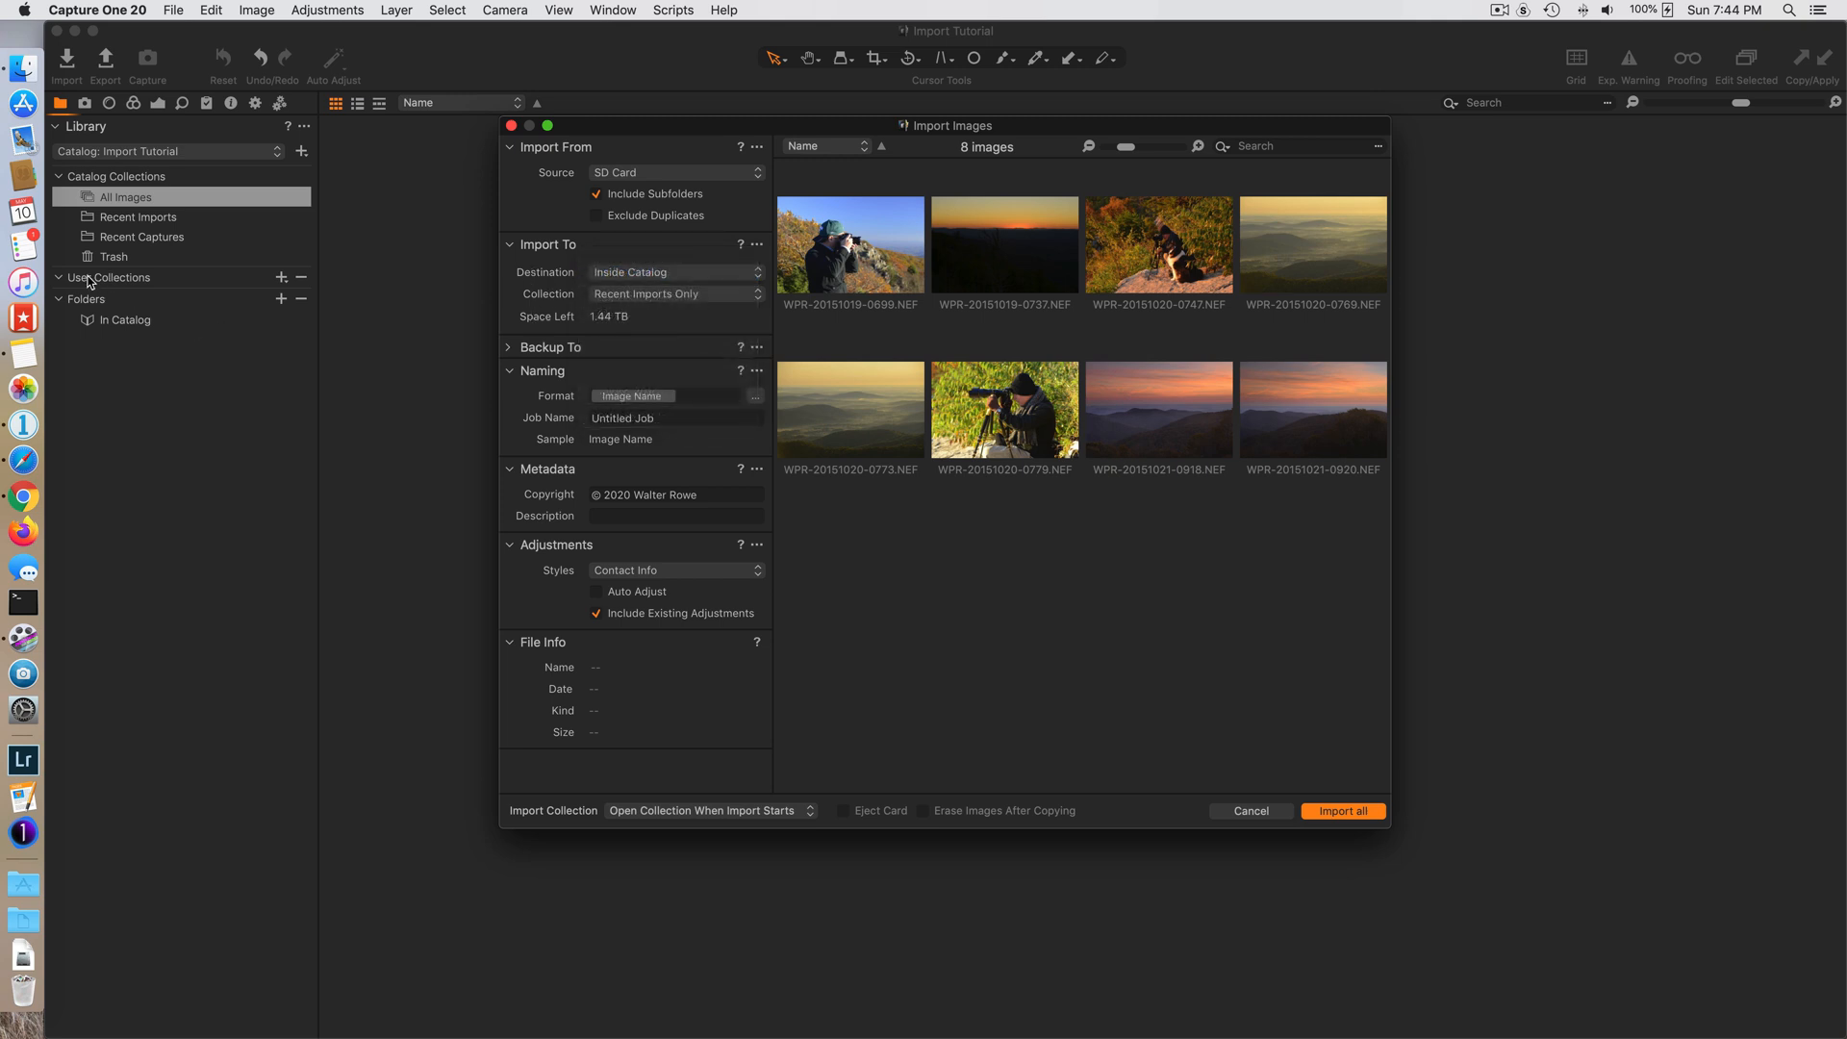
- Set the import collection to Selected Album and close the import window without importing
{"action": "left_click", "coordinate": [635, 295]}
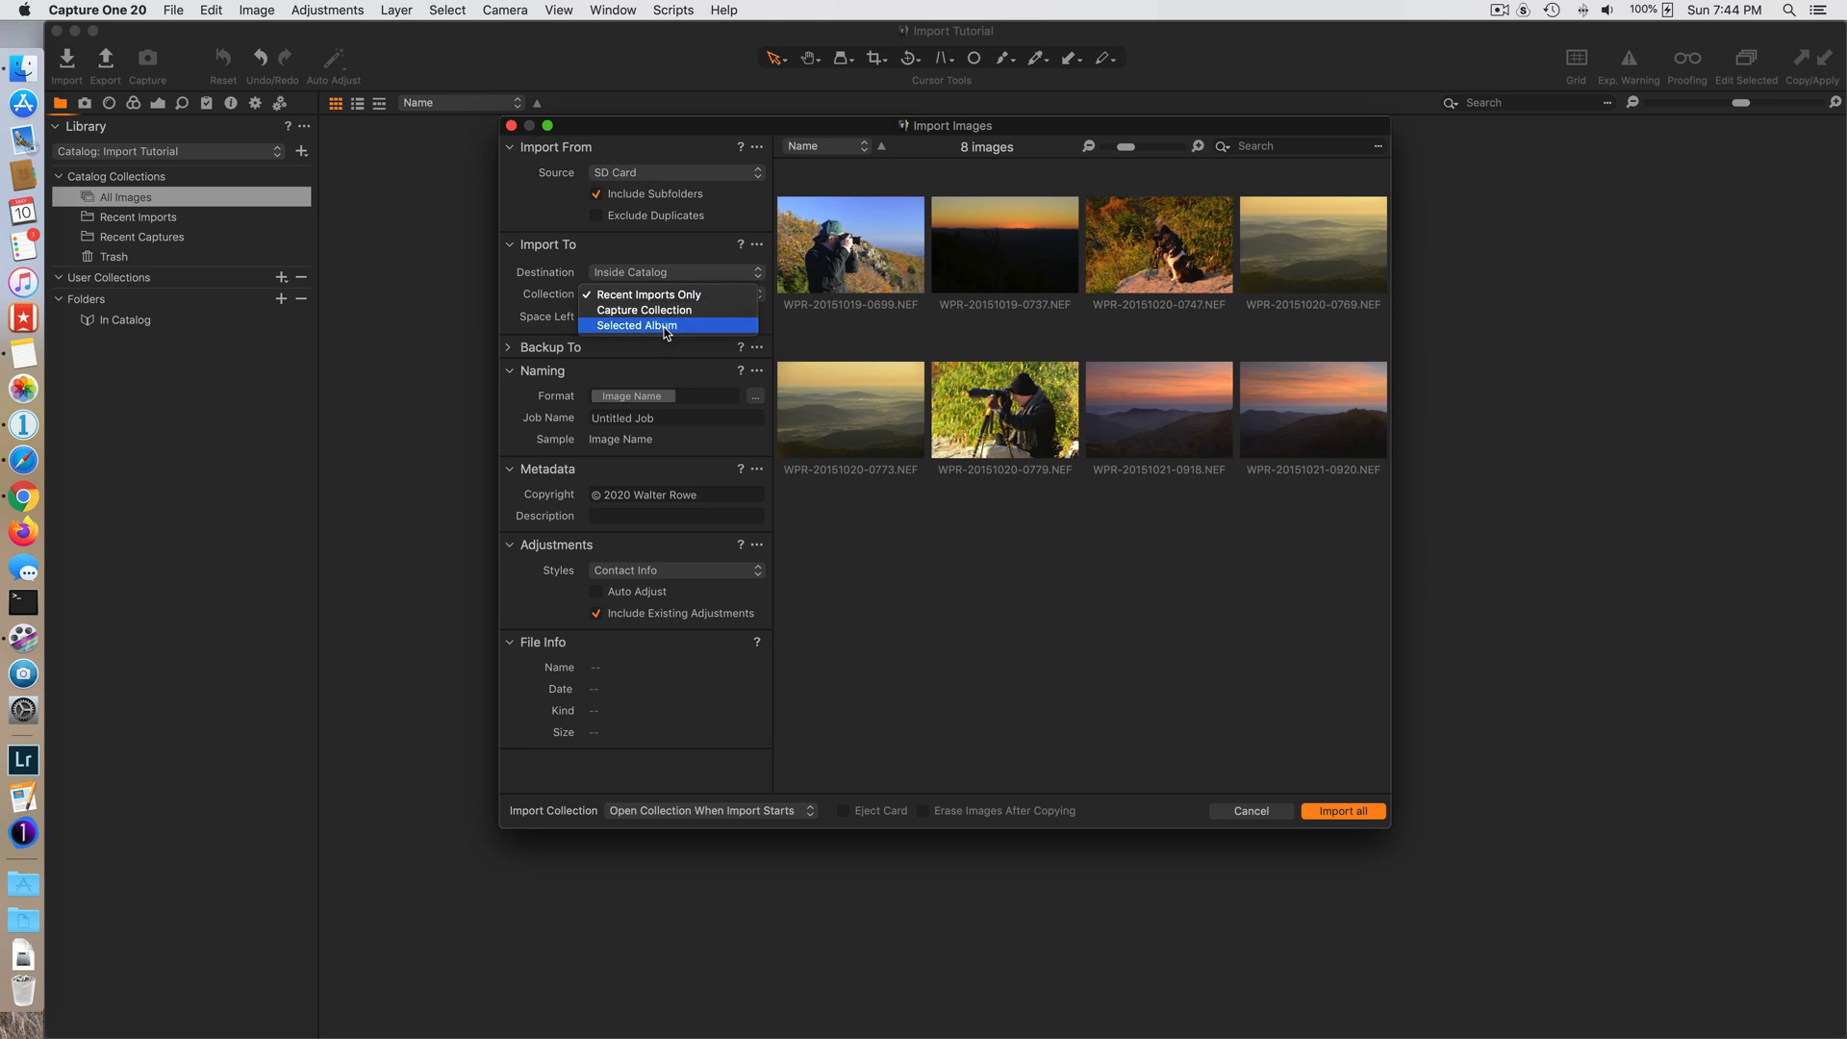
{"action": "left_click", "coordinate": [664, 325]}
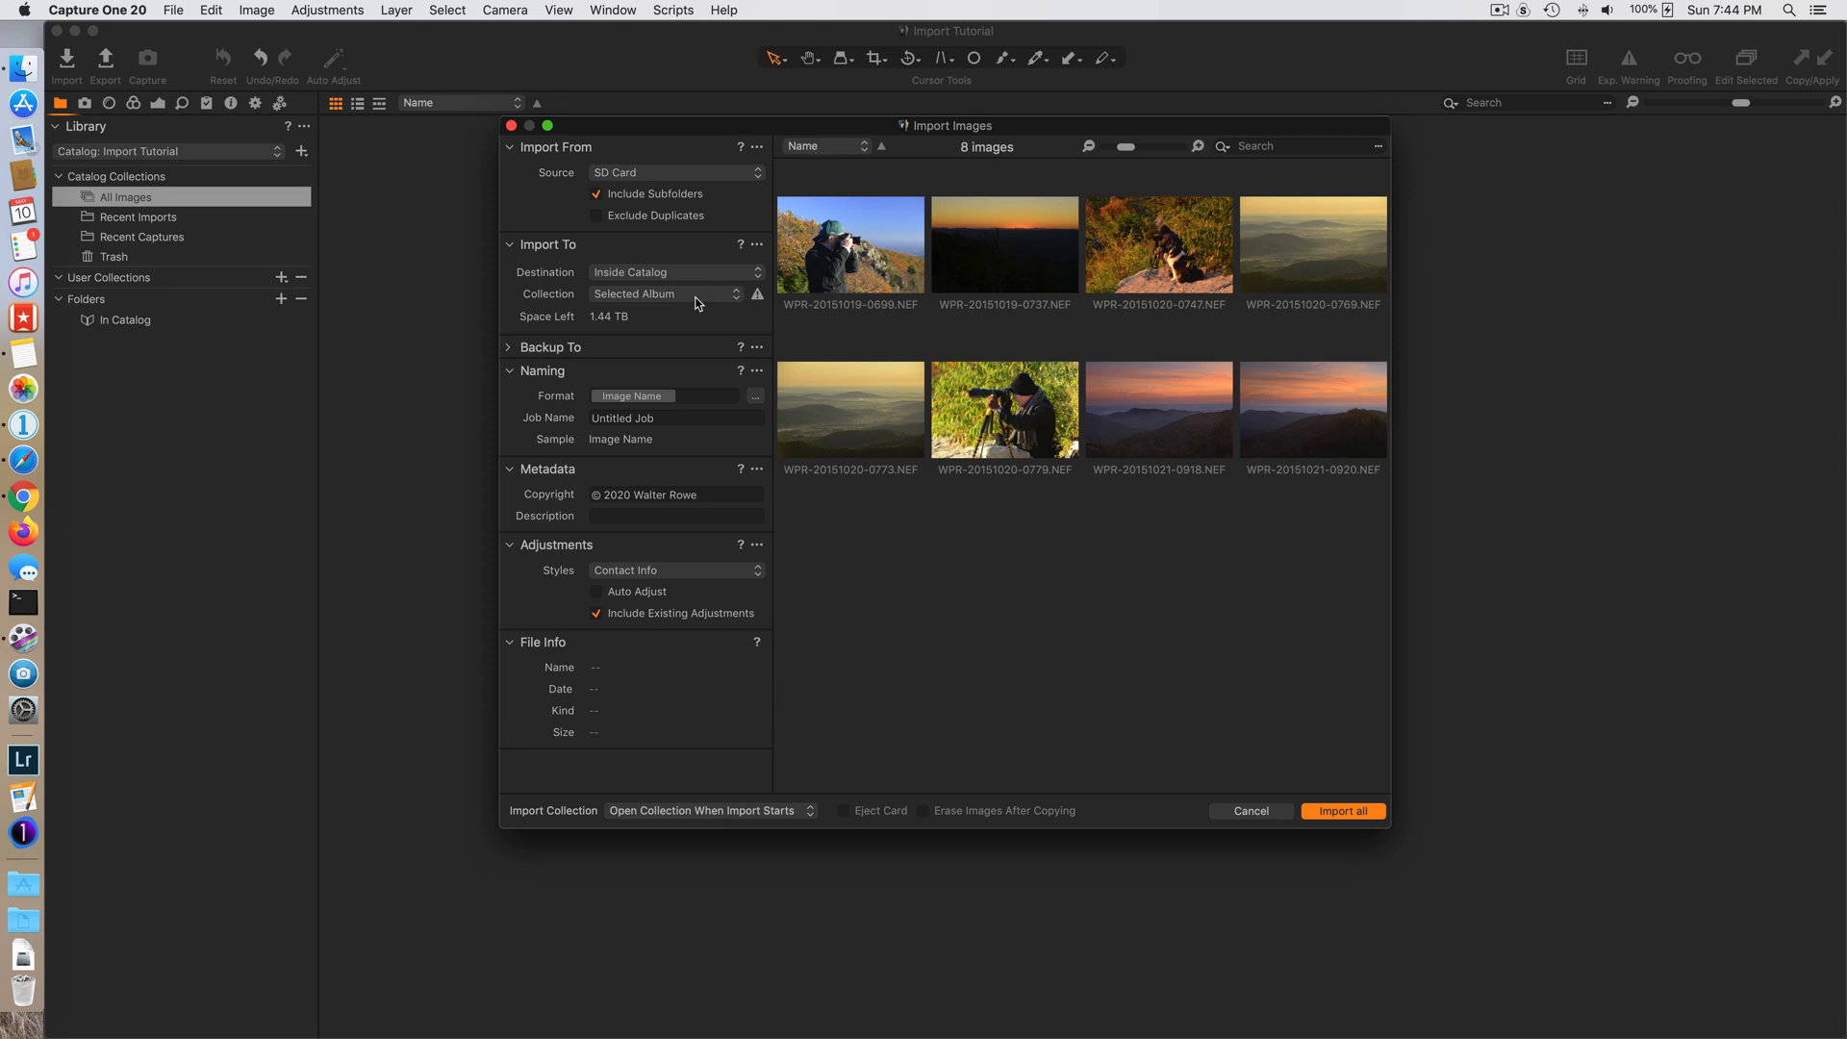
{"action": "left_click", "coordinate": [1250, 811]}
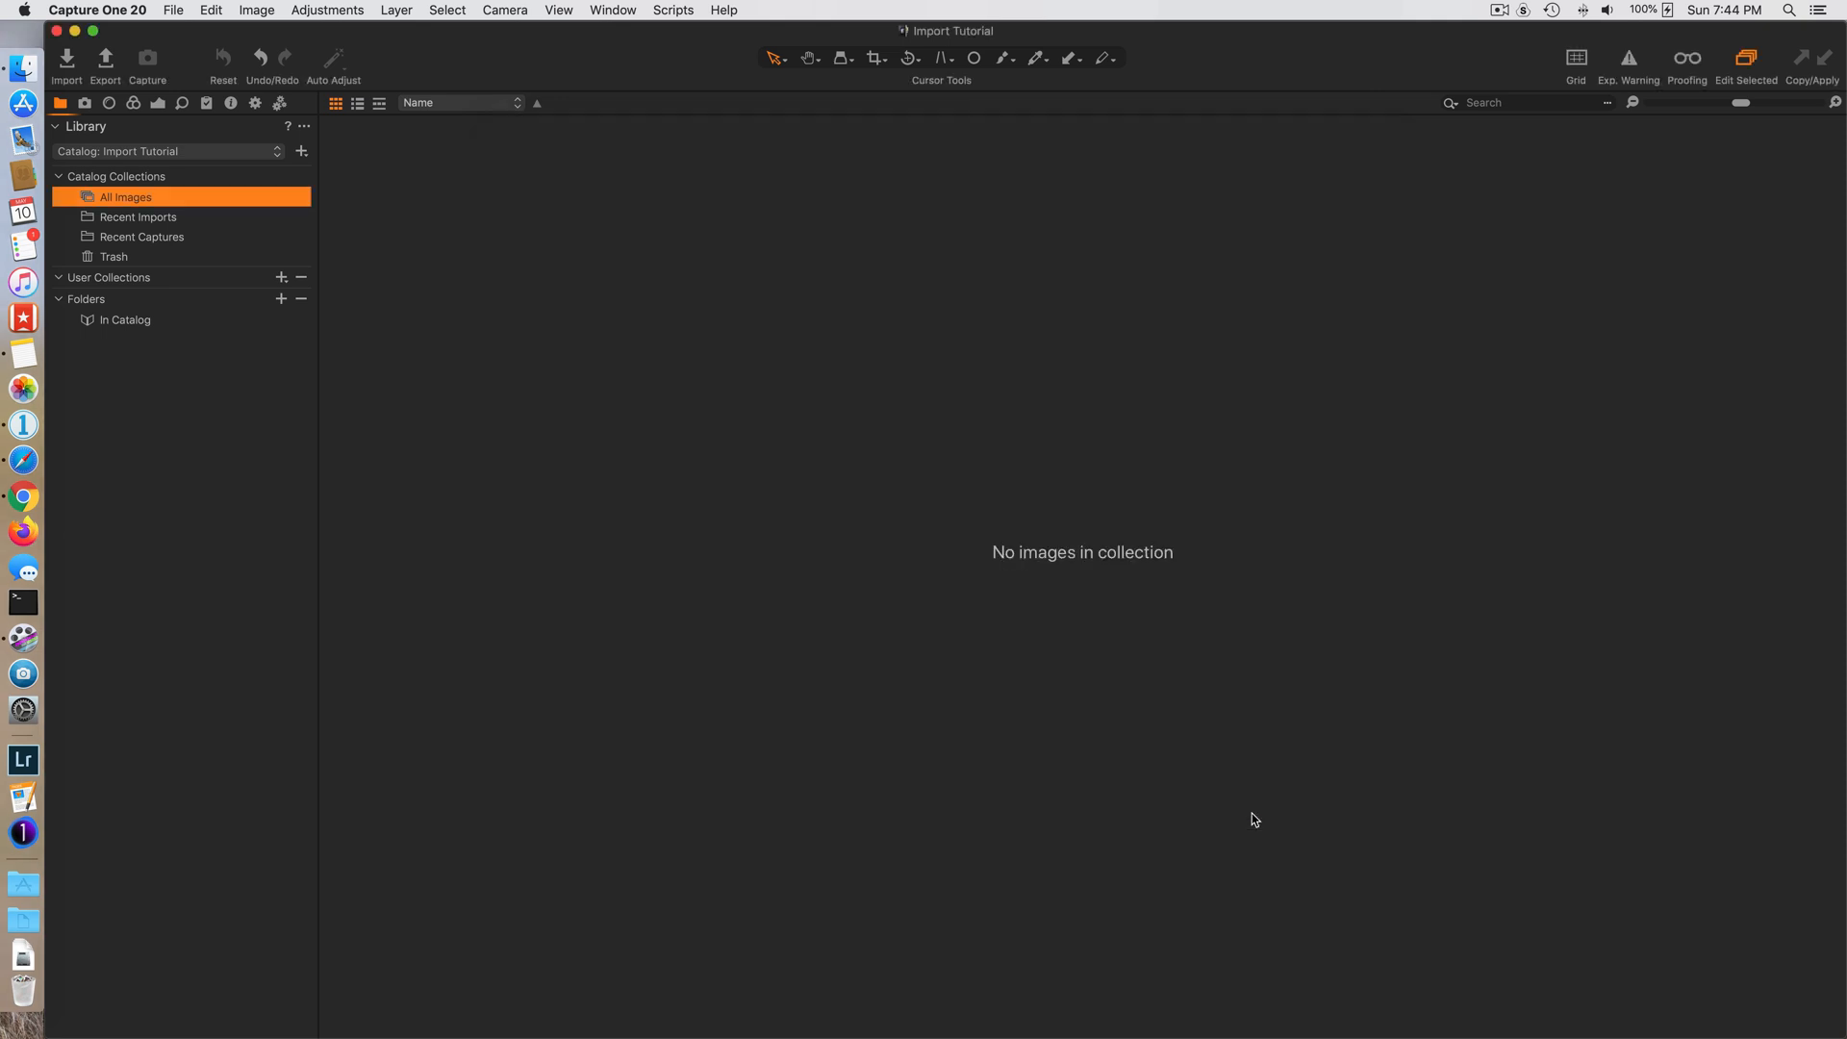
- Create an album named "Import Album" in User Collections and select it
{"action": "left_click", "coordinate": [280, 278]}
{"action": "left_click", "coordinate": [318, 290]}
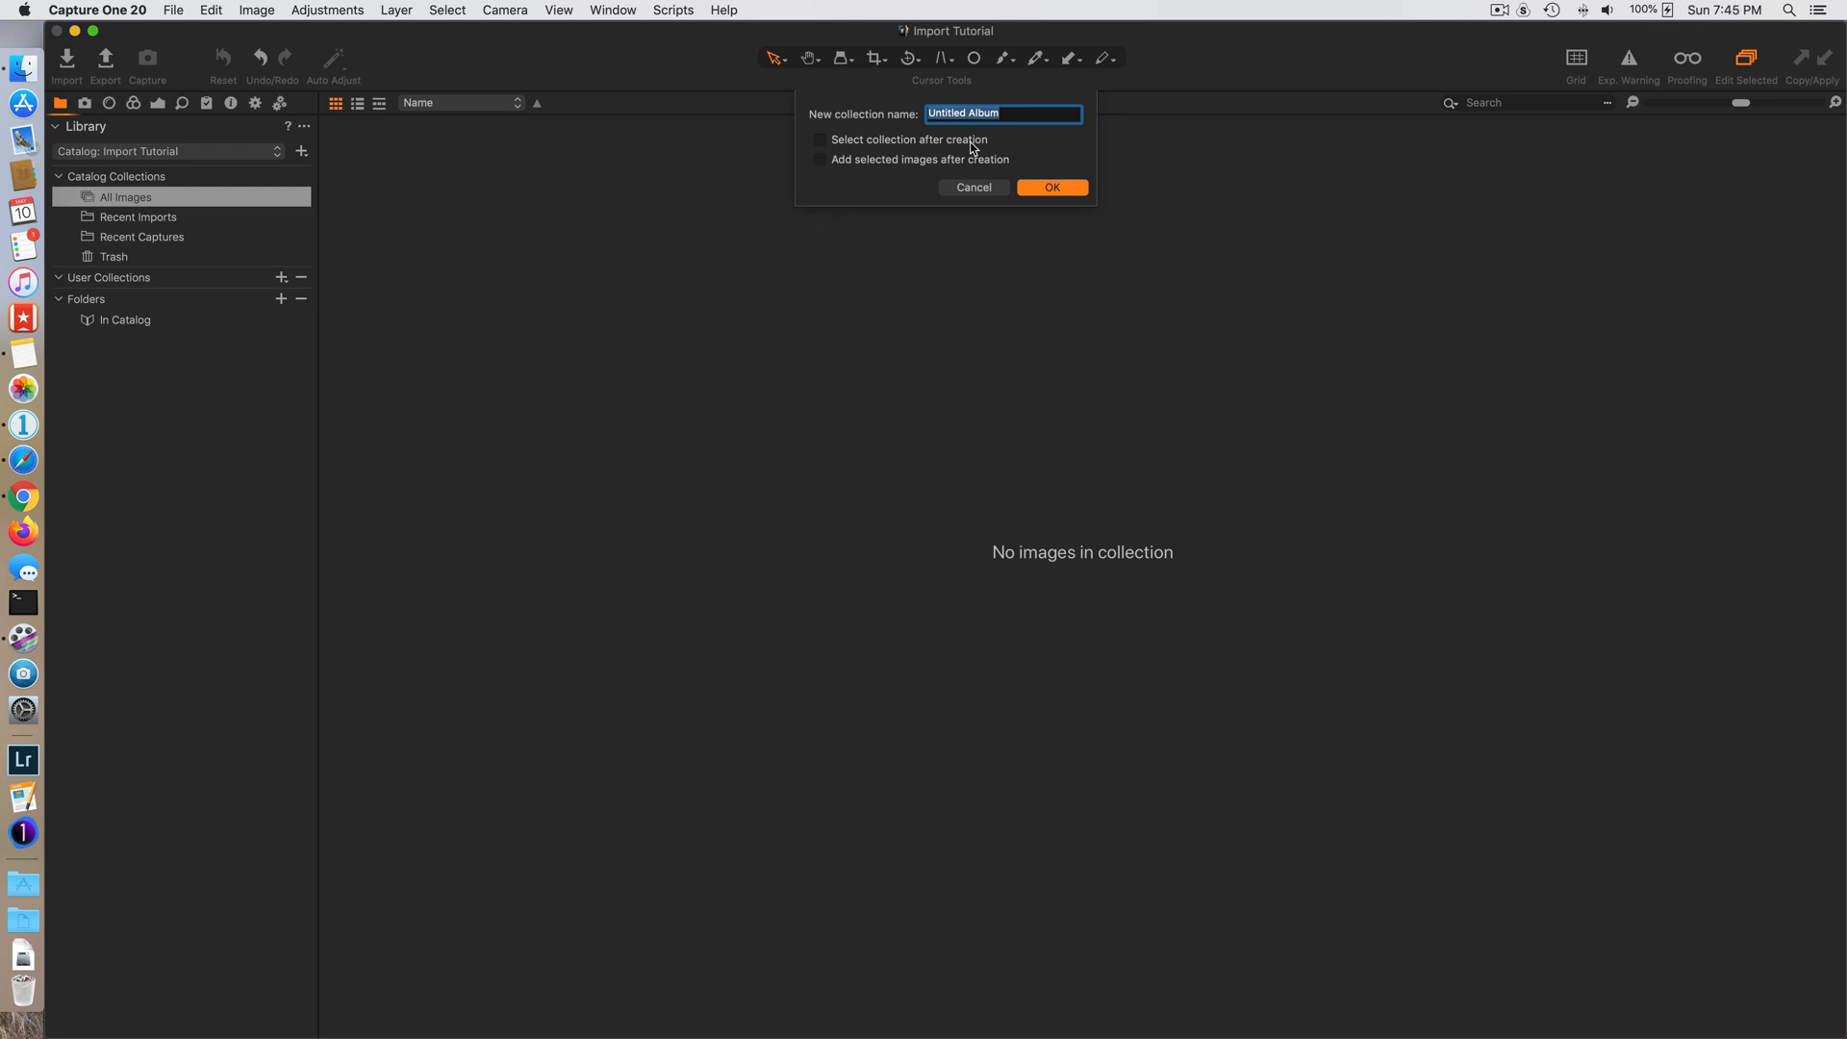
{"action": "type", "text": "Import Alb"}
{"action": "type", "text": "m"}
{"action": "left_click", "coordinate": [1058, 188]}
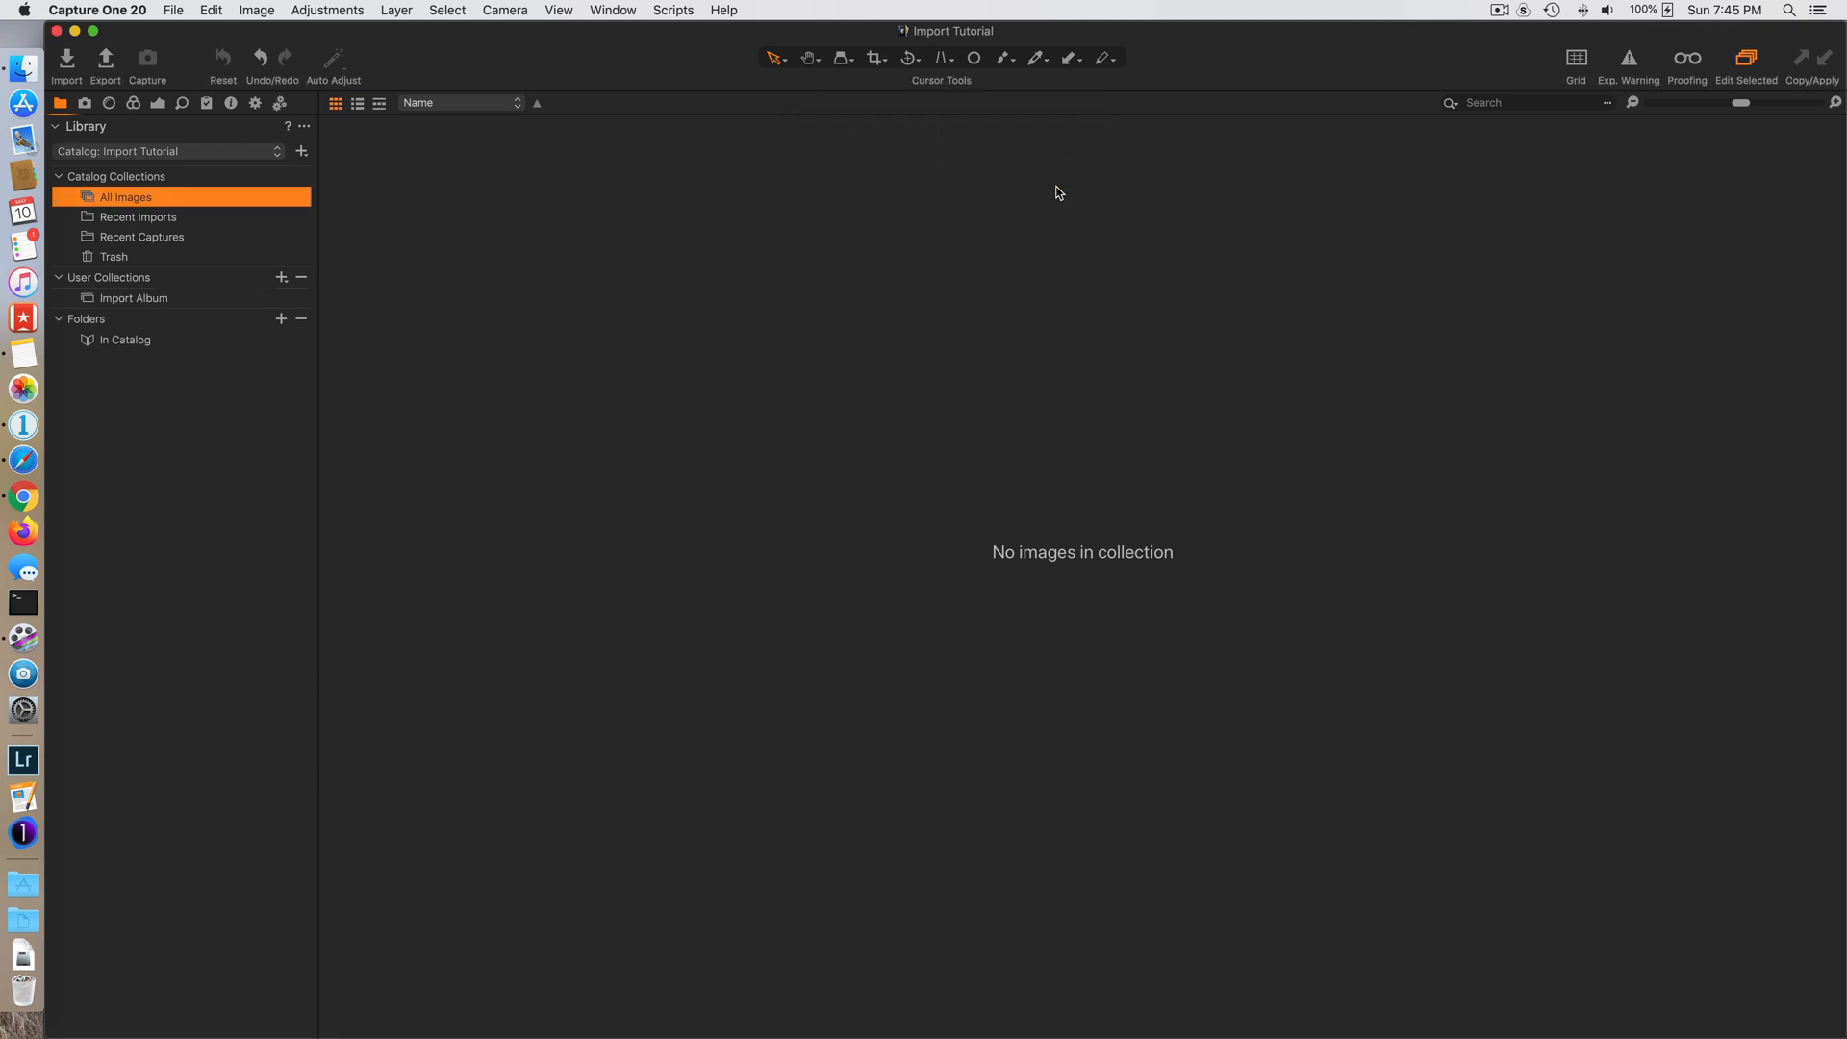
{"action": "left_click", "coordinate": [136, 297]}
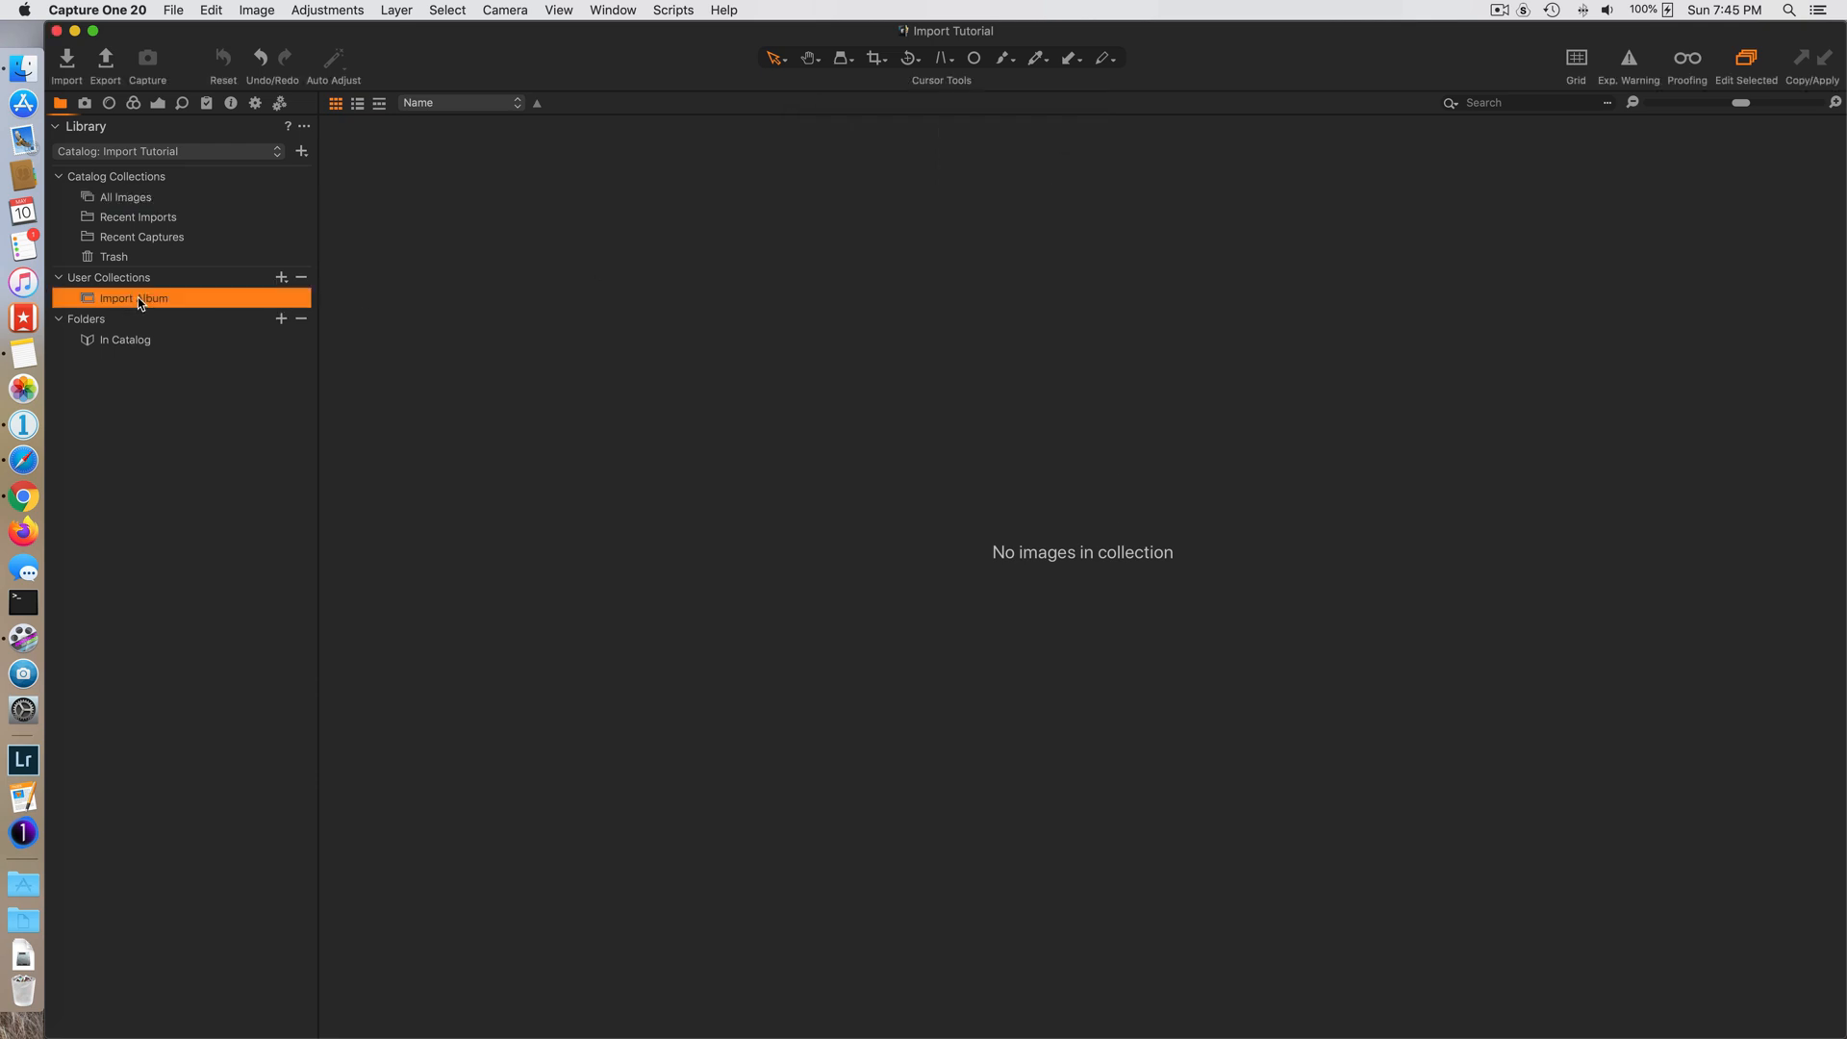
- Reopen the image import window, review the backup location setting, and turn off Backup Enabled
{"action": "left_click", "coordinate": [66, 60]}
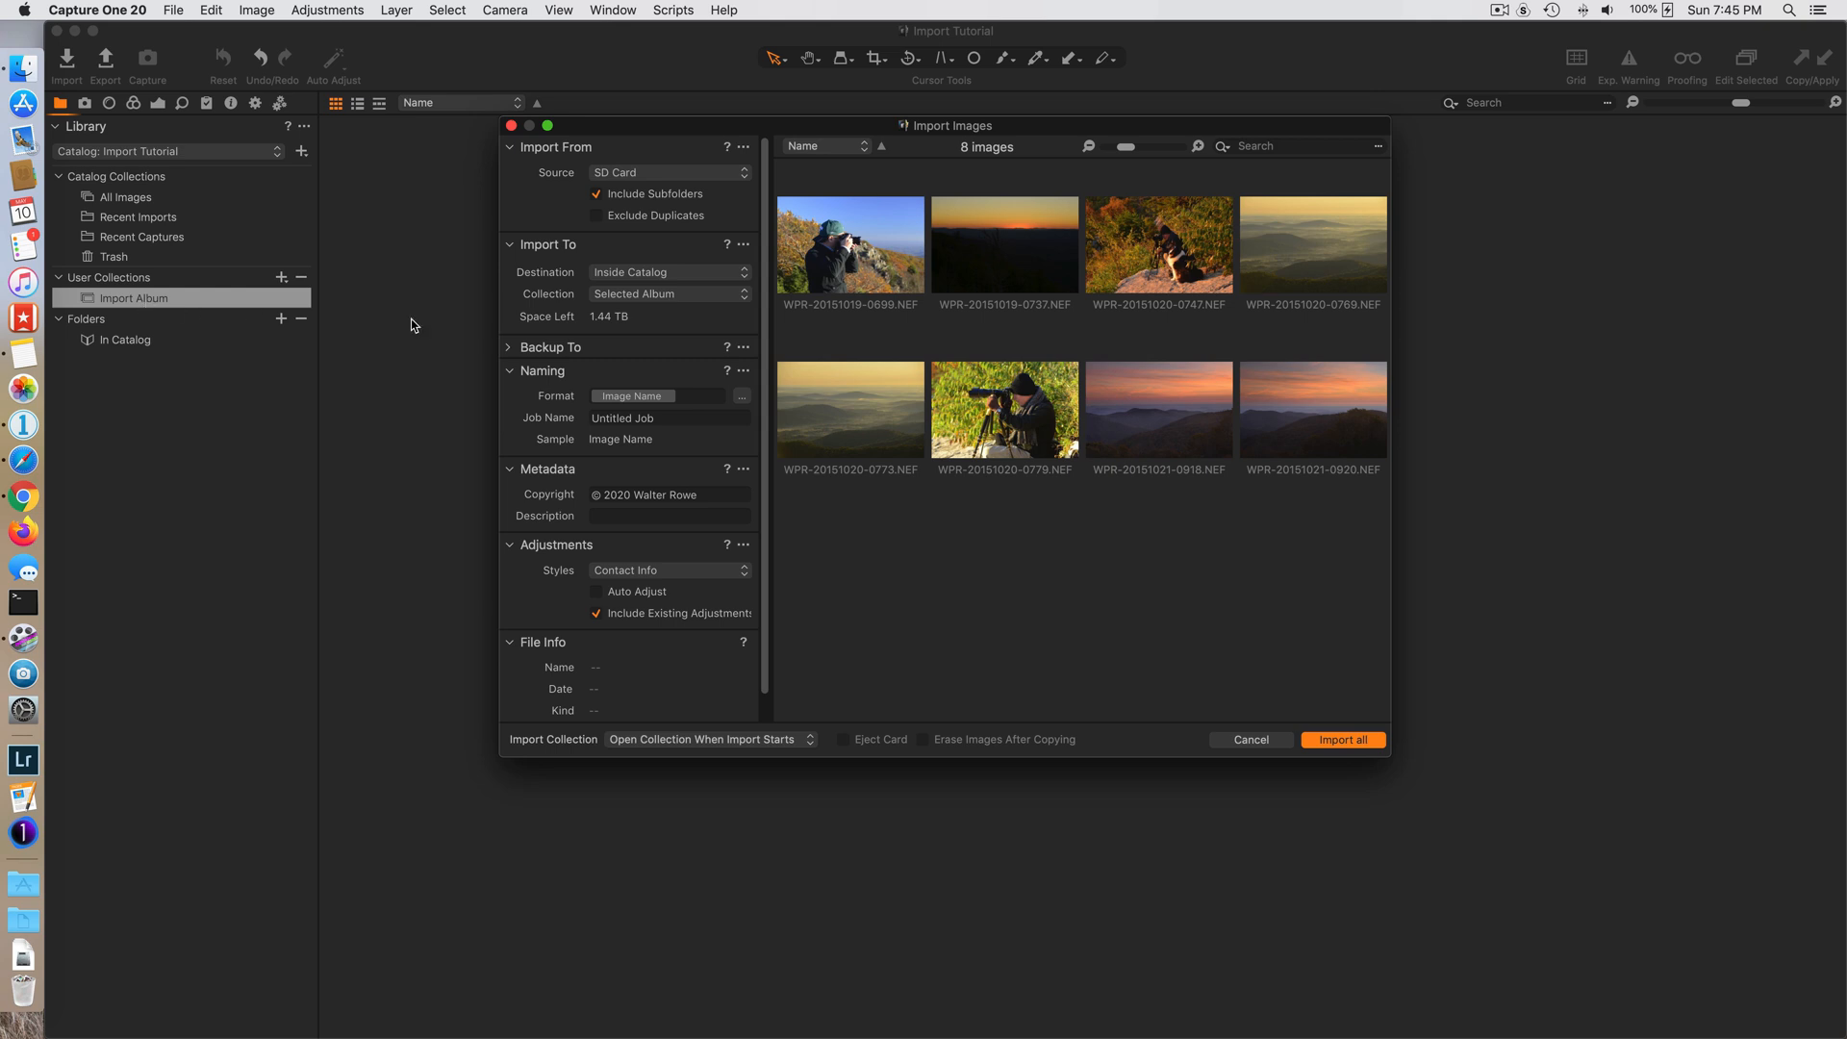
{"action": "left_click", "coordinate": [551, 346]}
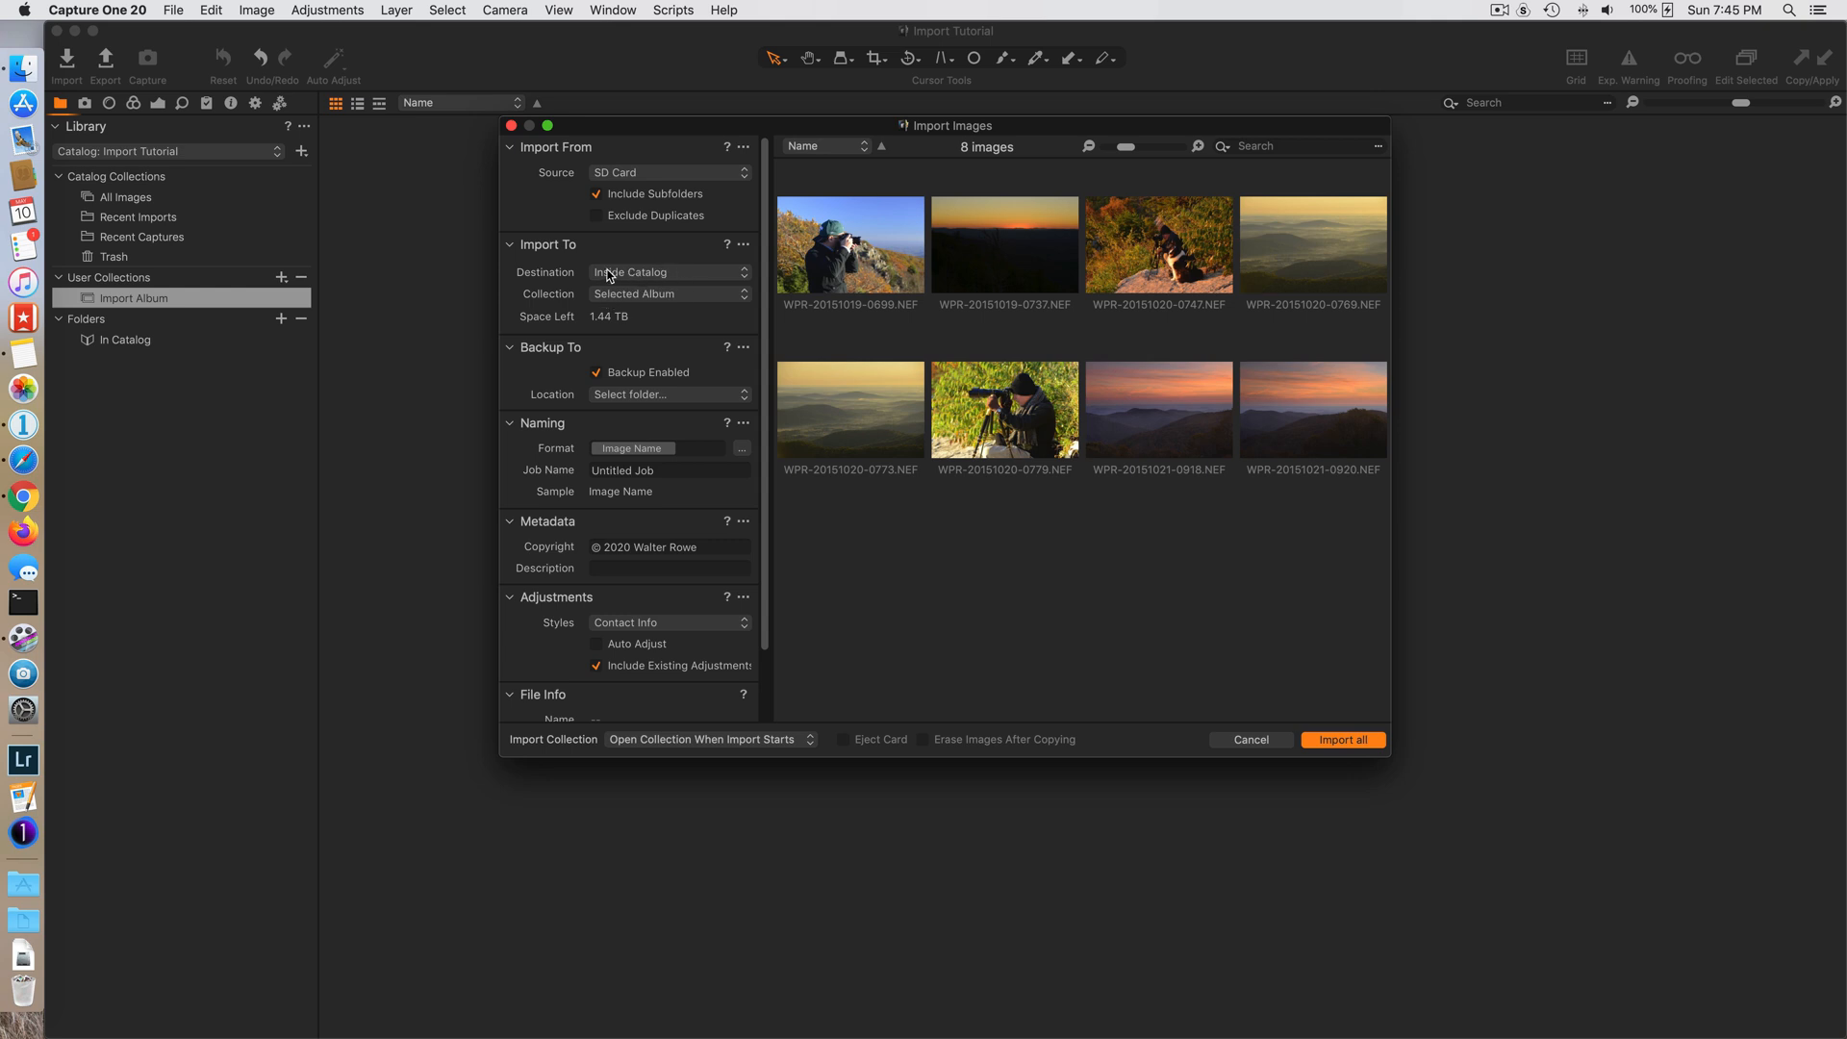
{"action": "left_click", "coordinate": [642, 396]}
{"action": "left_click", "coordinate": [520, 381]}
{"action": "left_click", "coordinate": [597, 373]}
{"action": "left_click", "coordinate": [513, 348]}
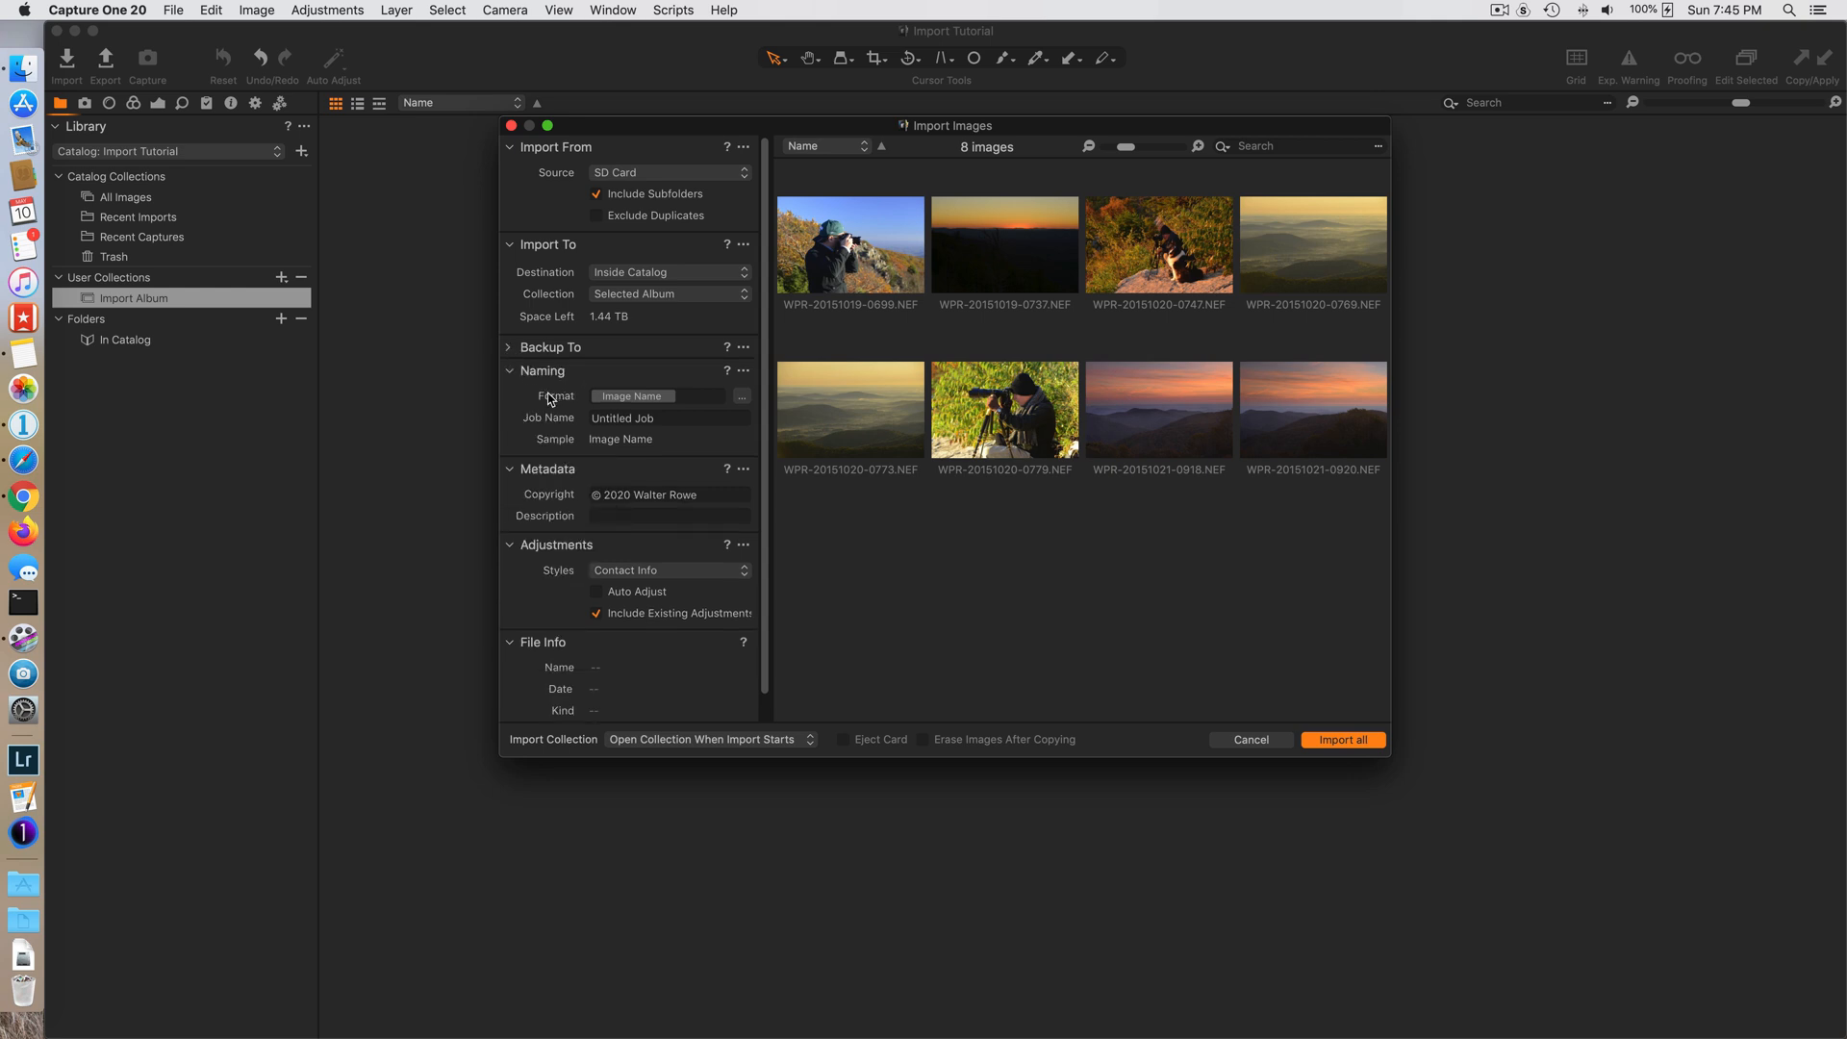
- Review the import's naming format and job name fields, and check the rename commands available for images
{"action": "left_click", "coordinate": [684, 397]}
{"action": "left_click", "coordinate": [631, 397]}
{"action": "left_click", "coordinate": [702, 398]}
{"action": "left_click", "coordinate": [258, 10]}
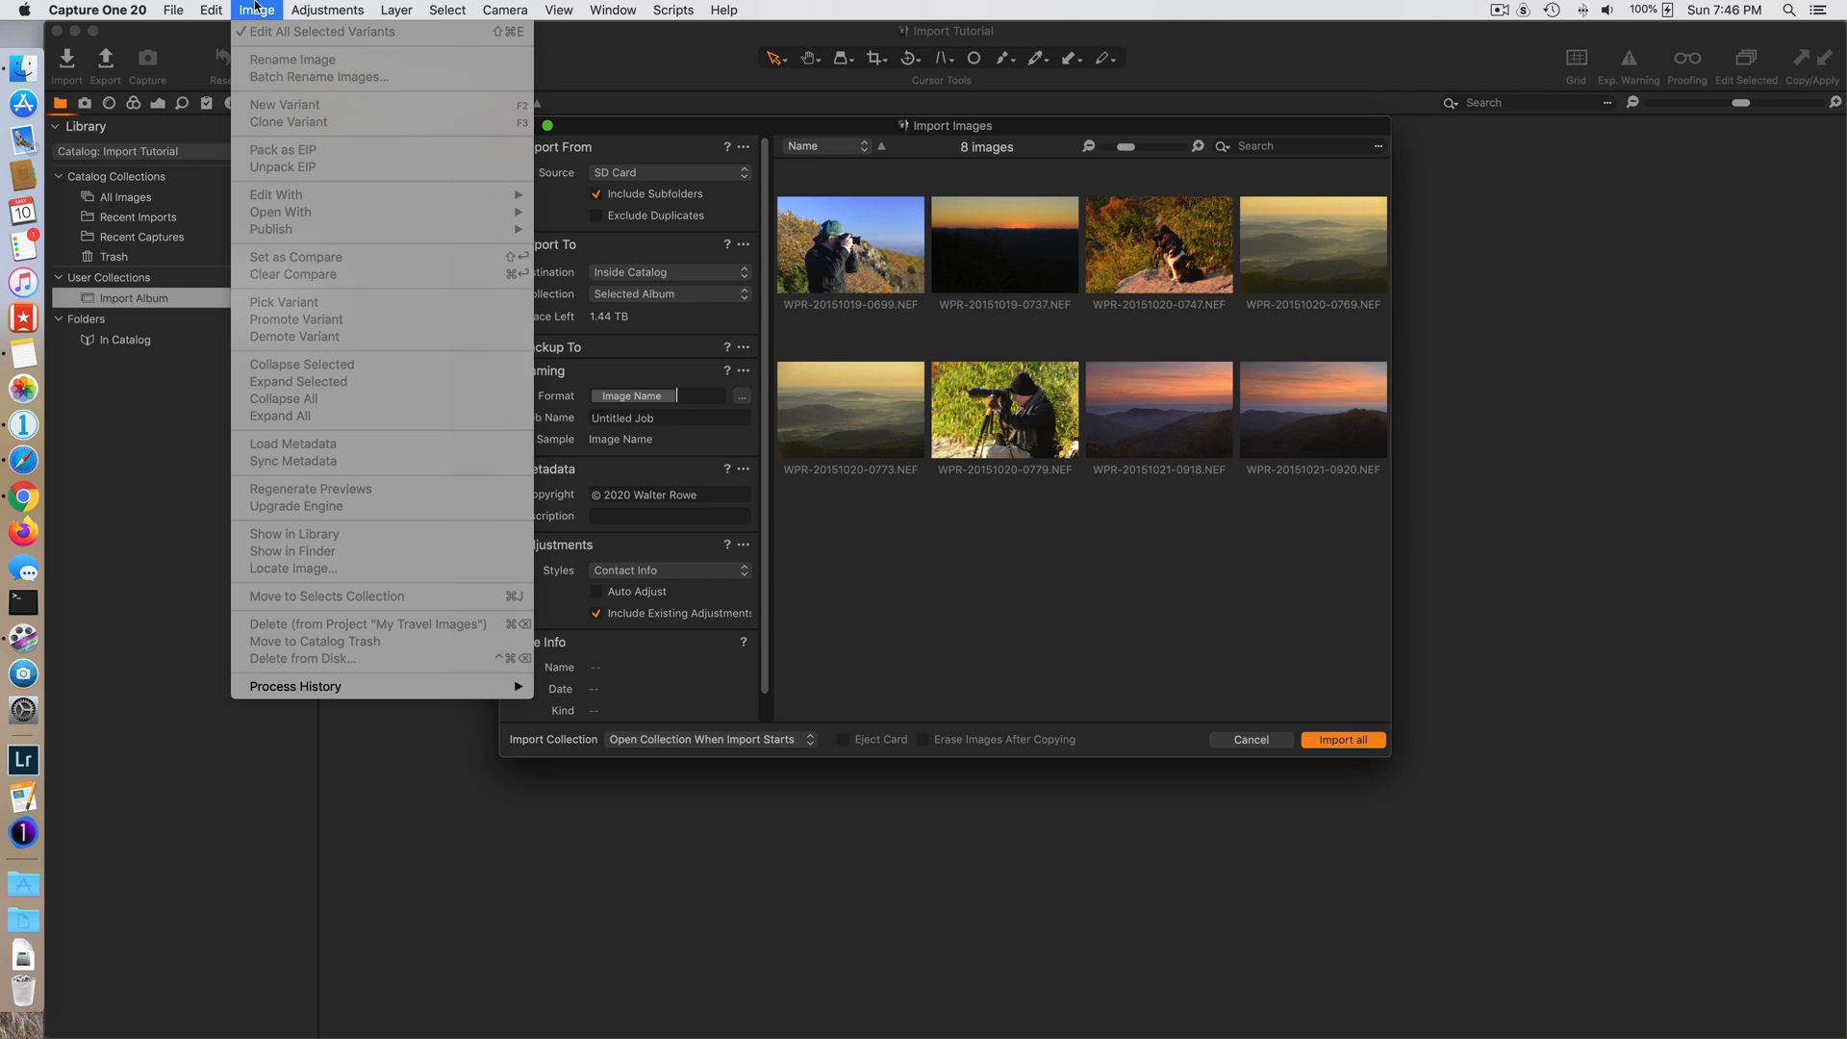
{"action": "left_click", "coordinate": [258, 11]}
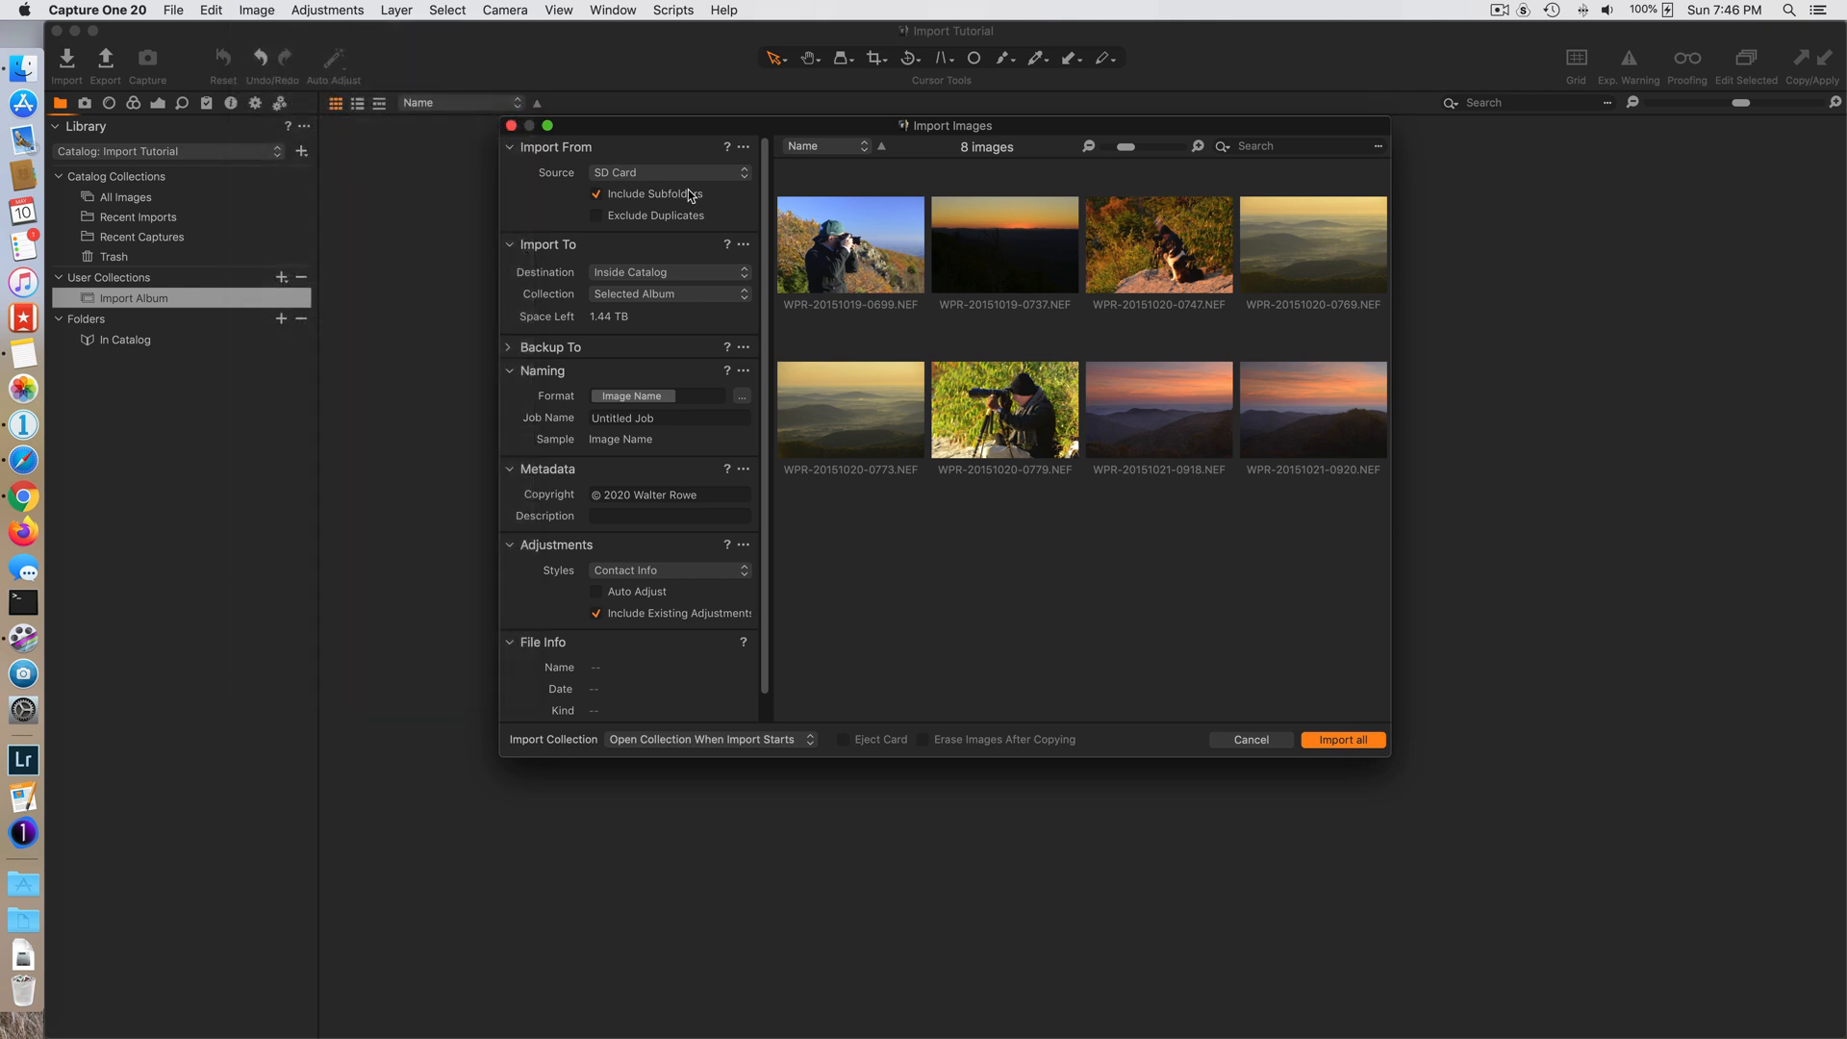
{"action": "left_click", "coordinate": [691, 418]}
{"action": "left_click_drag", "start_coordinate": [670, 417], "coordinate": [574, 417]}
- Examine the full list of naming tokens in the Naming Format dialog and close it without changing the format
{"action": "left_click", "coordinate": [742, 395]}
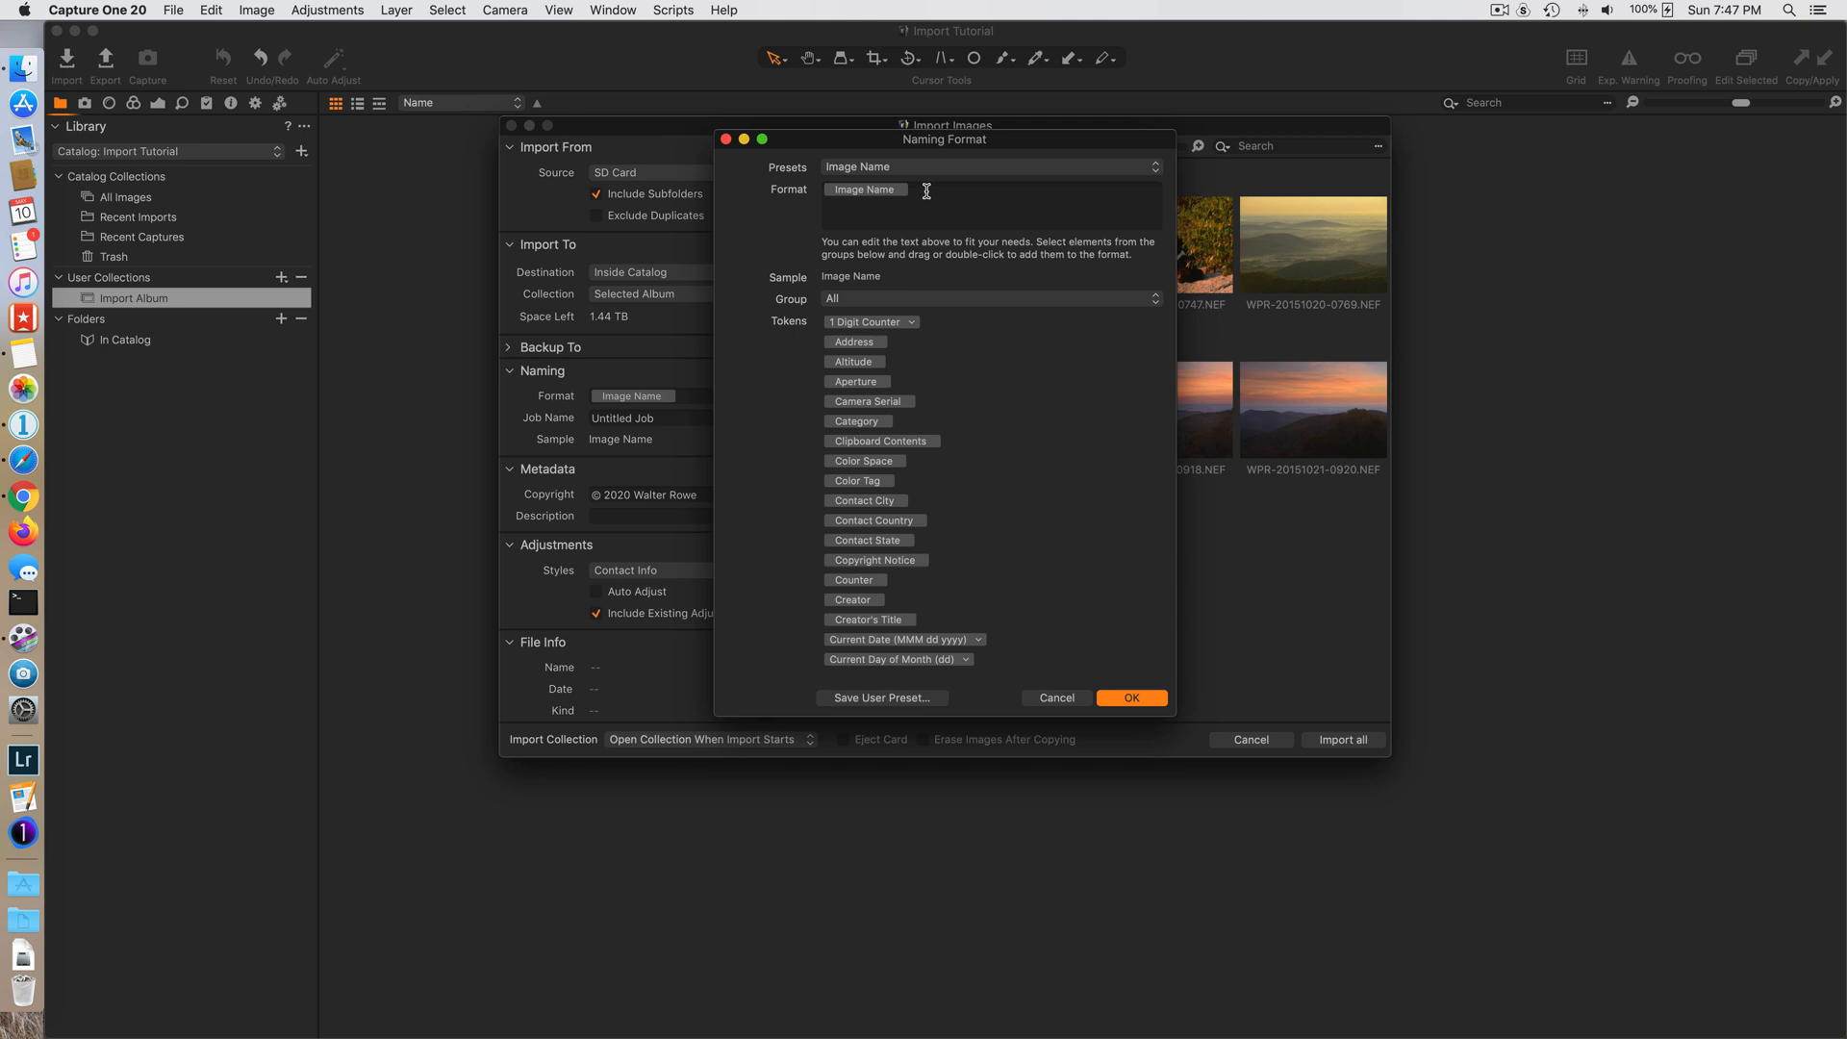
{"action": "scroll", "coordinate": [1034, 492], "scroll_direction": "down", "scroll_amount": 2}
{"action": "scroll", "coordinate": [1032, 491], "scroll_direction": "down", "scroll_amount": 5}
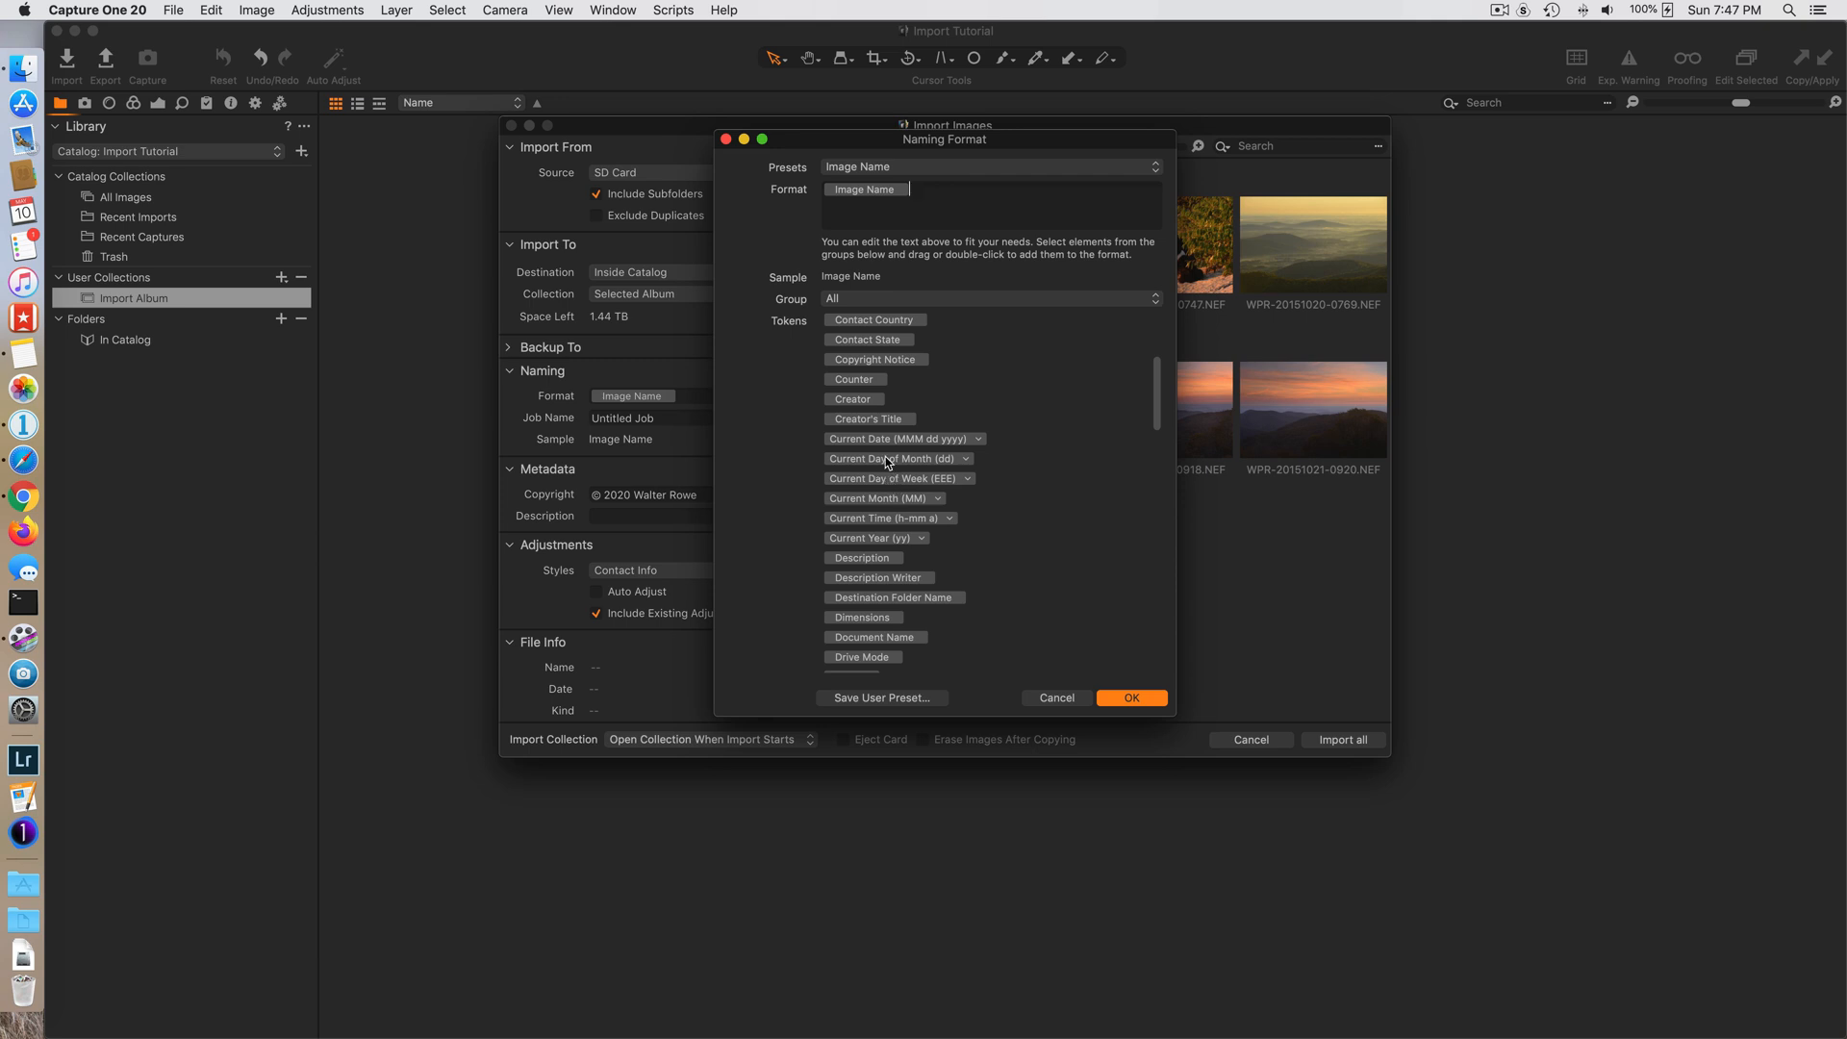
{"action": "scroll", "coordinate": [891, 472], "scroll_direction": "down", "scroll_amount": 3}
{"action": "scroll", "coordinate": [895, 460], "scroll_direction": "down", "scroll_amount": 6}
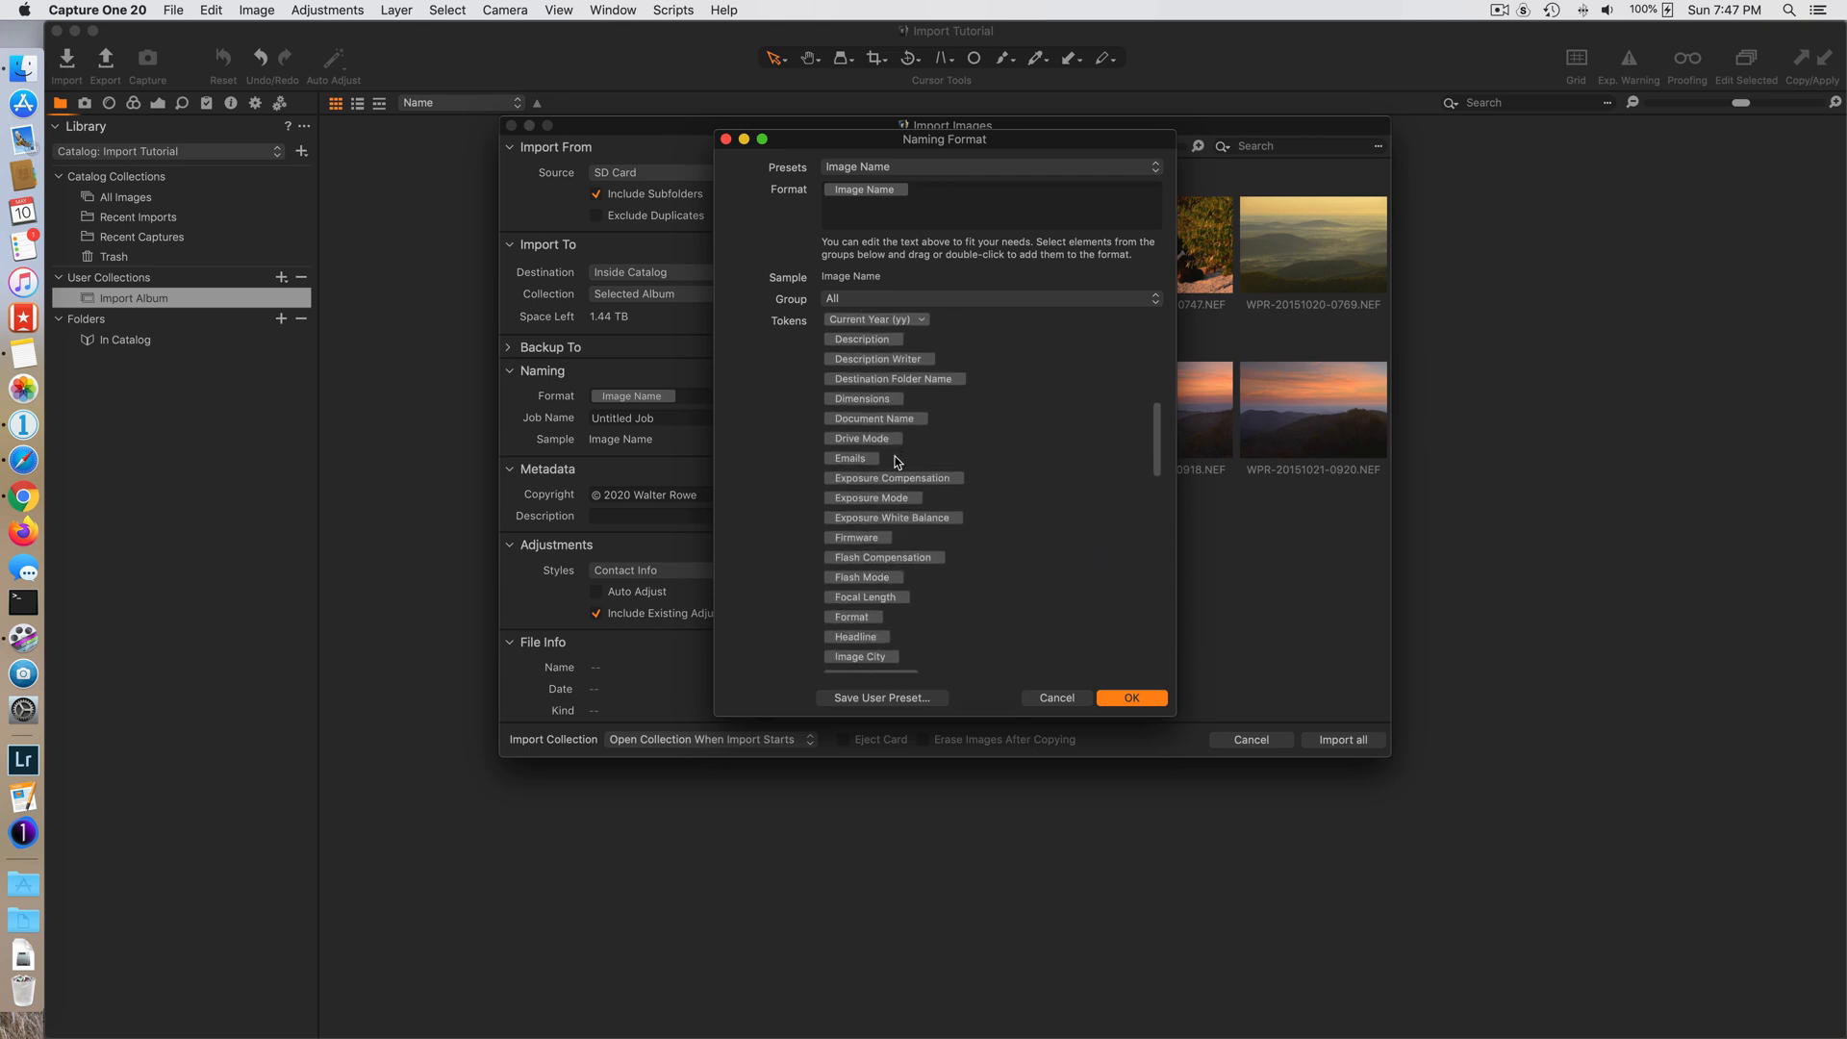
{"action": "scroll", "coordinate": [895, 460], "scroll_direction": "down", "scroll_amount": 1}
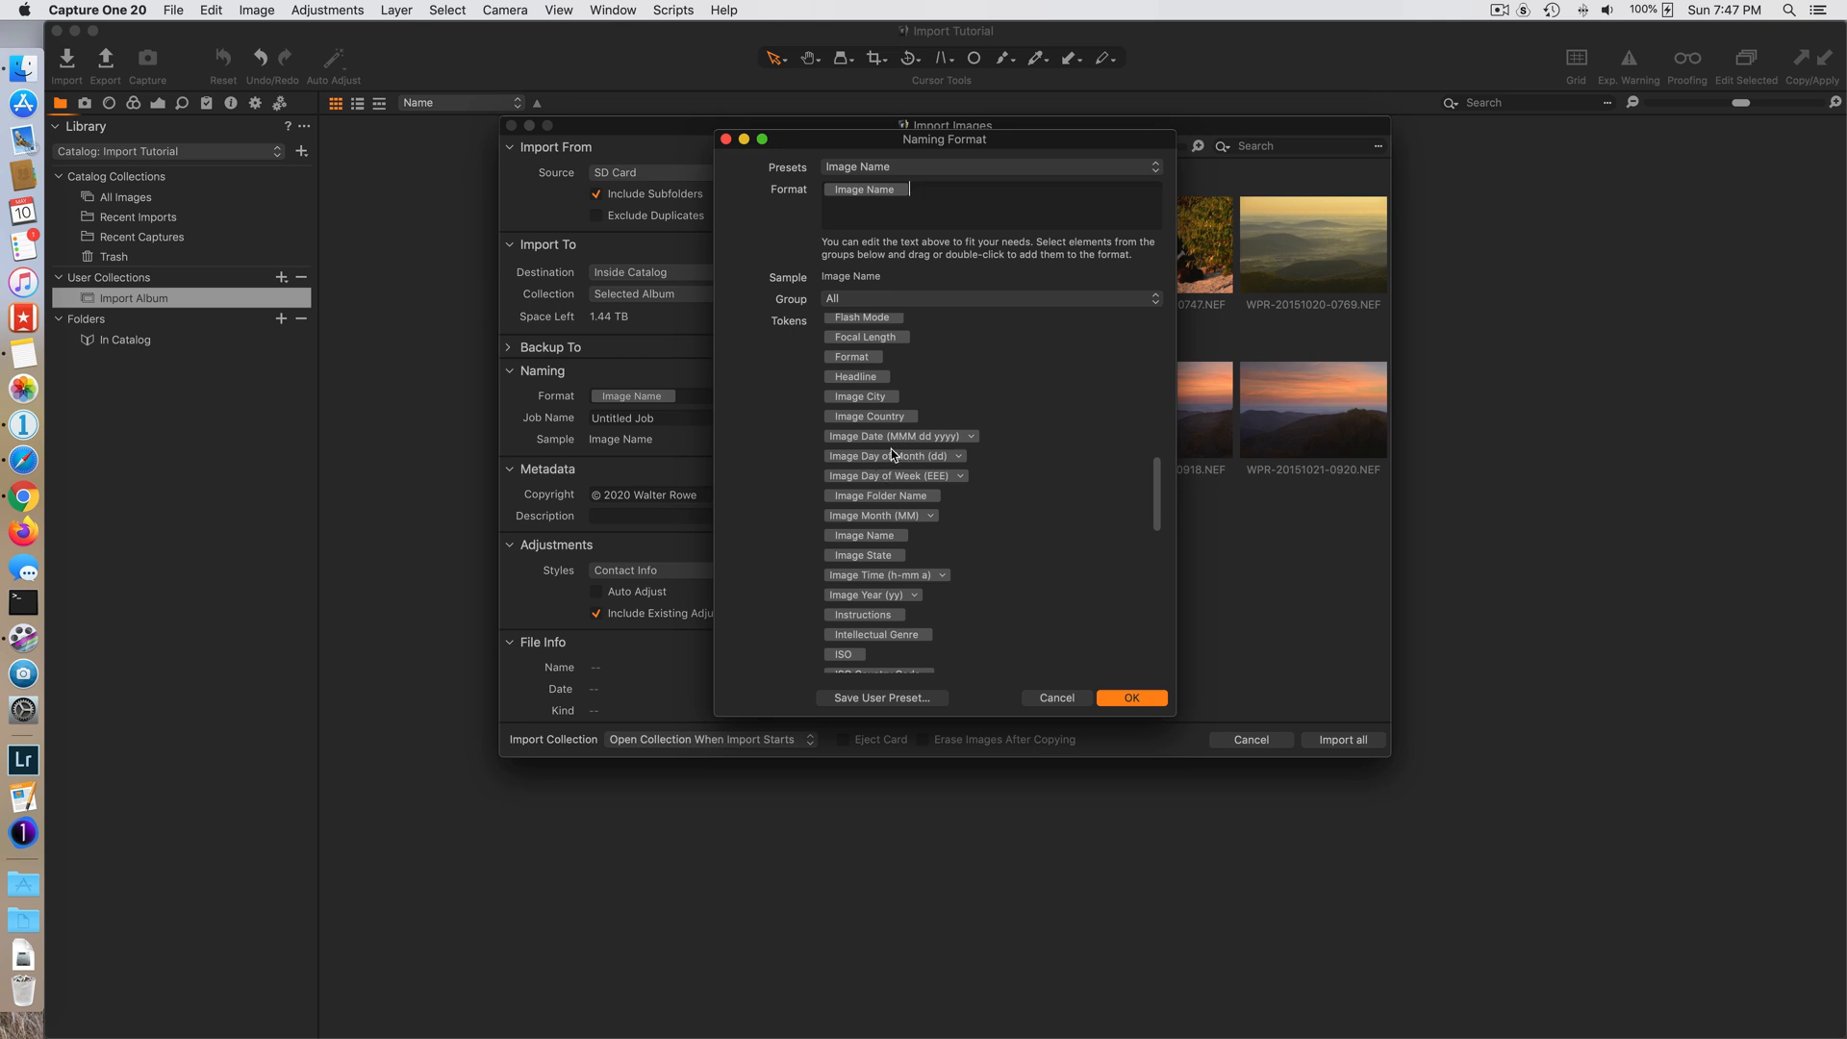
{"action": "scroll", "coordinate": [928, 466], "scroll_direction": "down", "scroll_amount": 1}
{"action": "scroll", "coordinate": [926, 466], "scroll_direction": "down", "scroll_amount": 5}
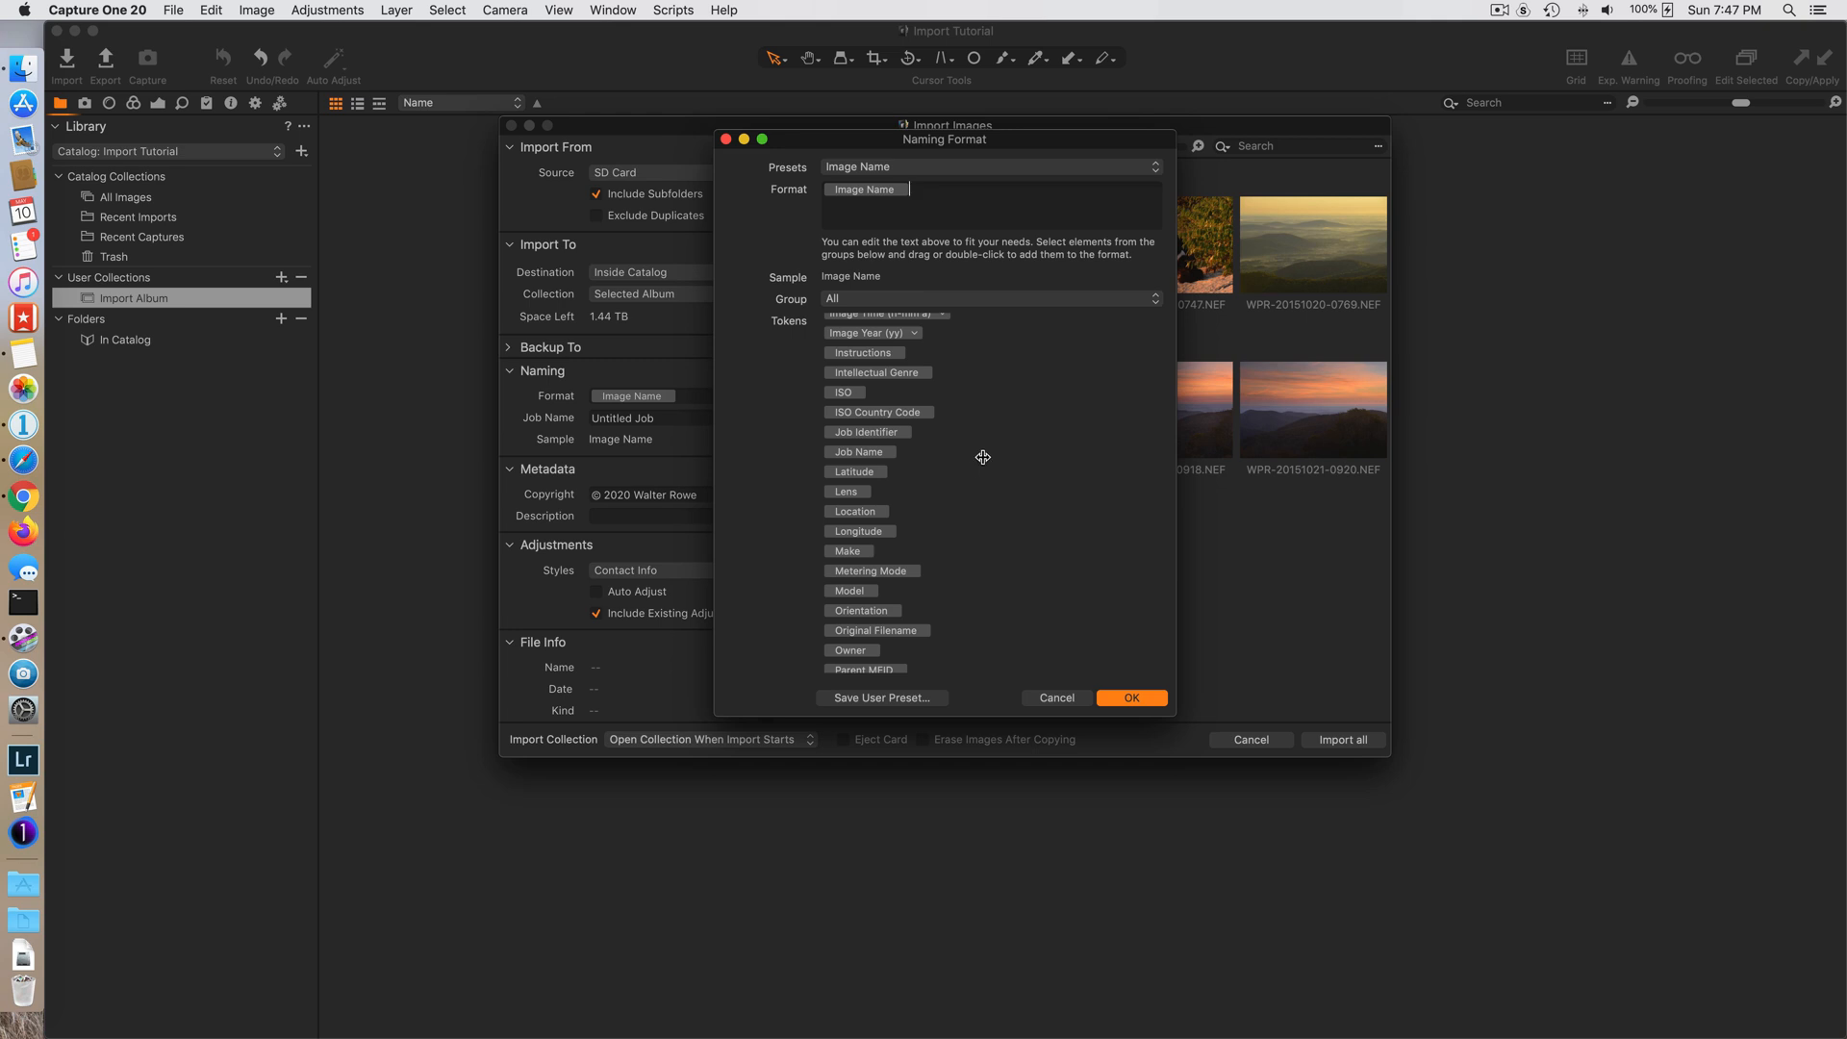
{"action": "scroll", "coordinate": [989, 452], "scroll_direction": "down", "scroll_amount": 3}
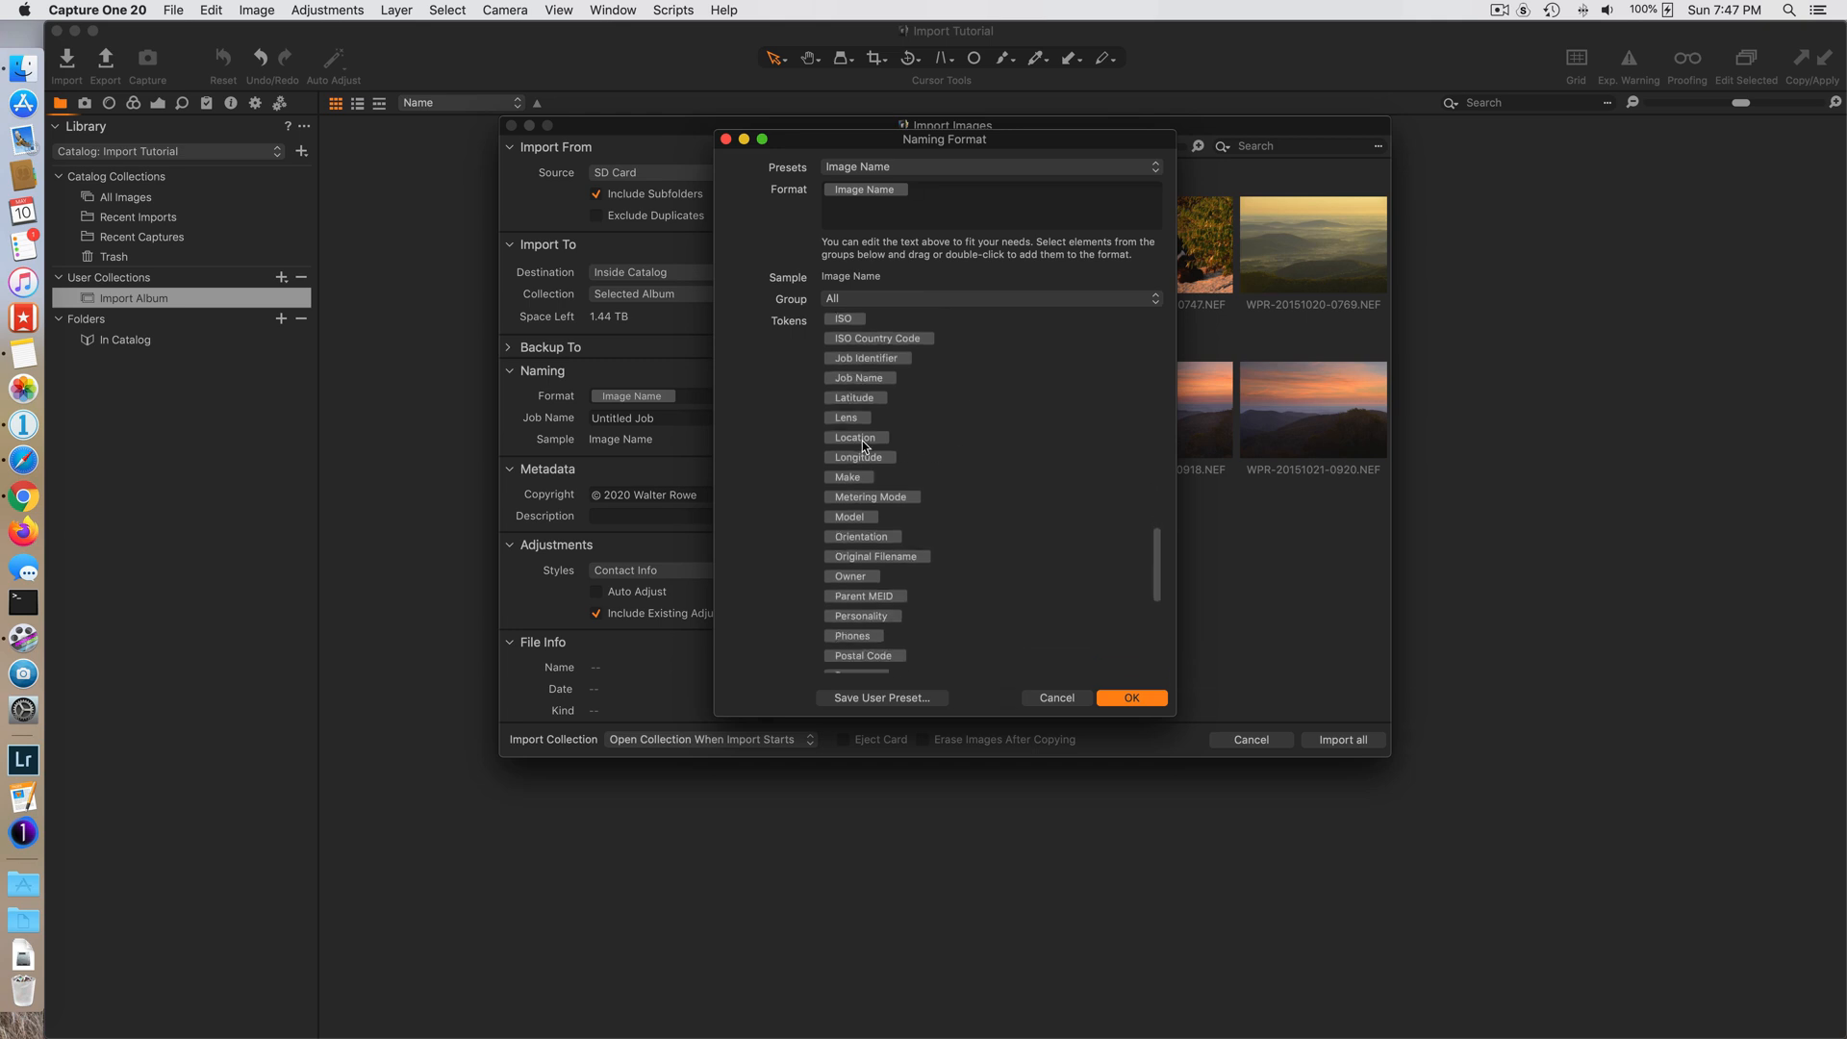
{"action": "scroll", "coordinate": [862, 476], "scroll_direction": "down", "scroll_amount": 6}
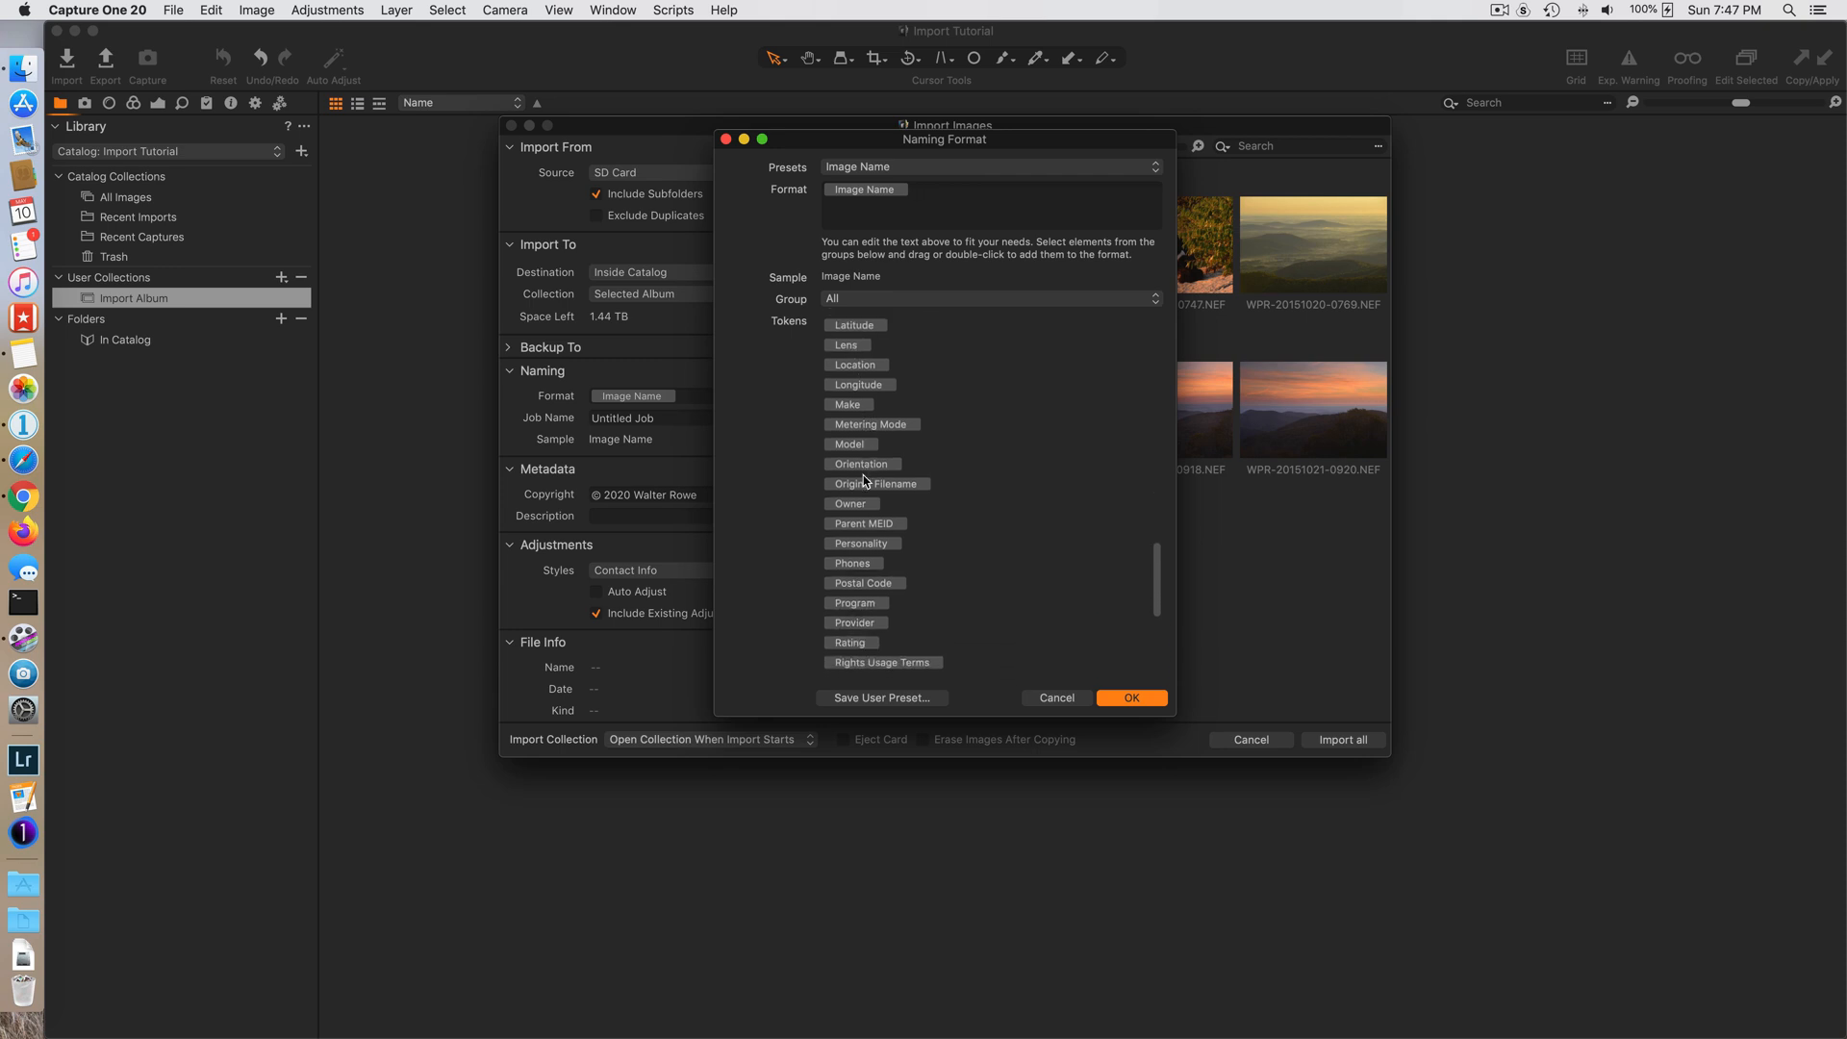
{"action": "scroll", "coordinate": [863, 481], "scroll_direction": "down", "scroll_amount": 3}
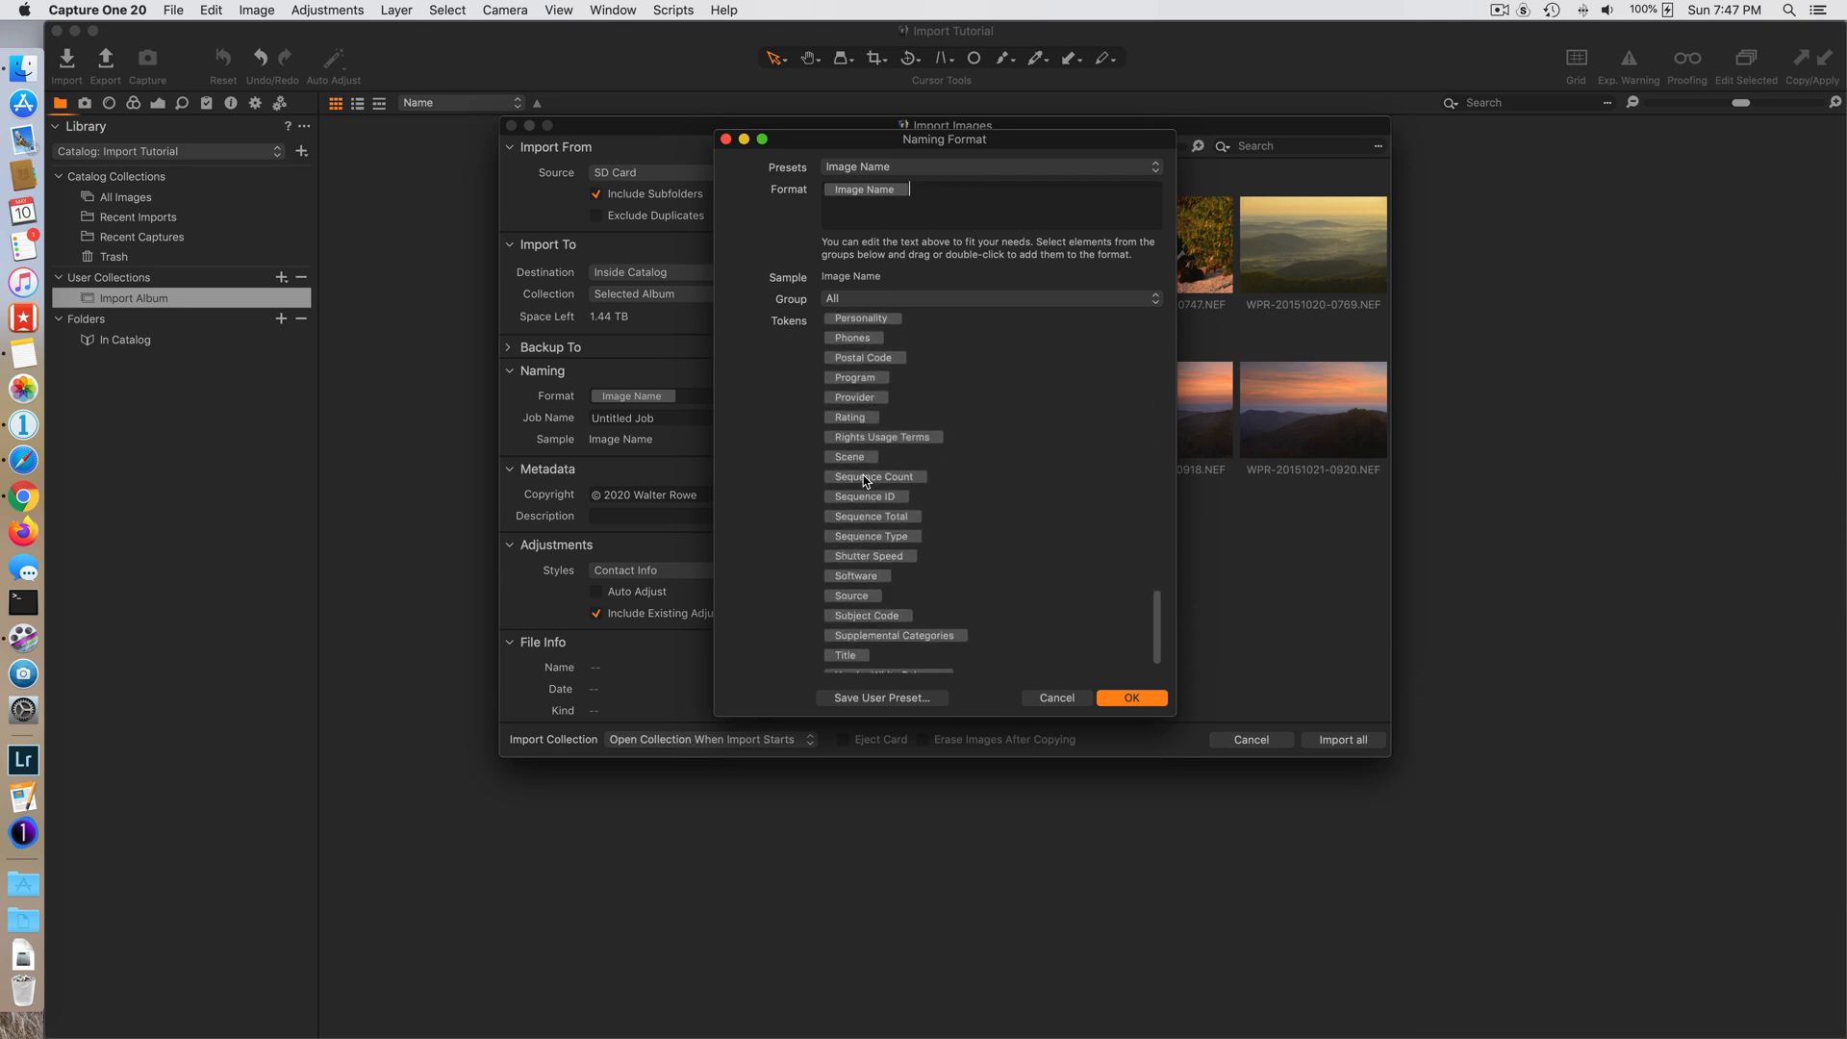
{"action": "scroll", "coordinate": [874, 502], "scroll_direction": "down", "scroll_amount": 2}
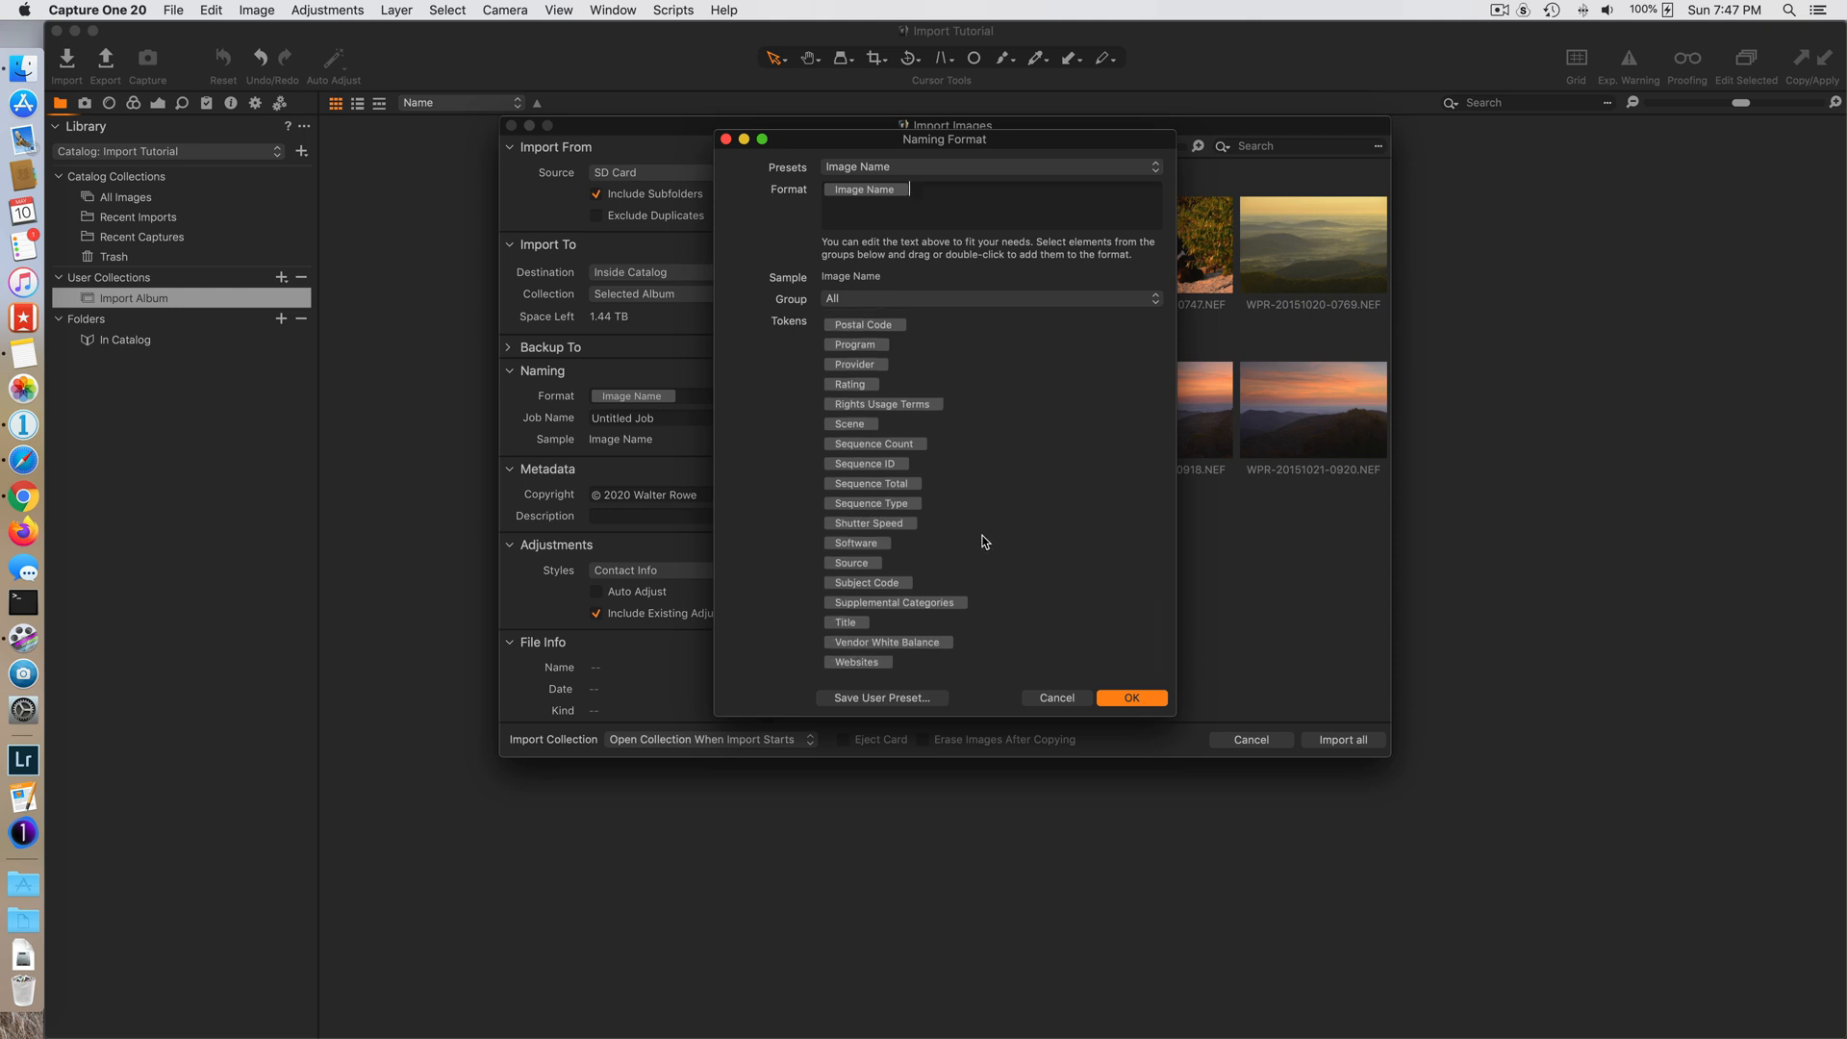
{"action": "left_click", "coordinate": [1057, 700]}
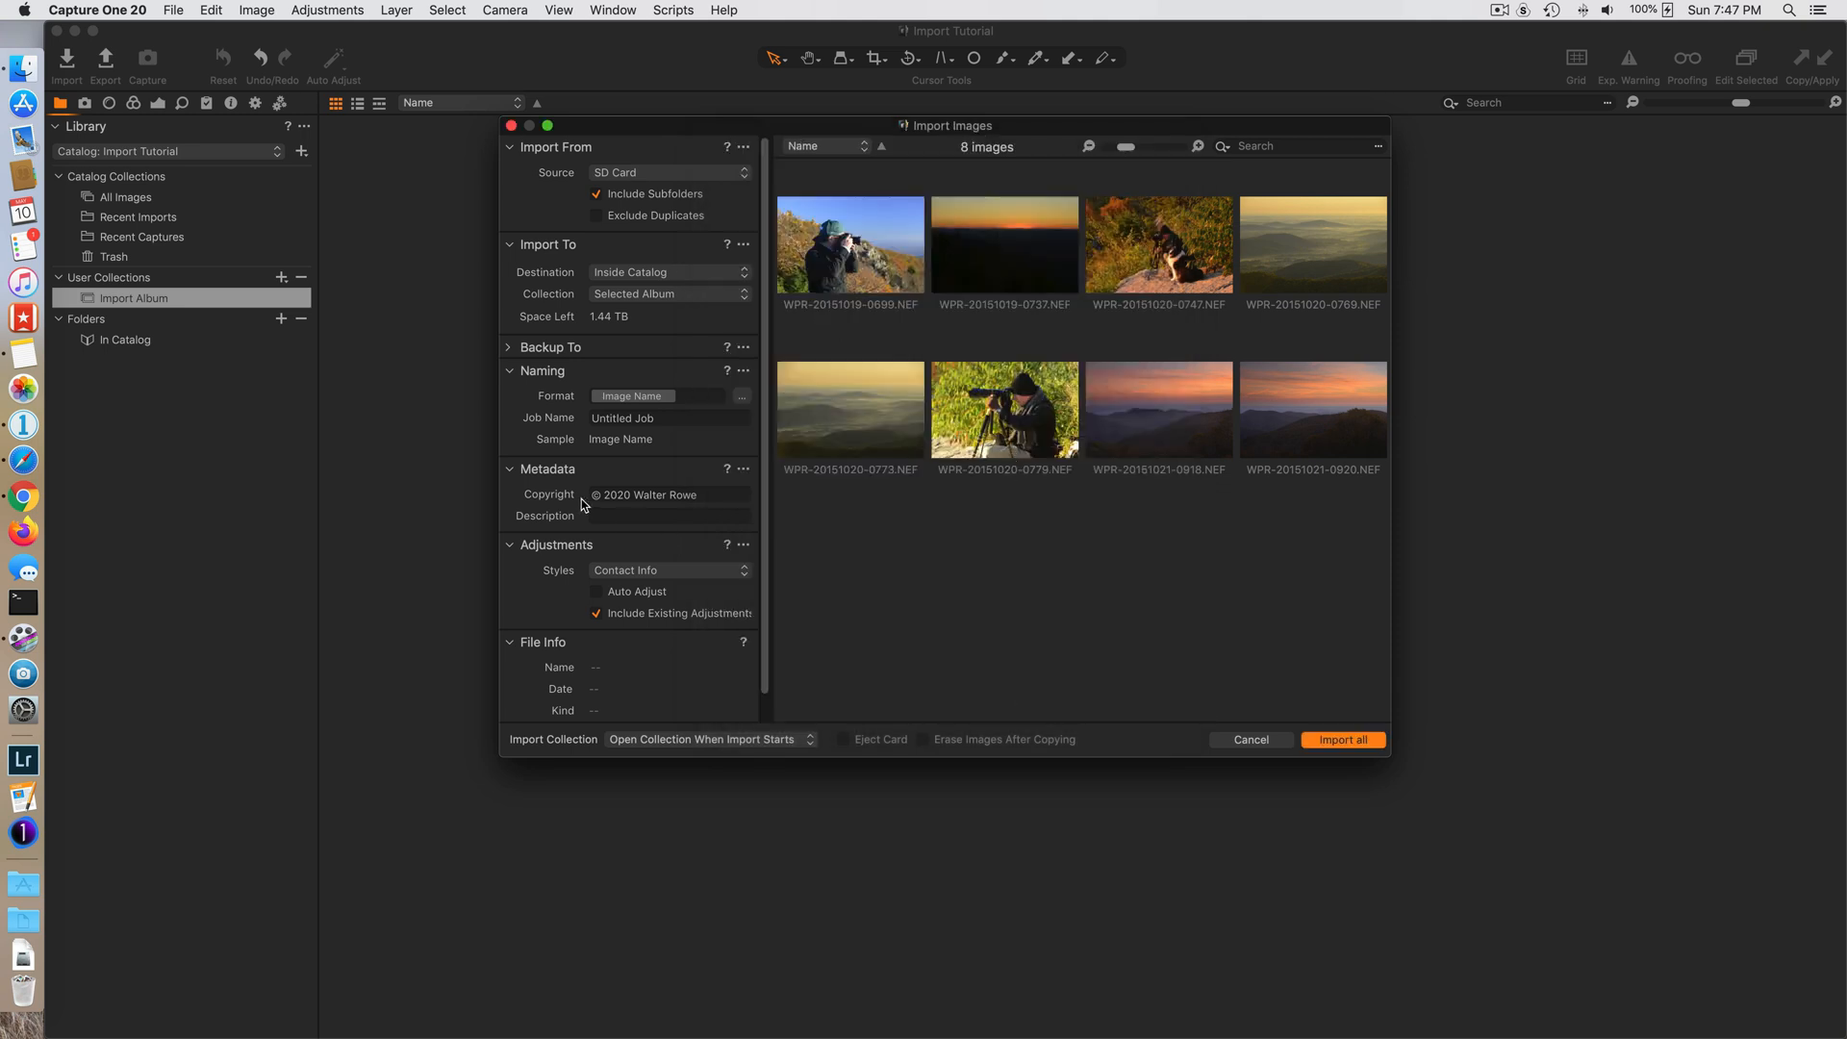
- Review the Copyright and Description metadata fields for the import
{"action": "left_click", "coordinate": [709, 494]}
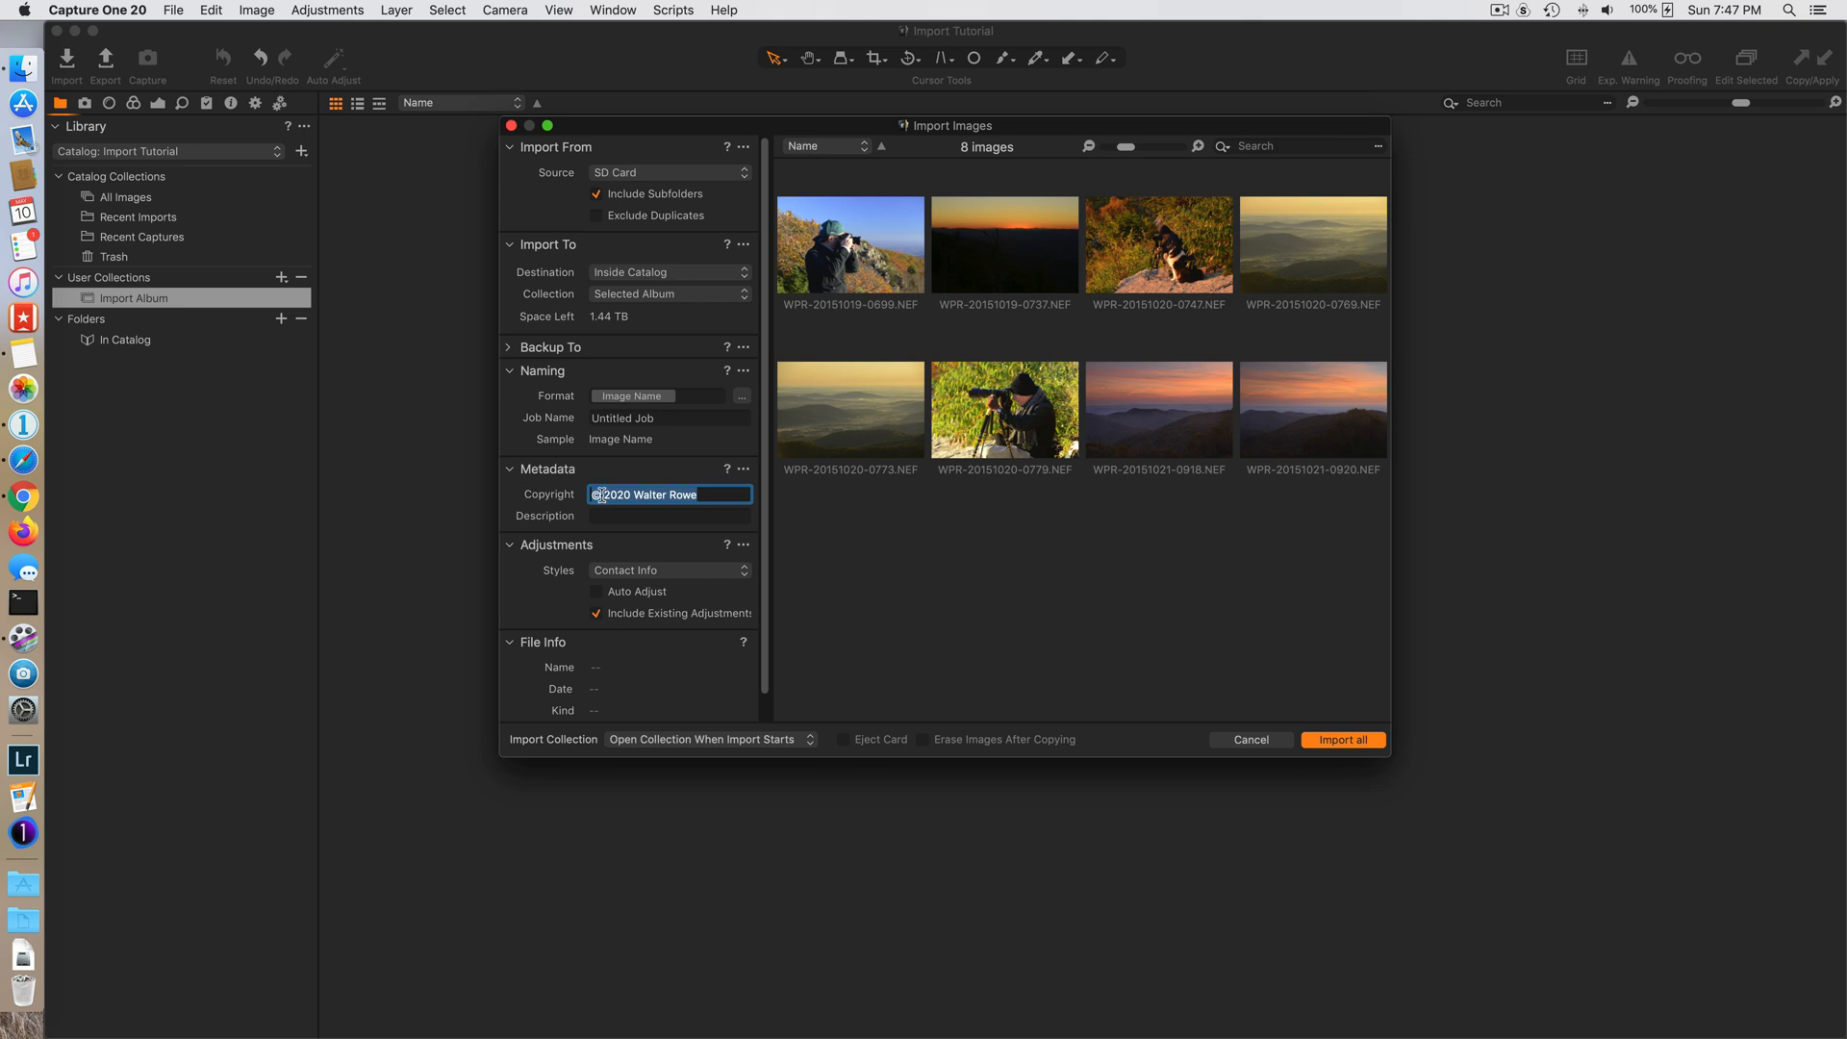
{"action": "left_click", "coordinate": [731, 494]}
{"action": "left_click", "coordinate": [729, 515]}
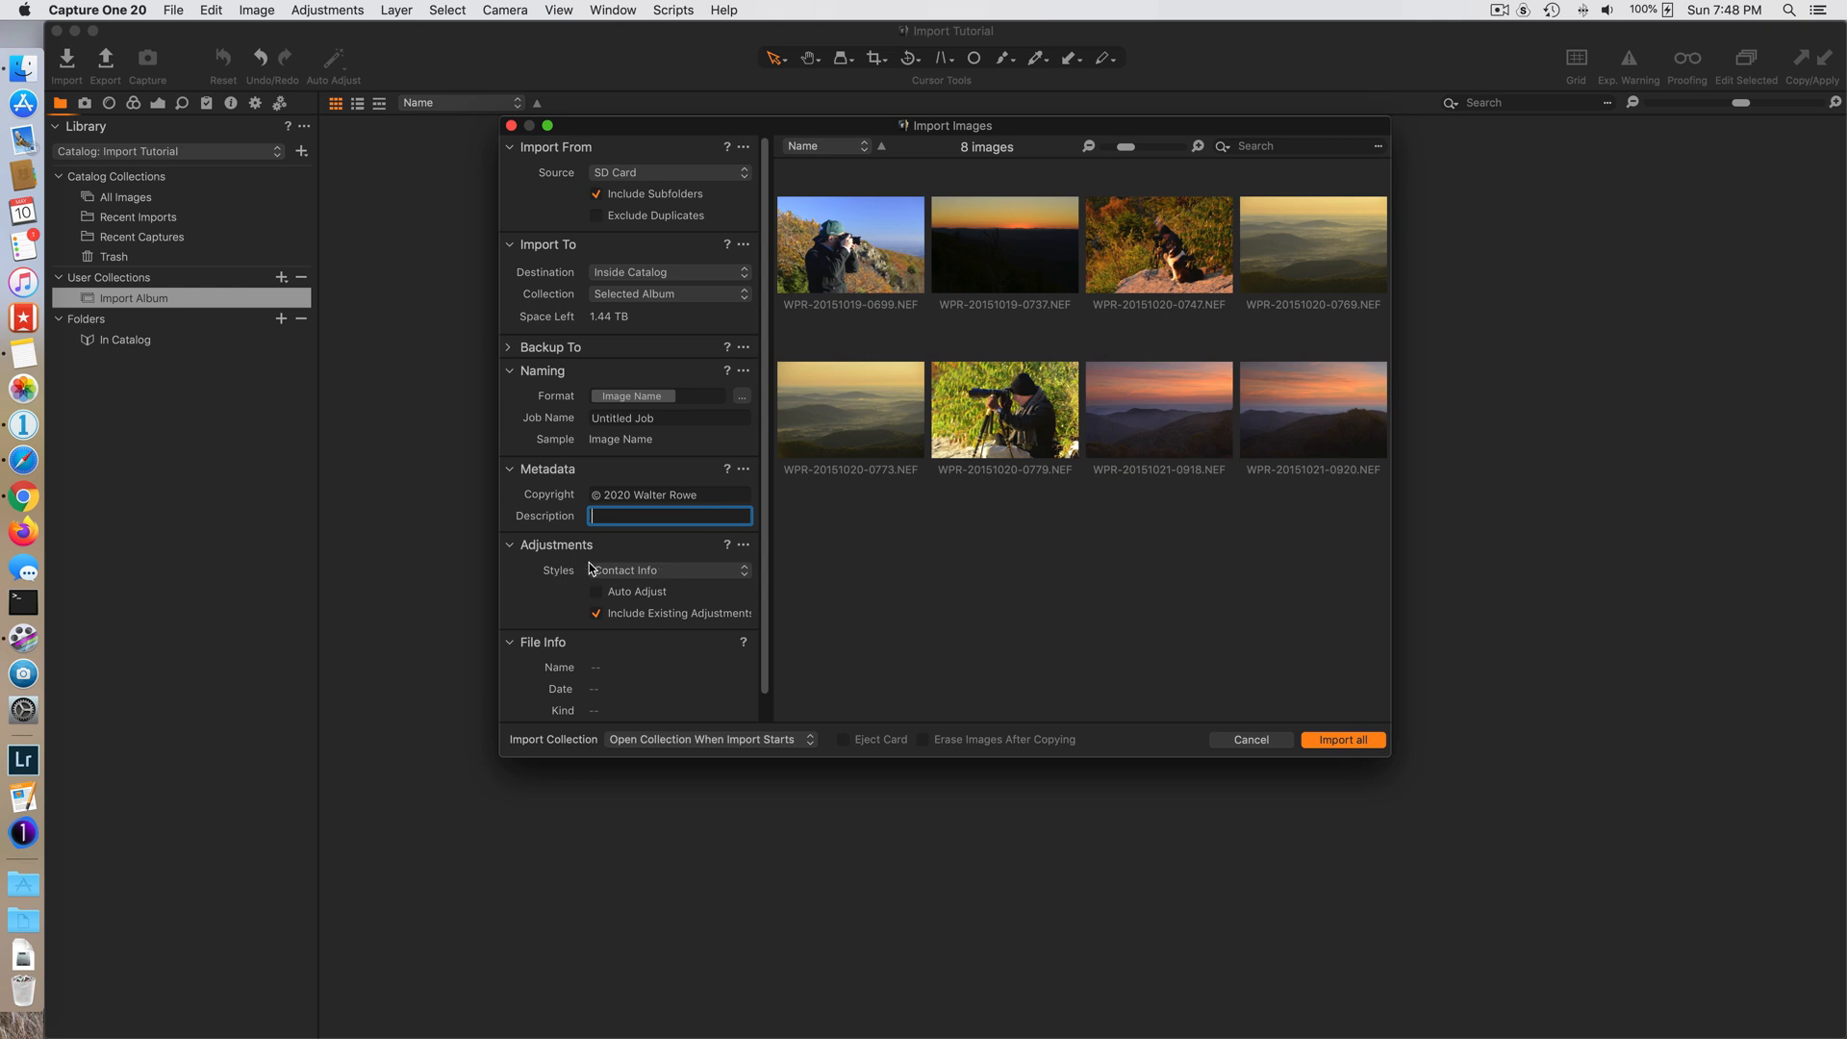
- Browse the user and built-in styles and presets that can be applied on import, including the Contact Info metadata preset
{"action": "left_click", "coordinate": [712, 577]}
{"action": "mouse_move", "coordinate": [709, 666]}
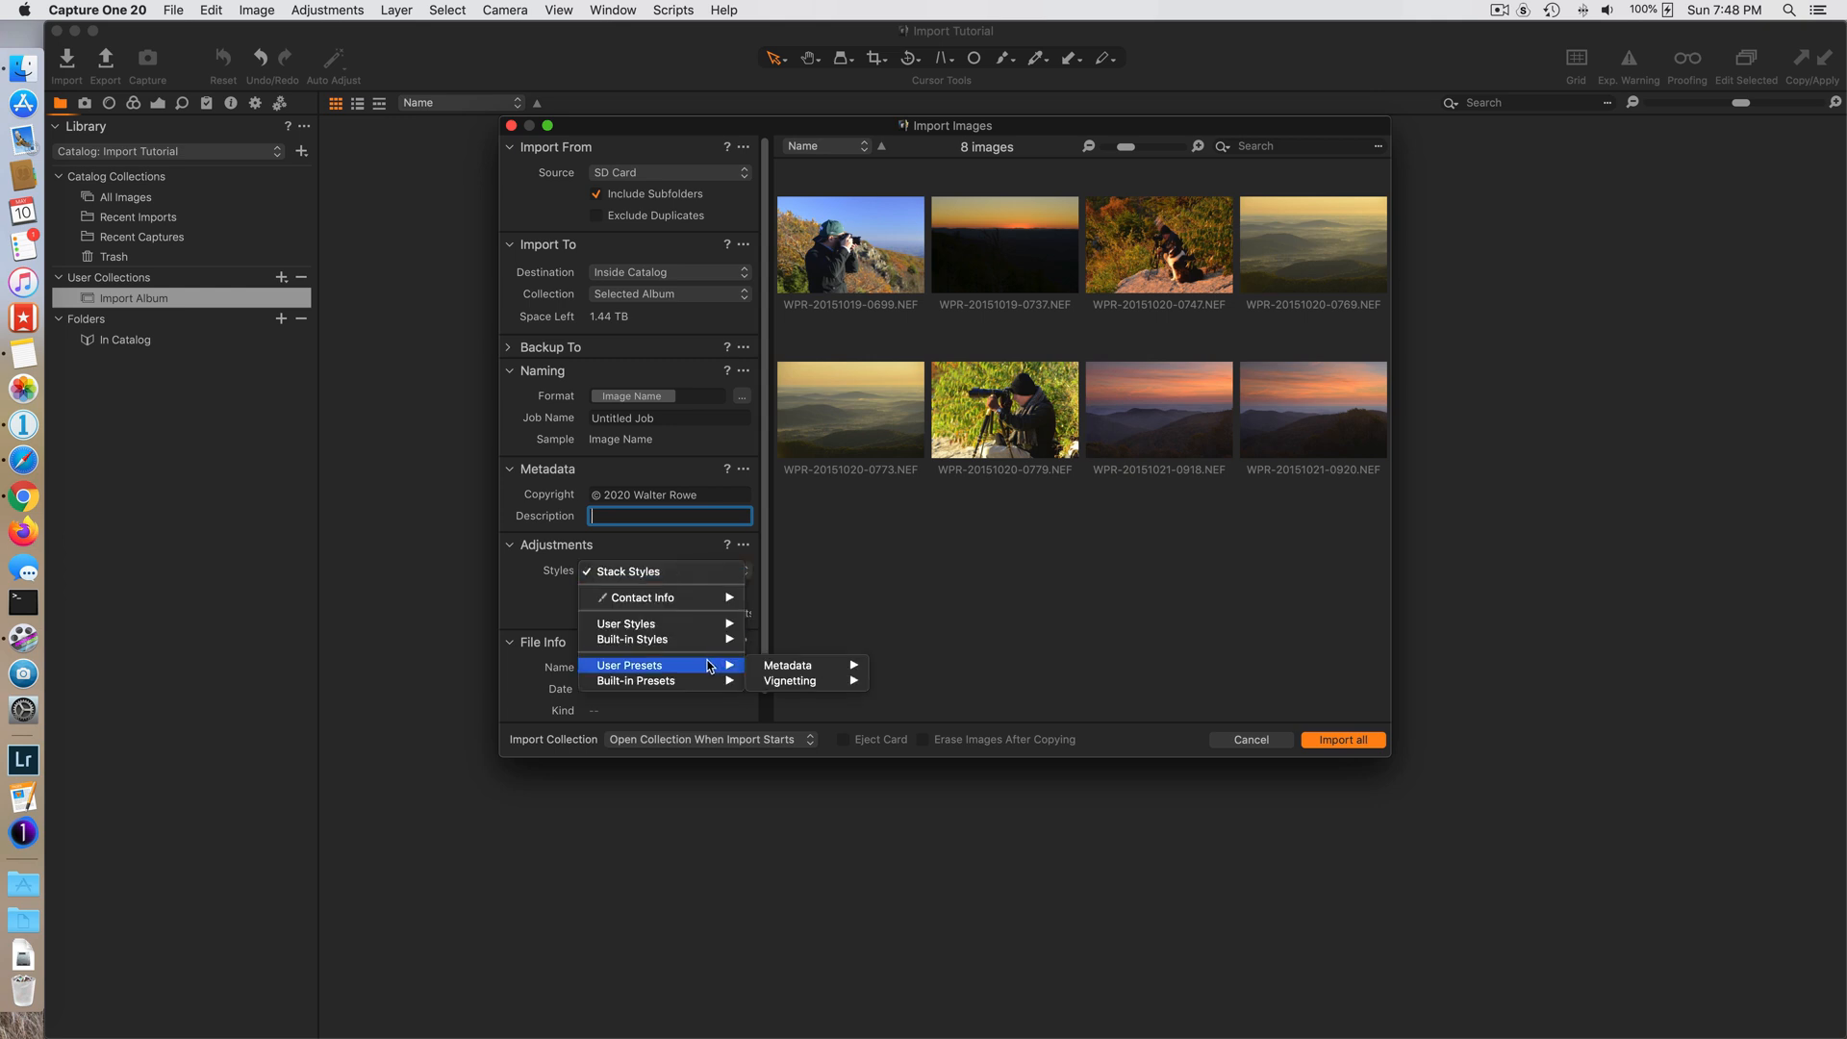
{"action": "mouse_move", "coordinate": [798, 666]}
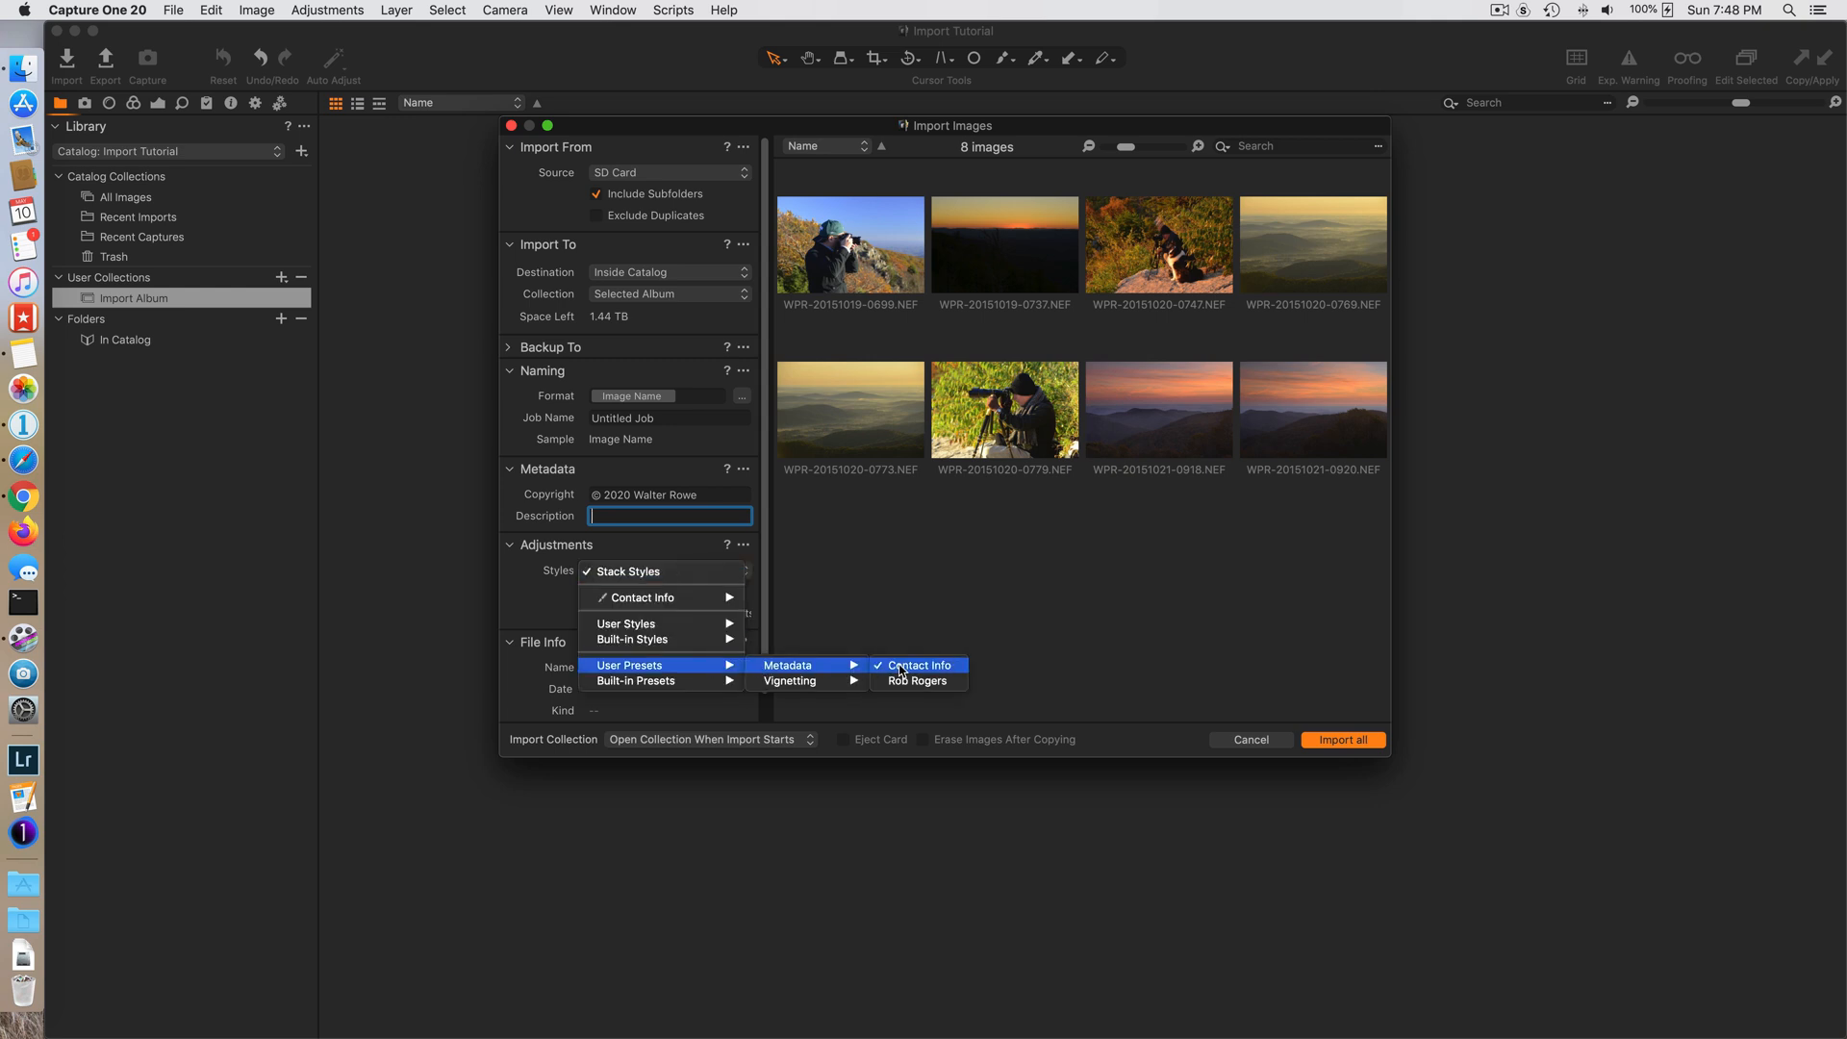
{"action": "mouse_move", "coordinate": [931, 671]}
{"action": "mouse_move", "coordinate": [659, 641]}
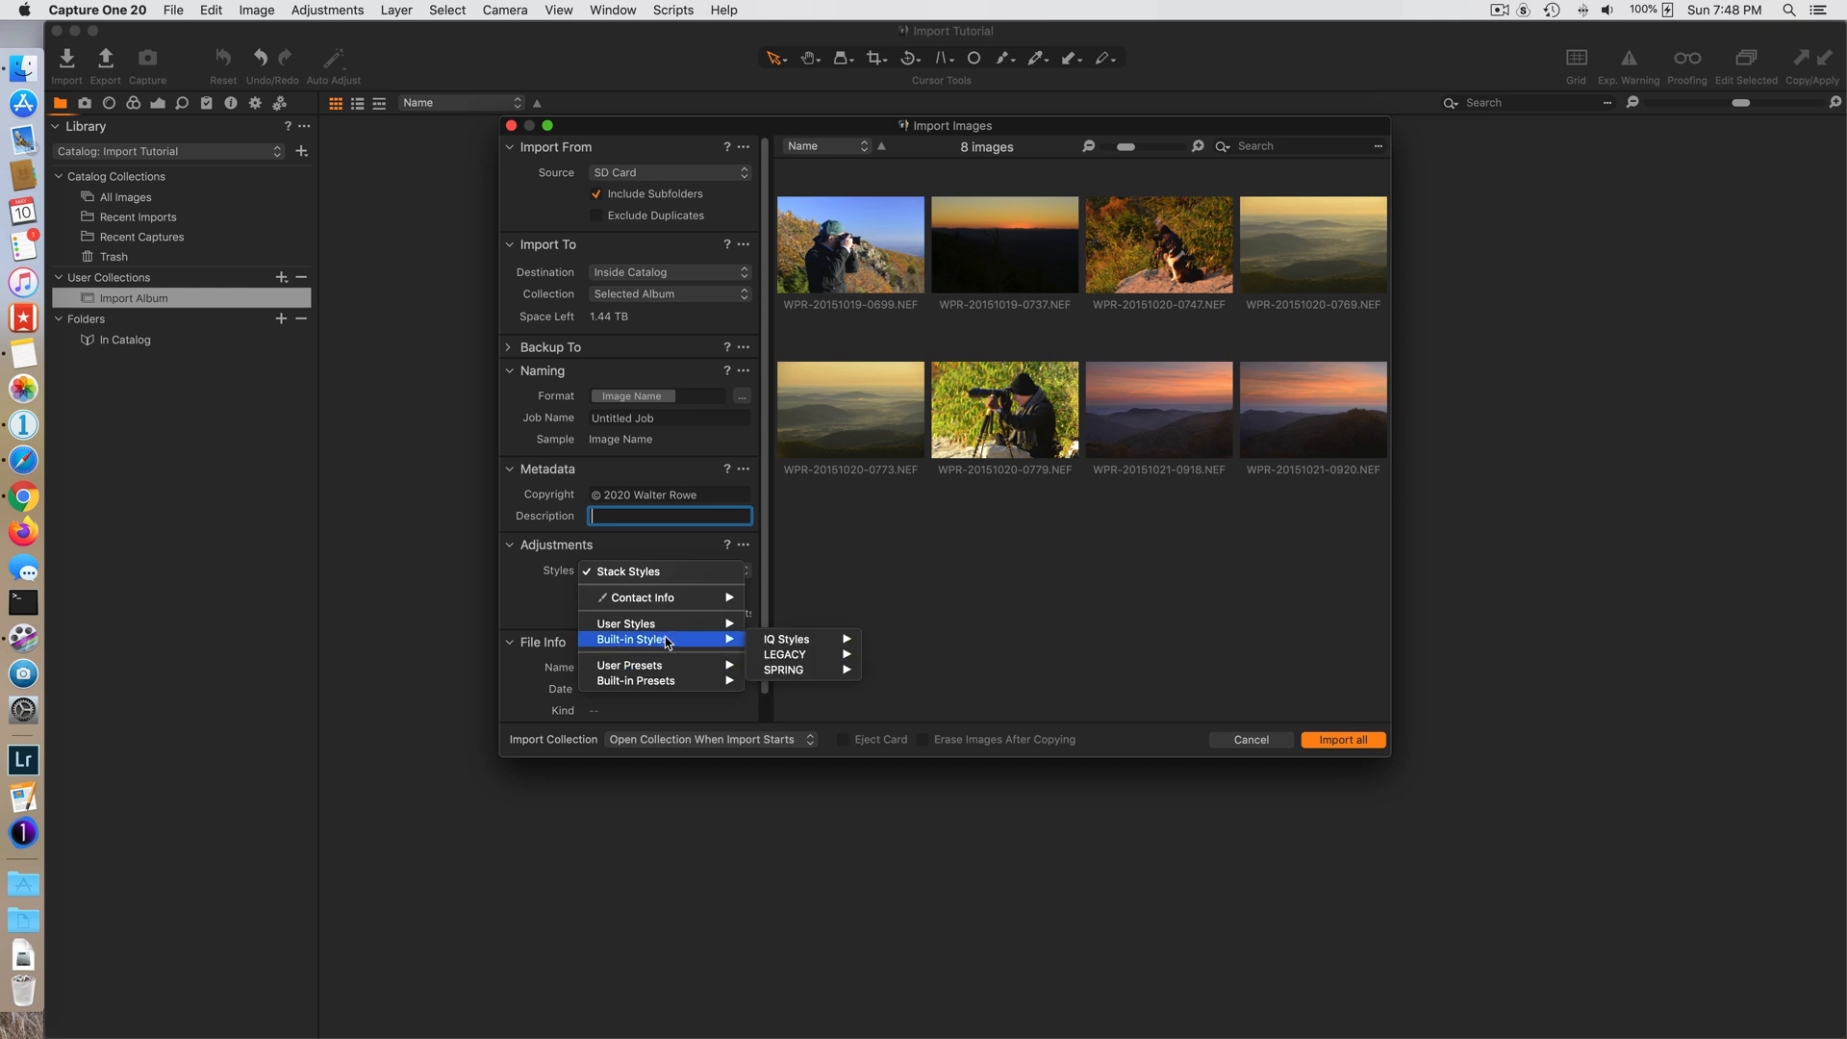
{"action": "mouse_move", "coordinate": [795, 661]}
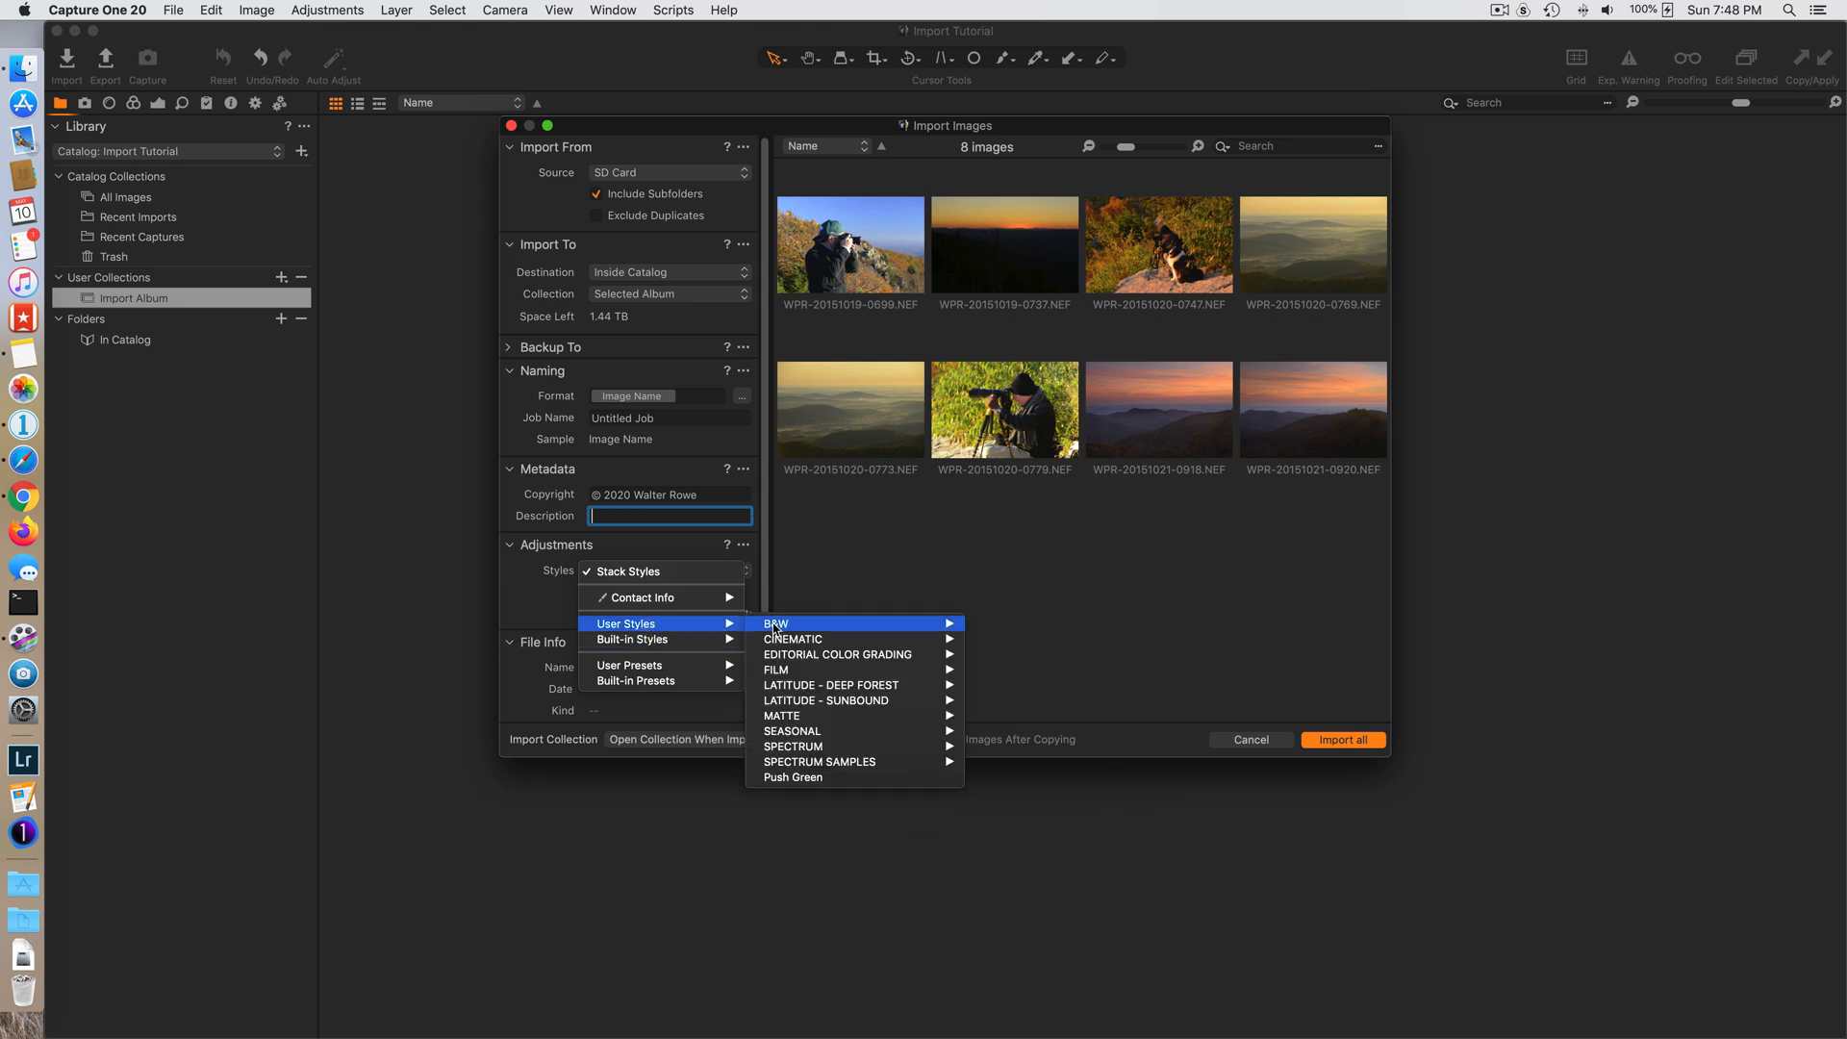
{"action": "mouse_move", "coordinate": [728, 642]}
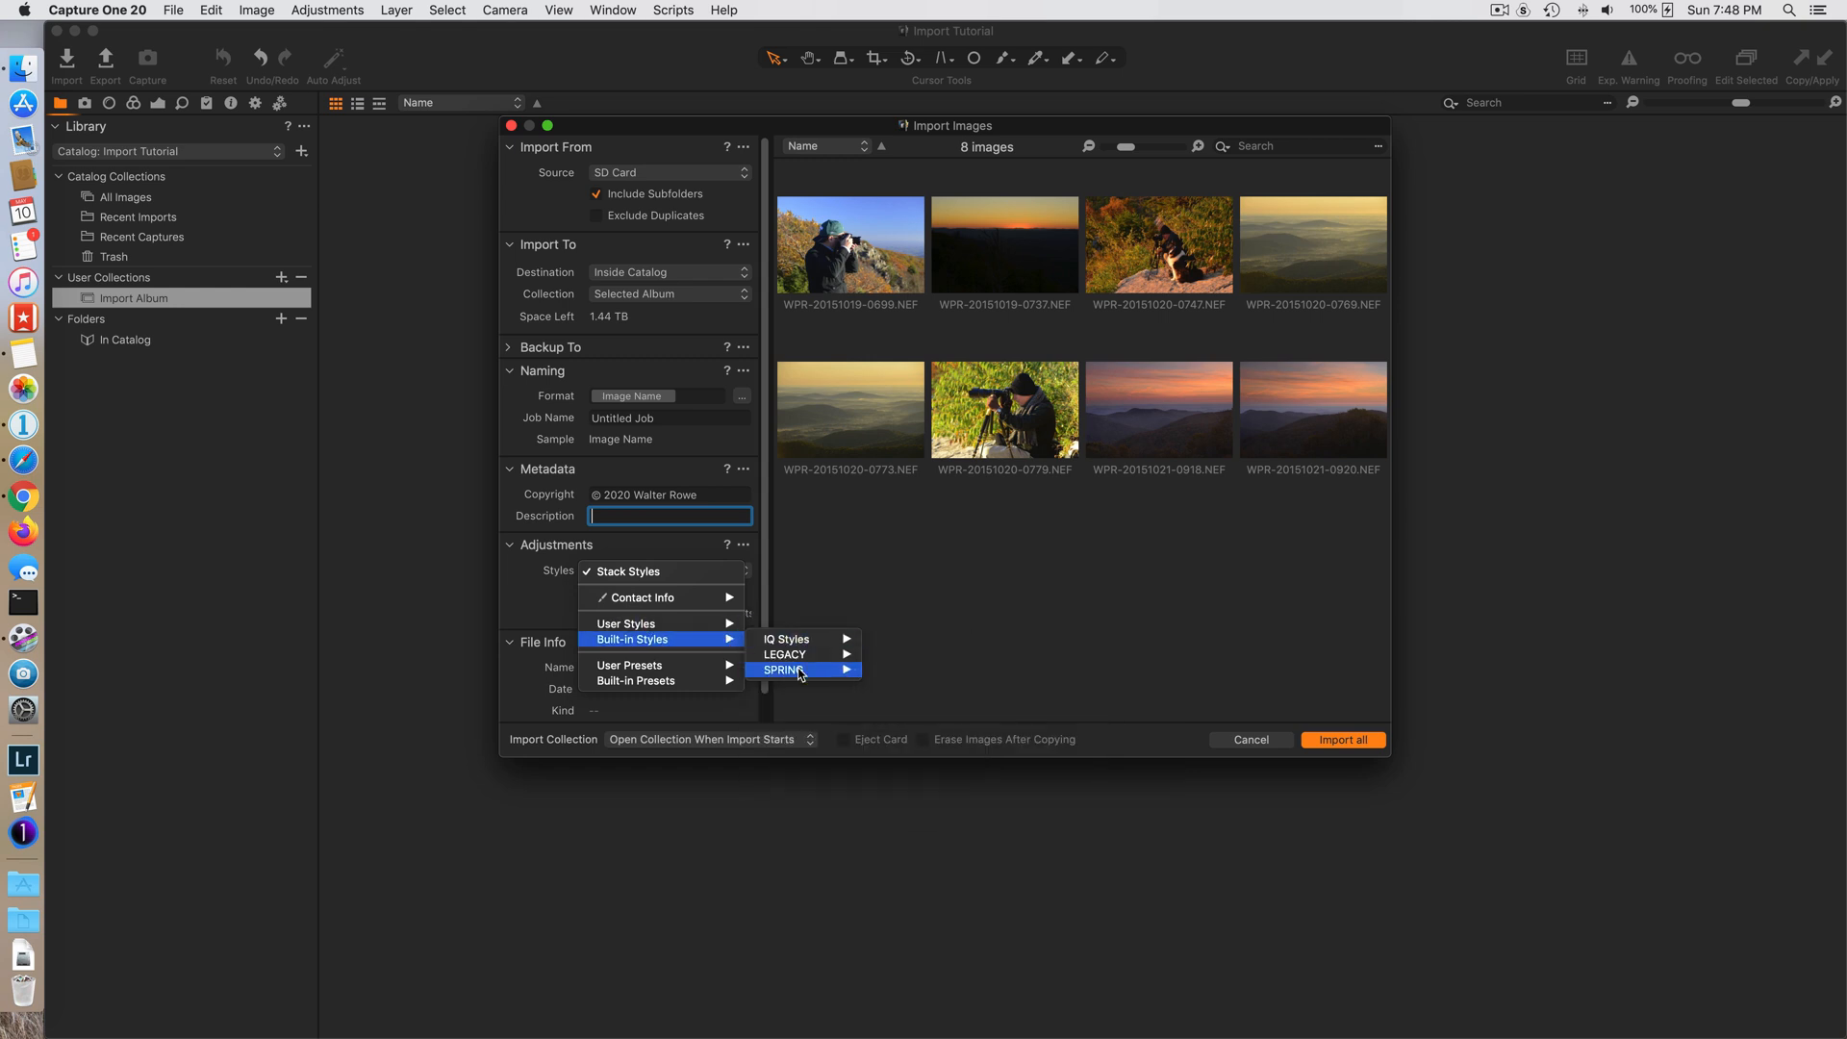
{"action": "mouse_move", "coordinate": [664, 681]}
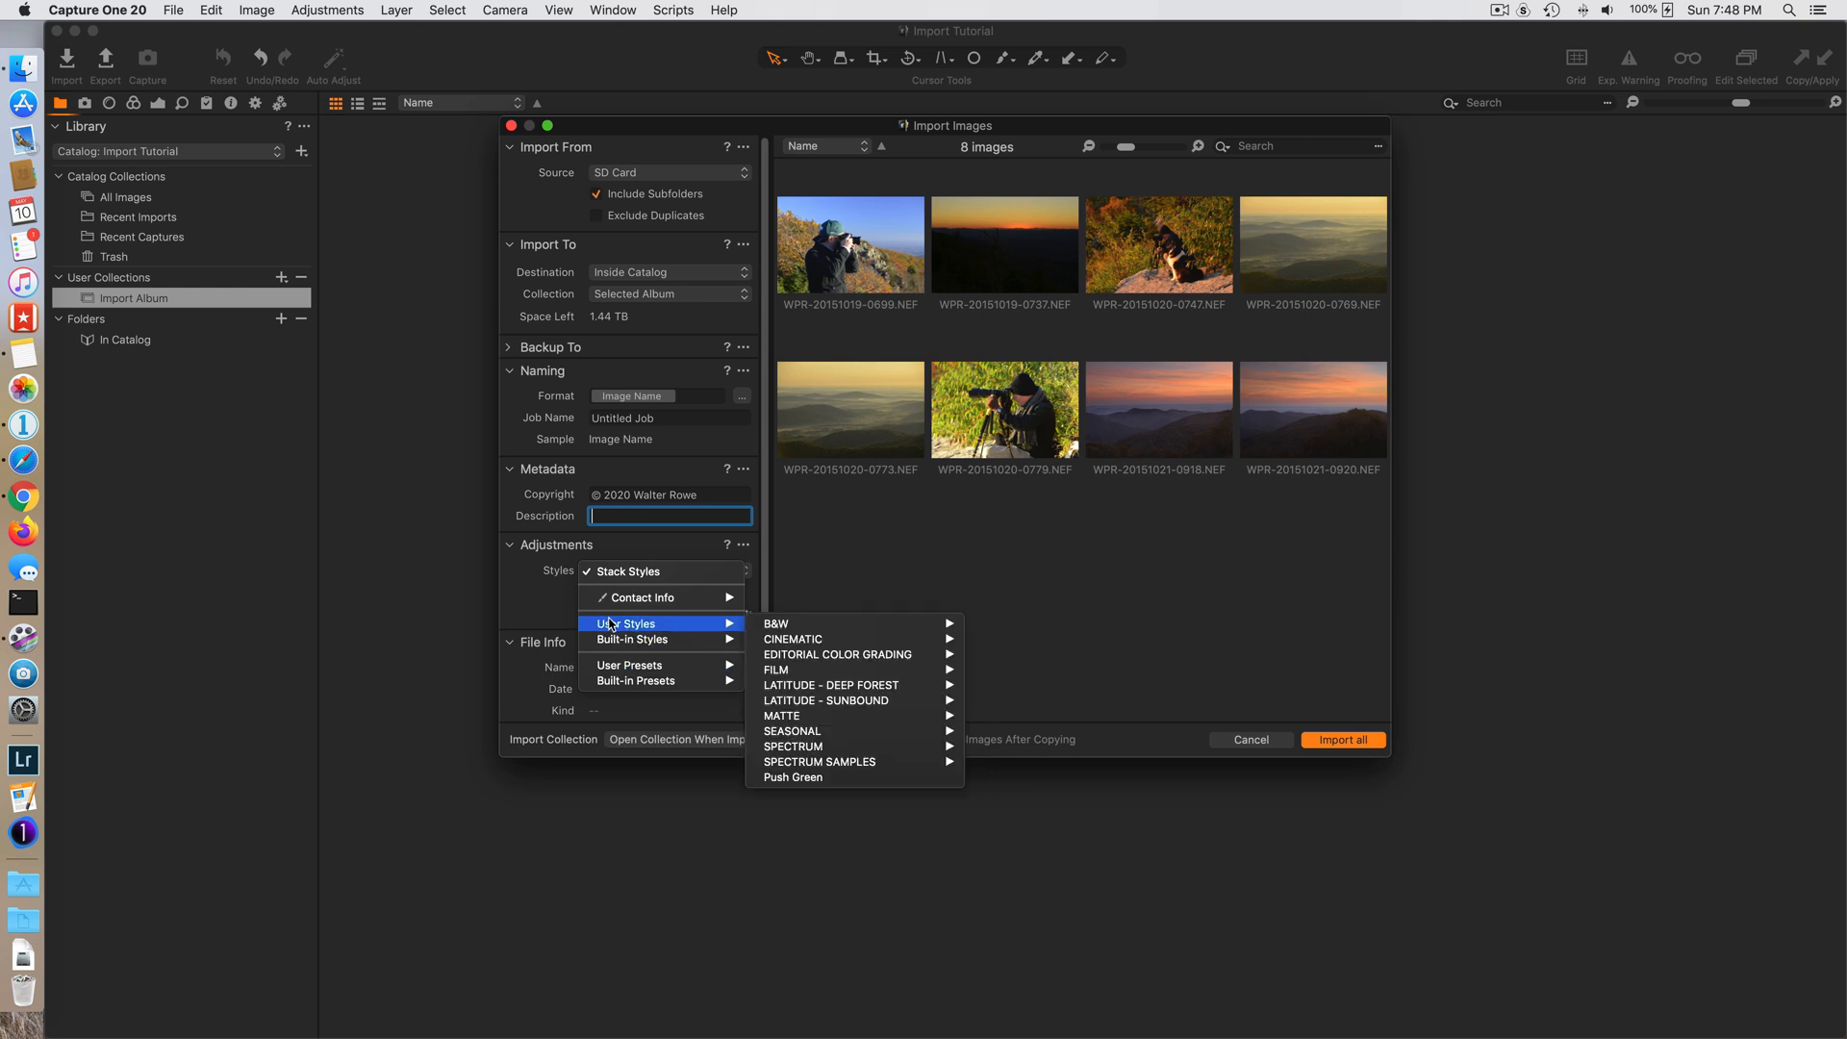
{"action": "left_click", "coordinate": [540, 587]}
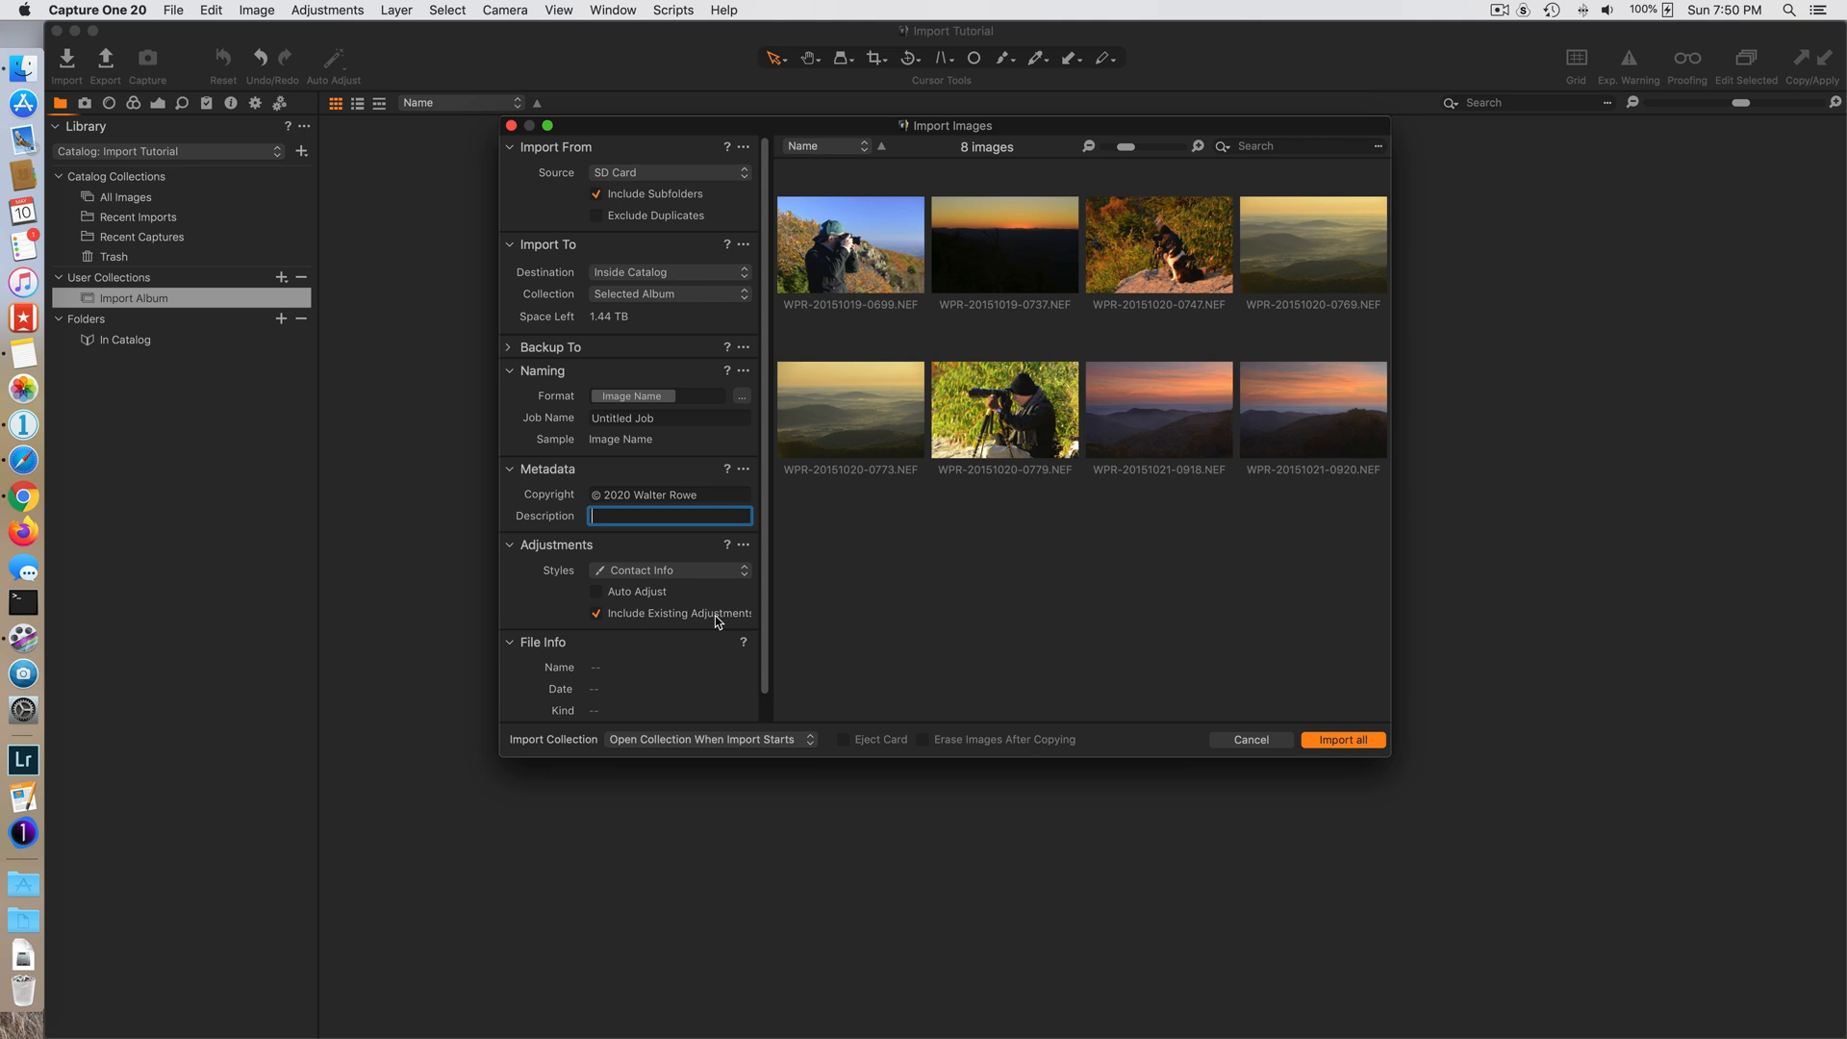
- Select several source images one at a time and examine their file name, date, kind and size in File Info
{"action": "left_click", "coordinate": [873, 272]}
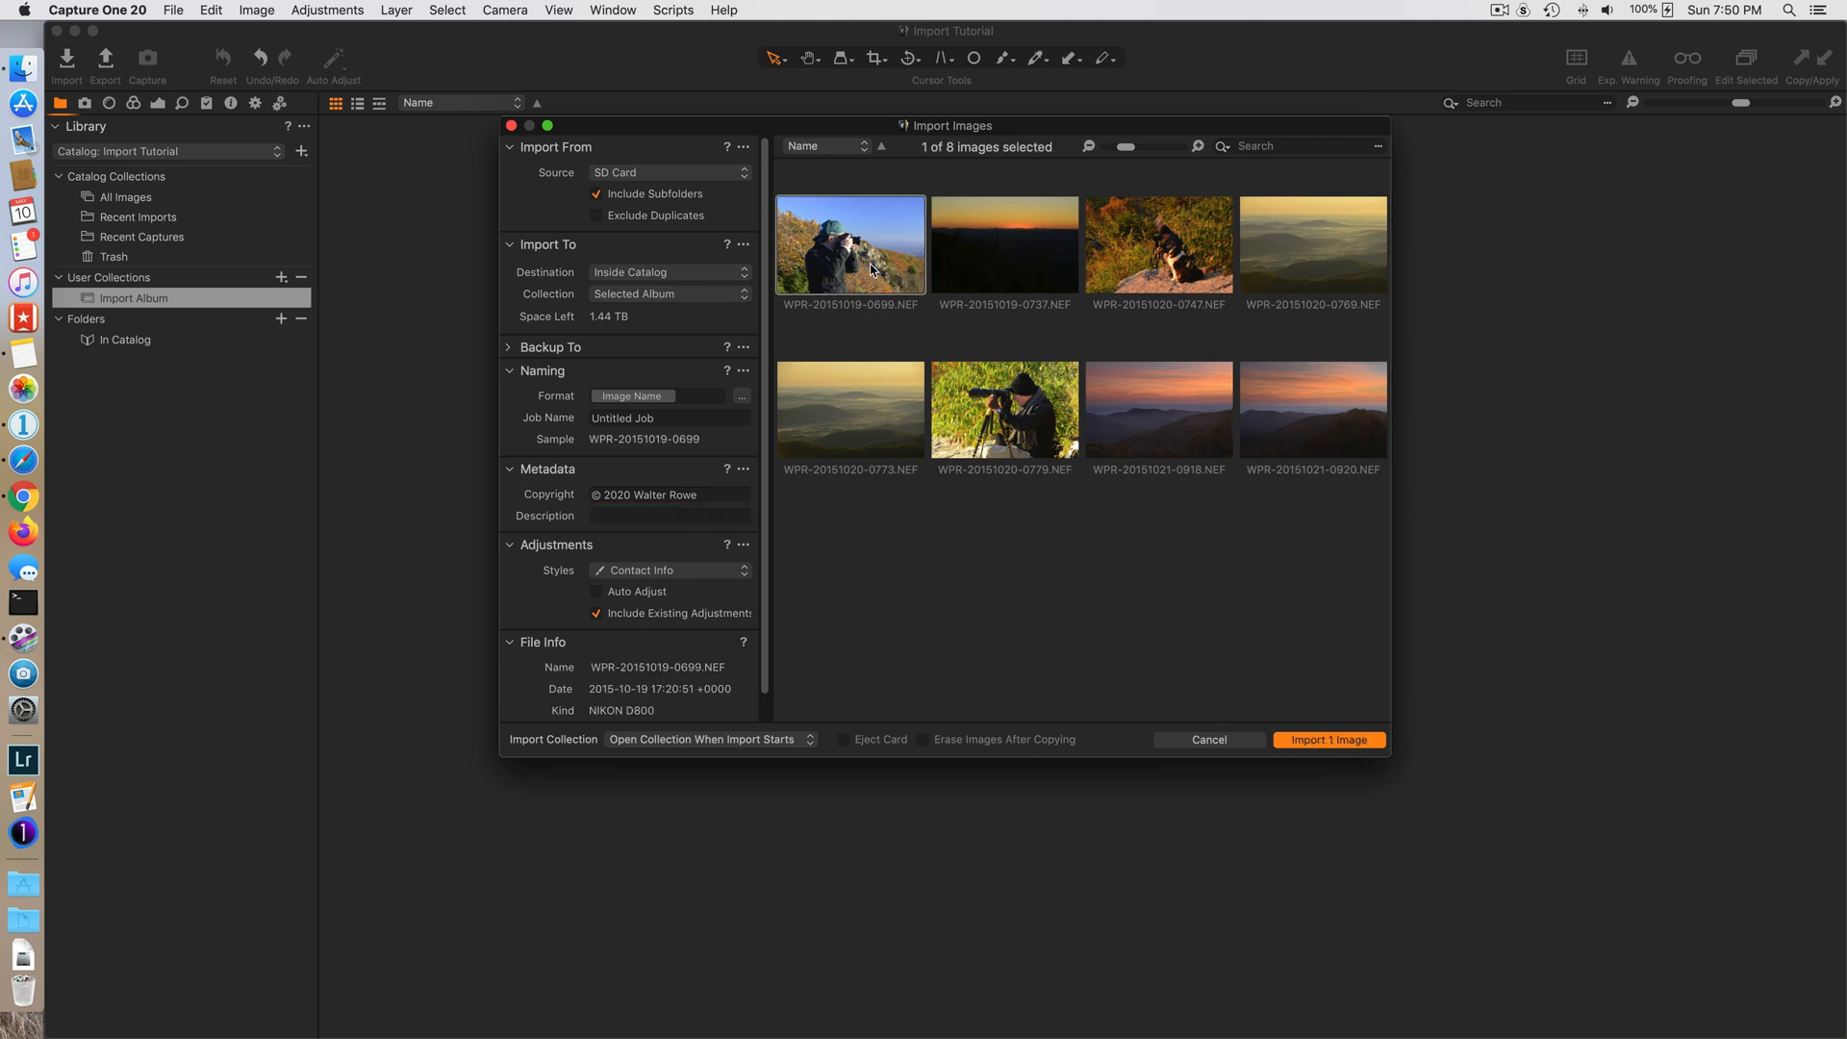
{"action": "left_click", "coordinate": [1010, 267]}
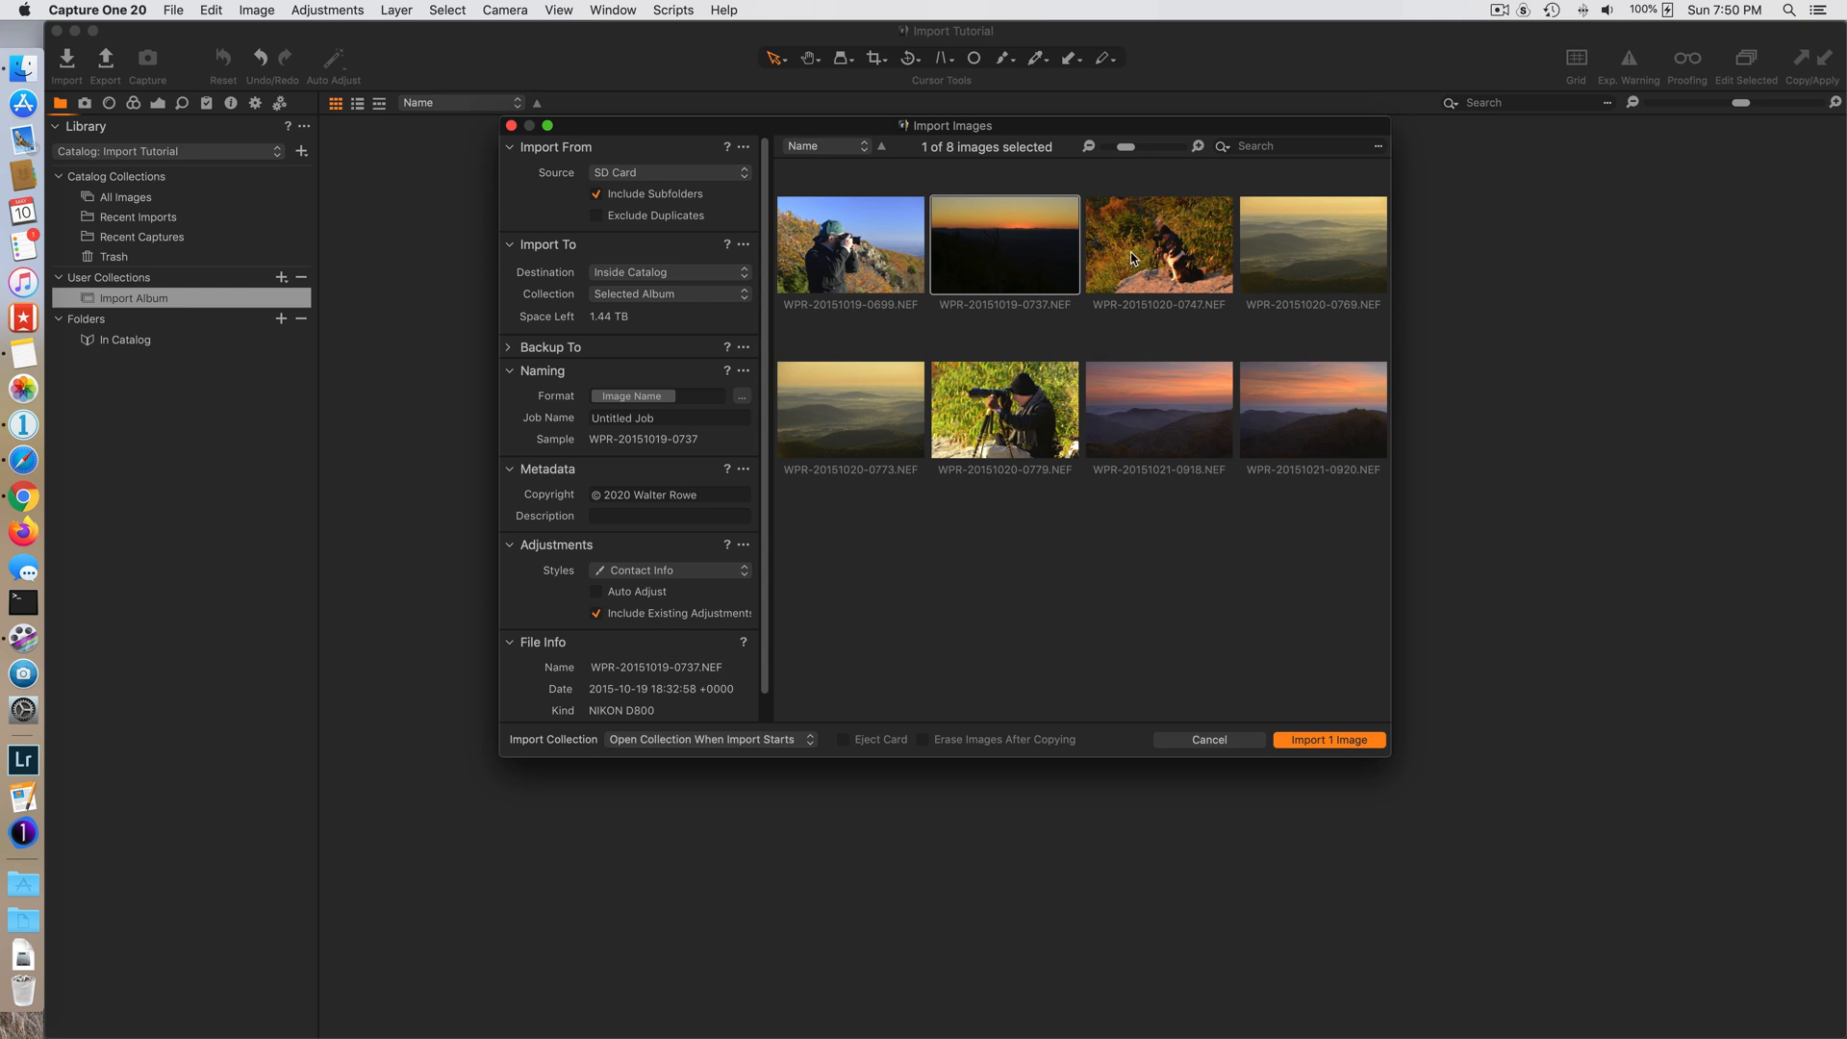
{"action": "left_click", "coordinate": [1133, 260]}
{"action": "left_click", "coordinate": [1174, 421]}
{"action": "left_click", "coordinate": [992, 420]}
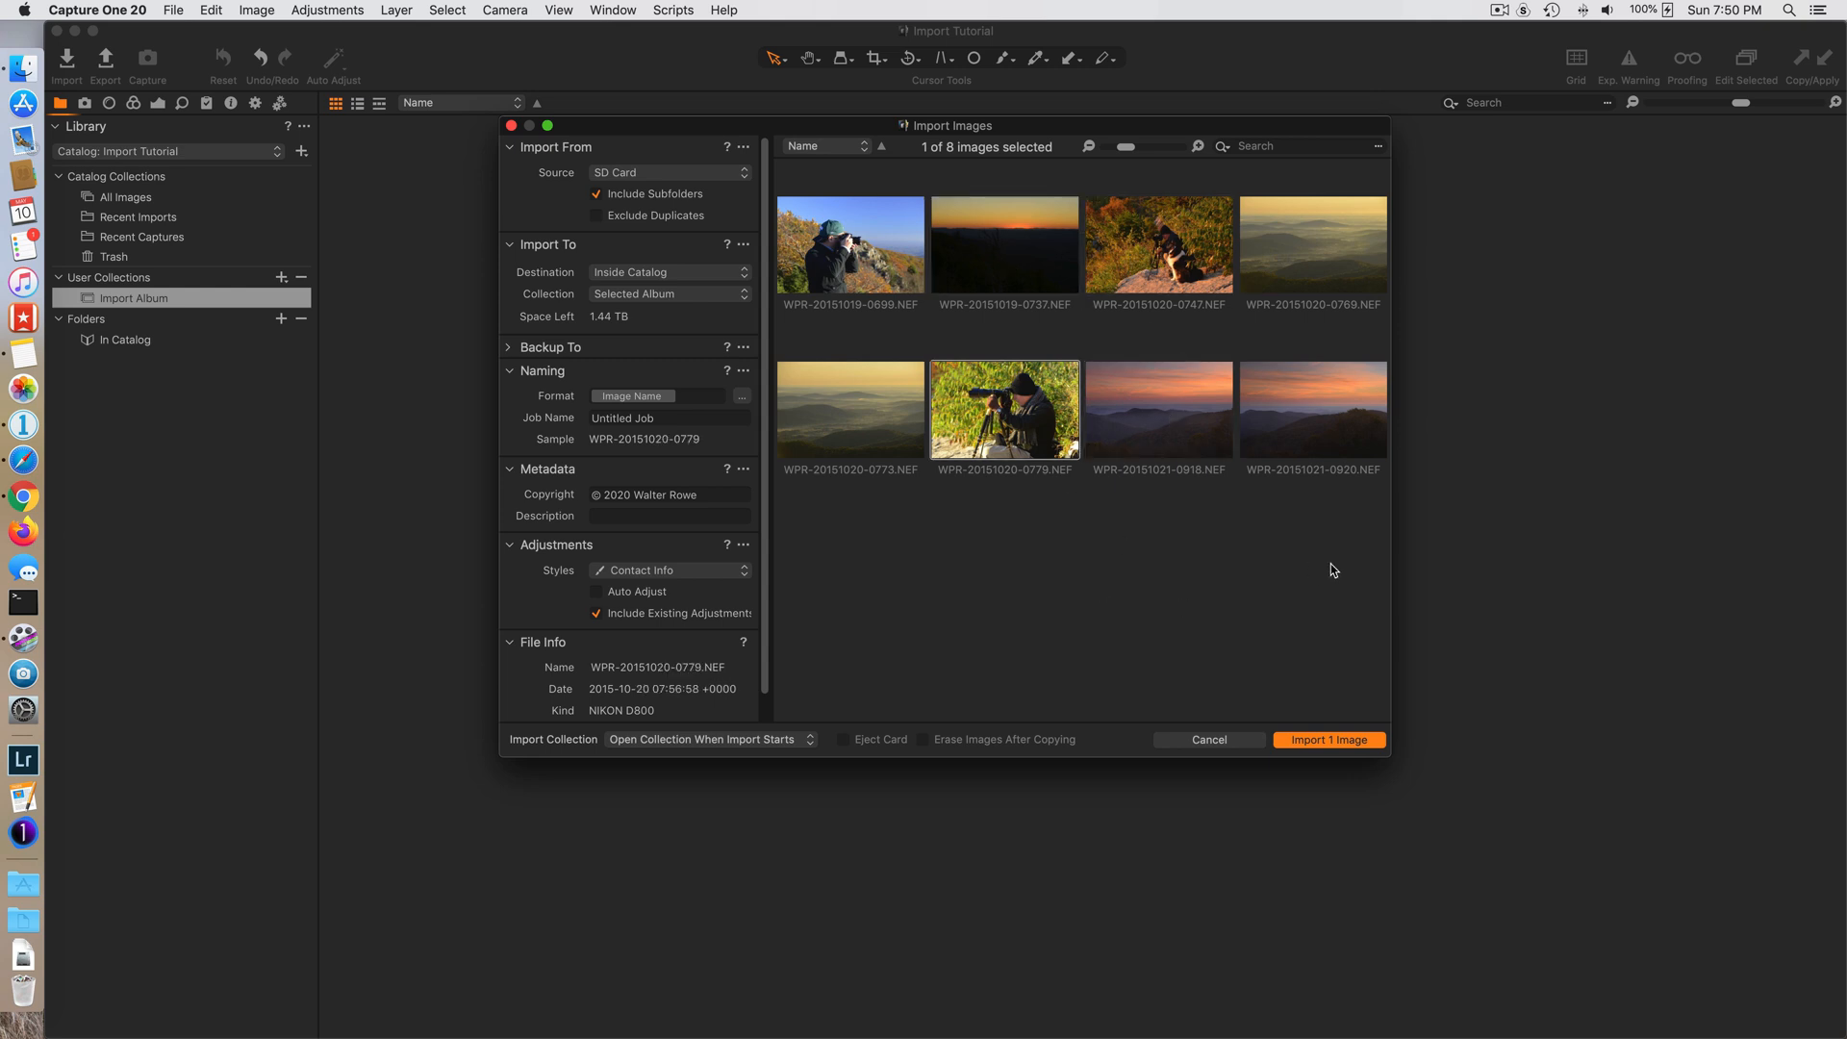
{"action": "scroll", "coordinate": [673, 664], "scroll_direction": "down", "scroll_amount": 2}
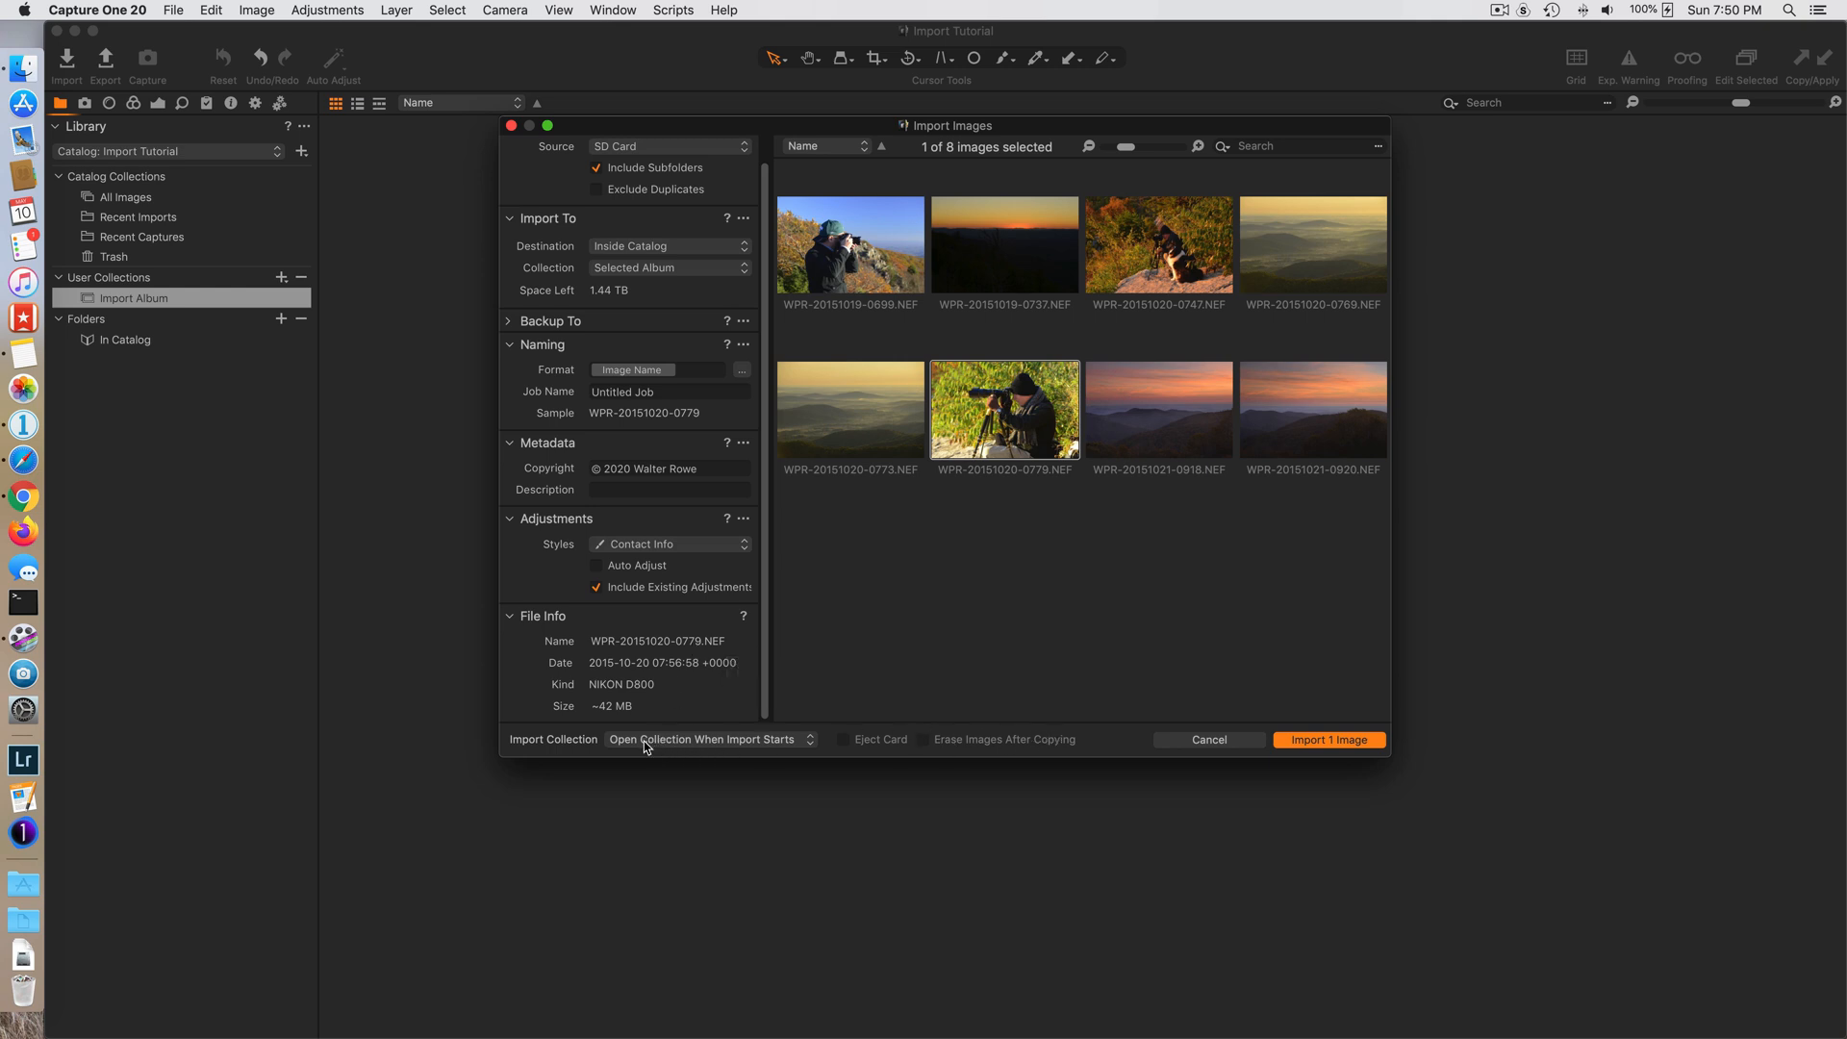
- Keep Open Collection When Import Starts, clear the image selection, and import all images into Import Album
{"action": "left_click", "coordinate": [724, 746]}
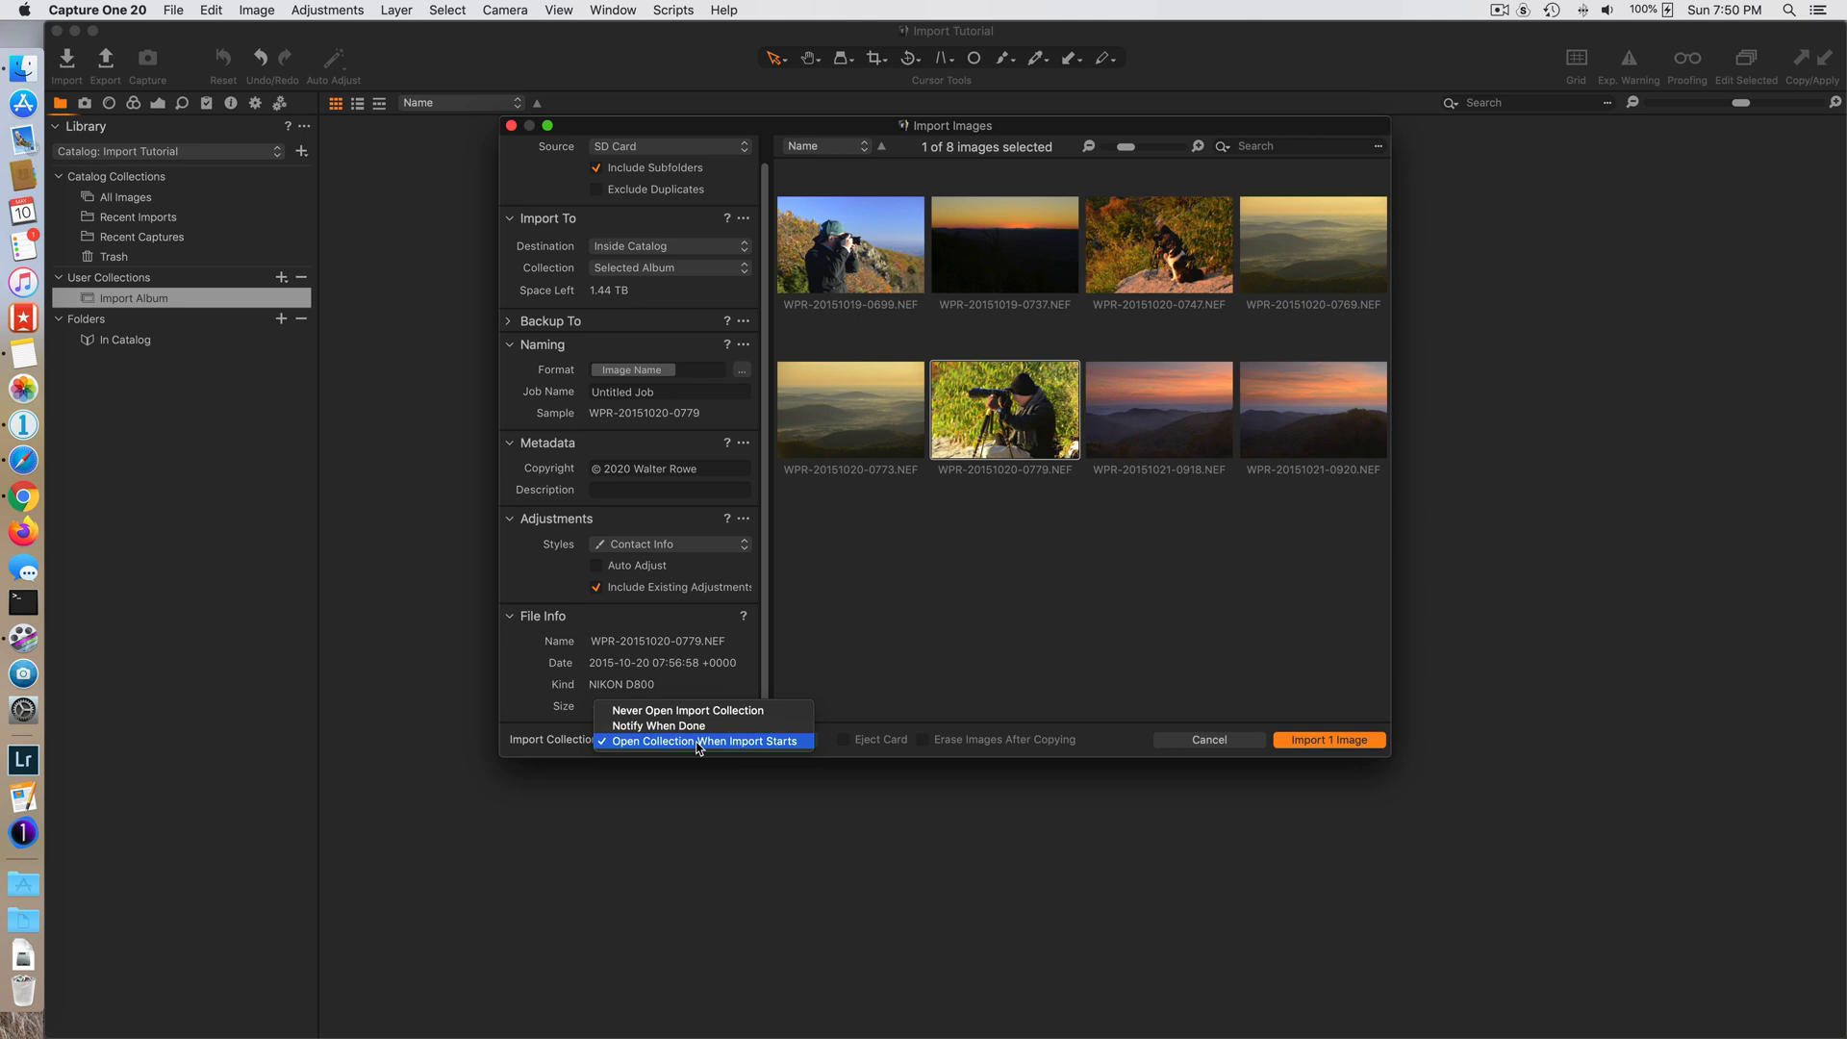
{"action": "left_click", "coordinate": [700, 742]}
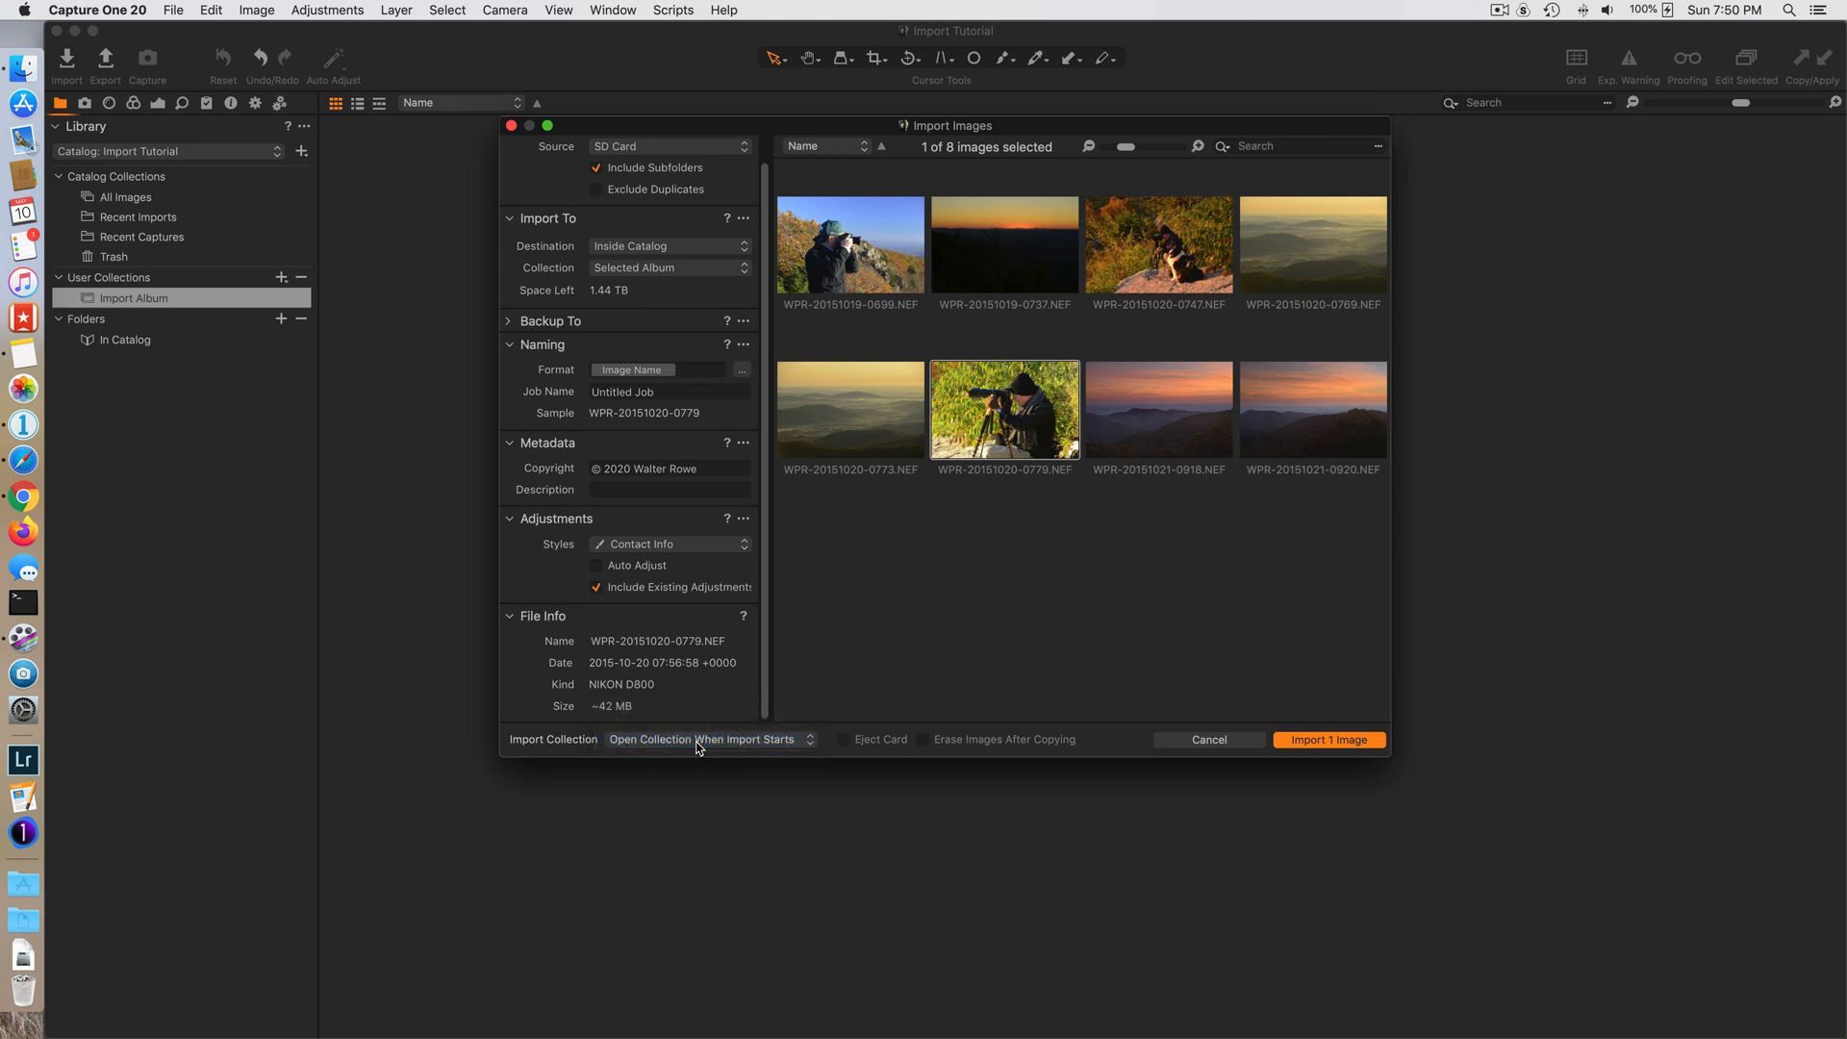
{"action": "left_click", "coordinate": [1019, 585]}
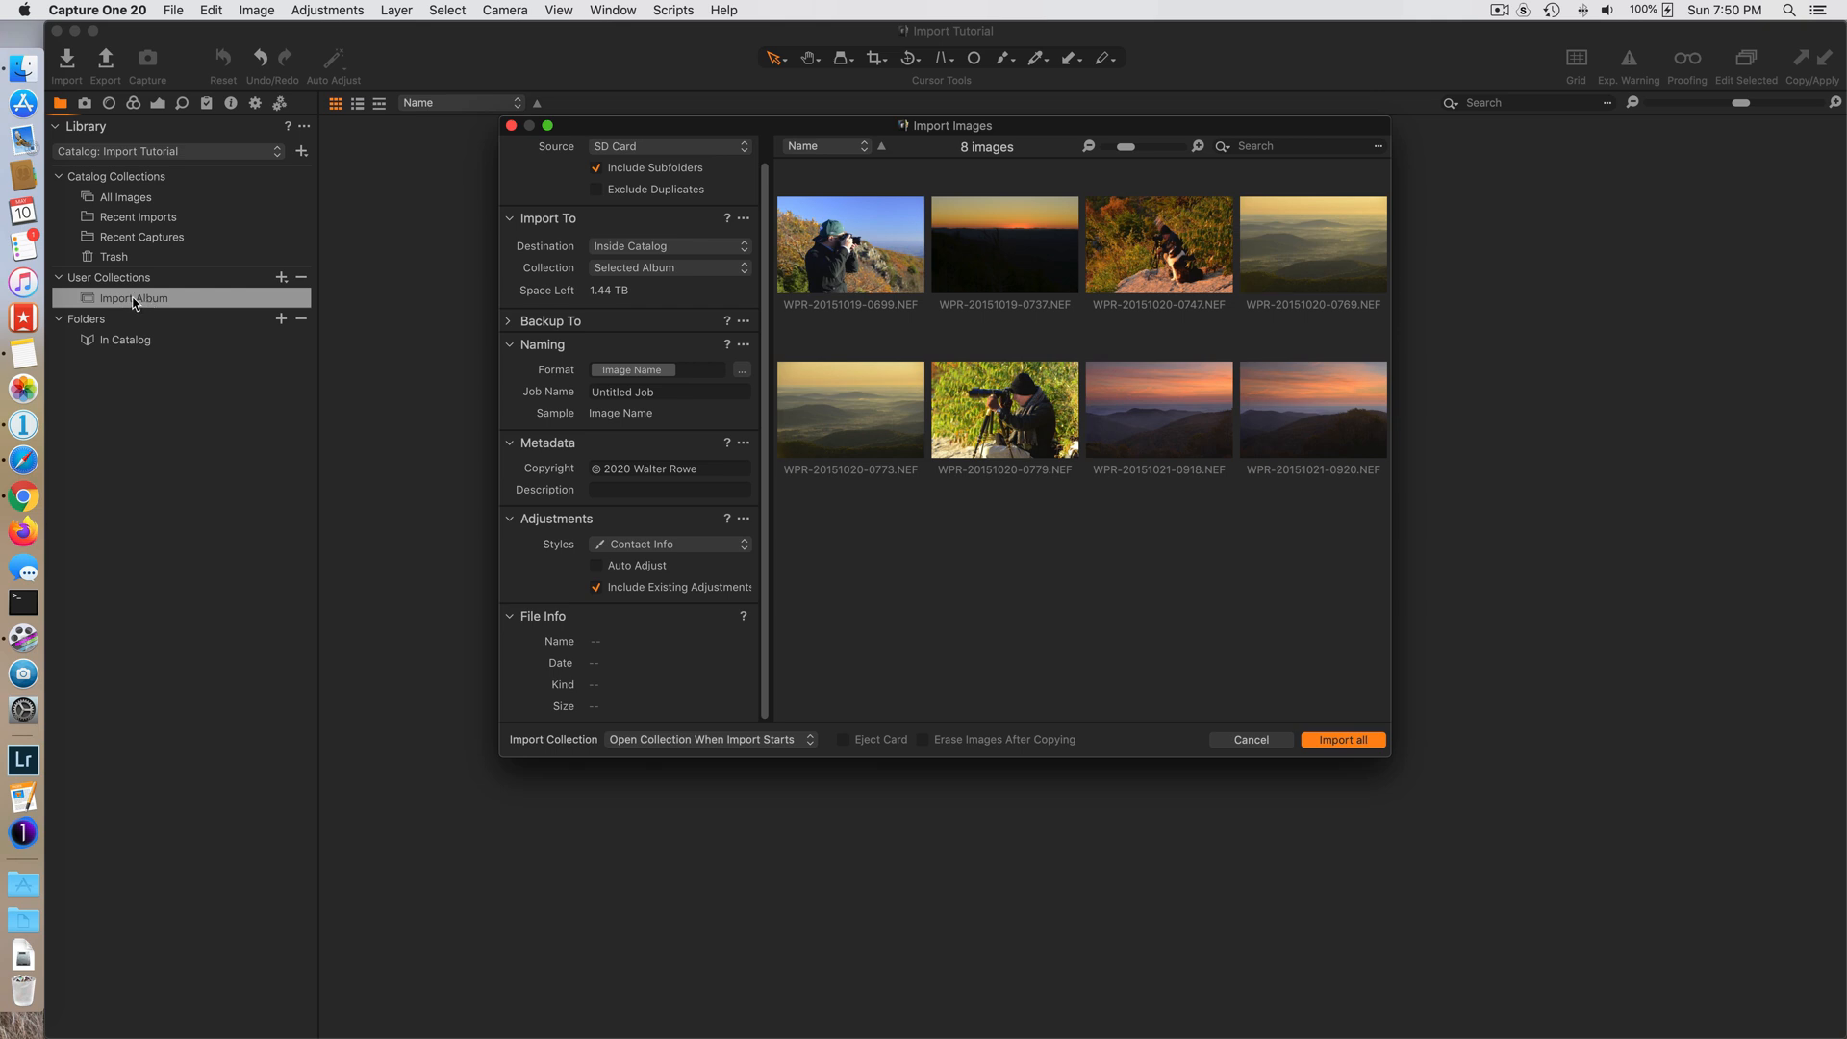
{"action": "left_click", "coordinate": [1350, 736]}
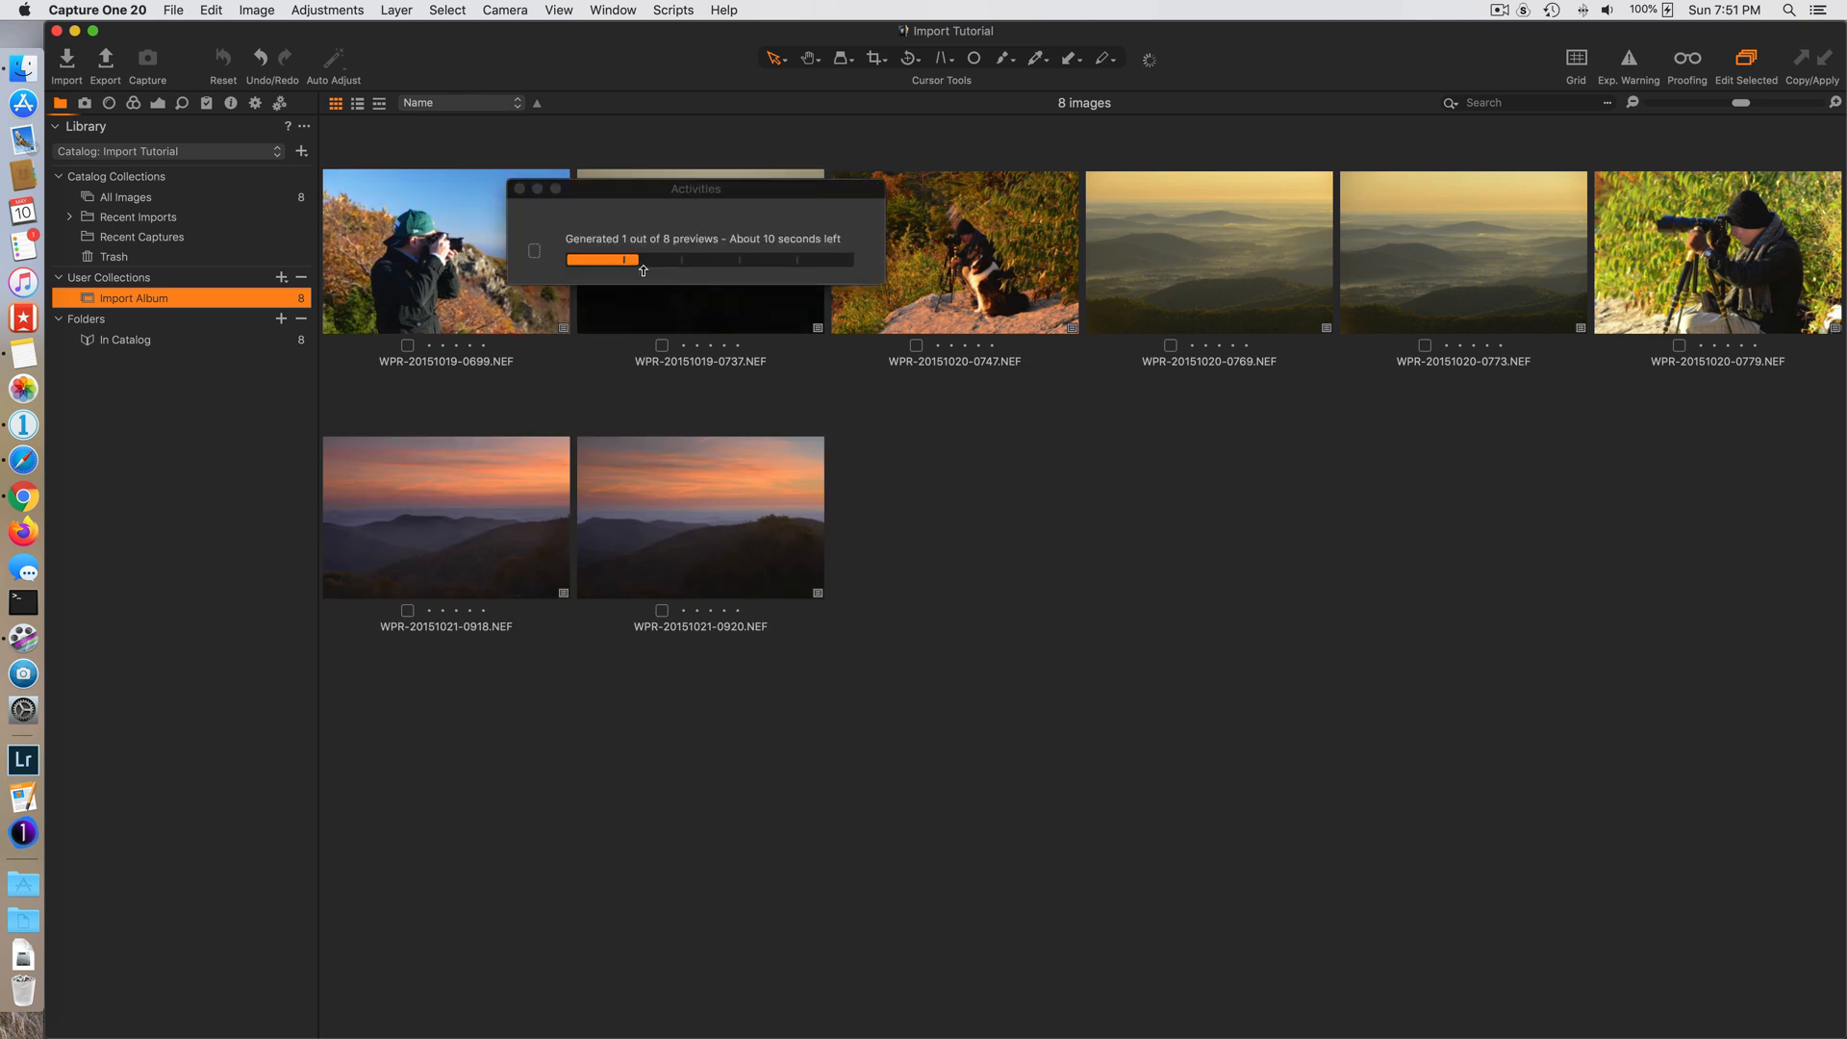
{"action": "left_click_drag", "start_coordinate": [738, 193], "coordinate": [1104, 508]}
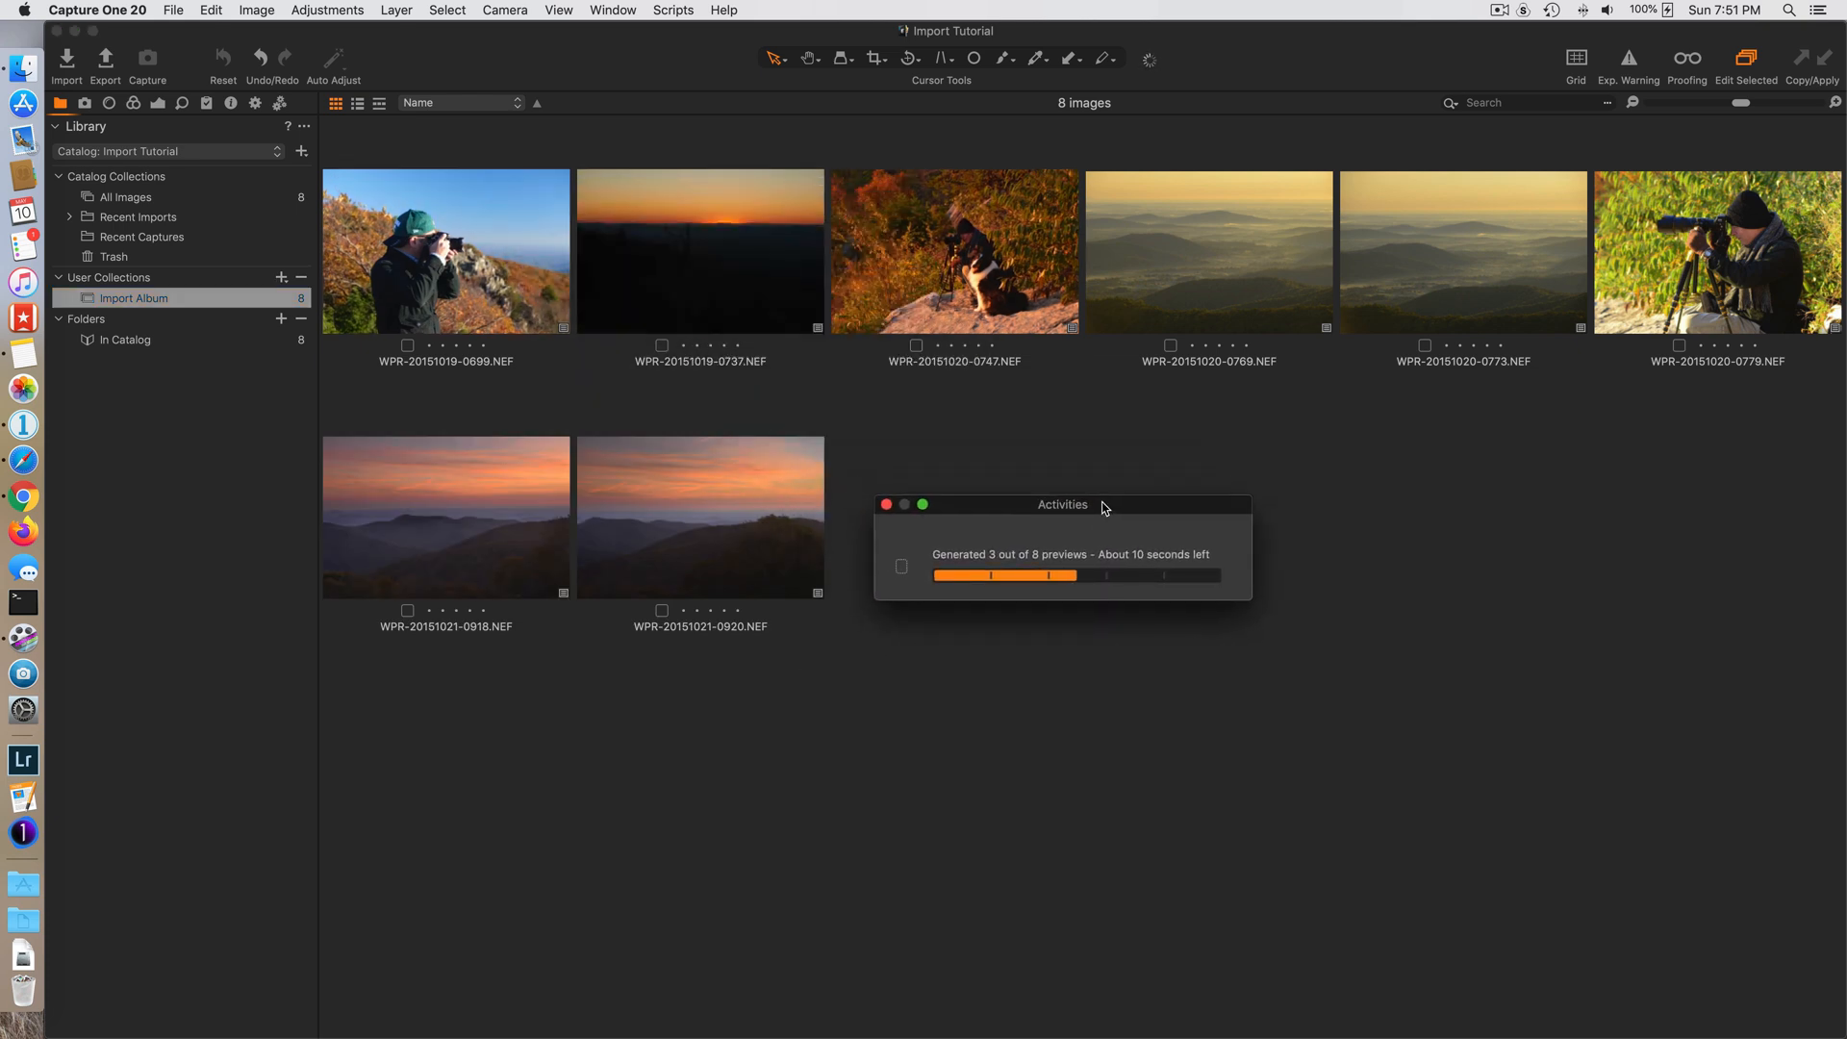
- View the imported images in Import Album and in the May 10, 2020 at 7:51 PM recent import
{"action": "left_click", "coordinate": [189, 303]}
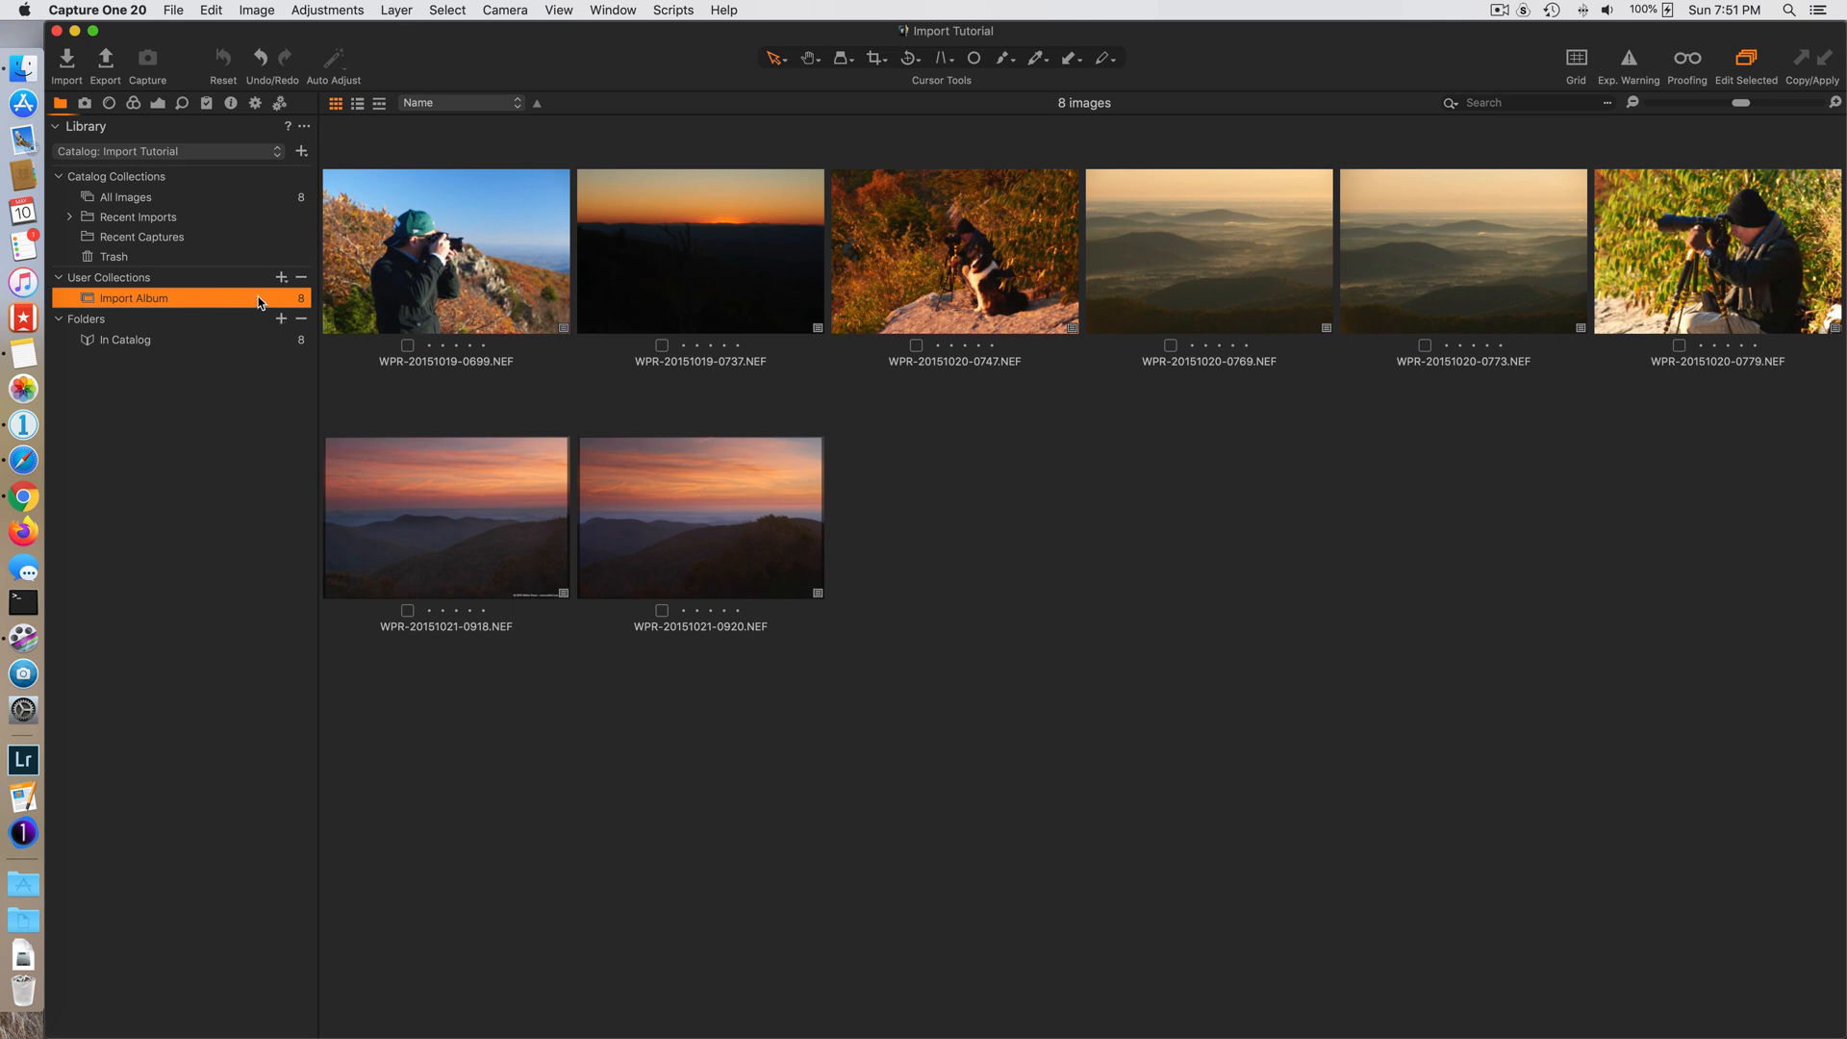
{"action": "left_click", "coordinate": [69, 219]}
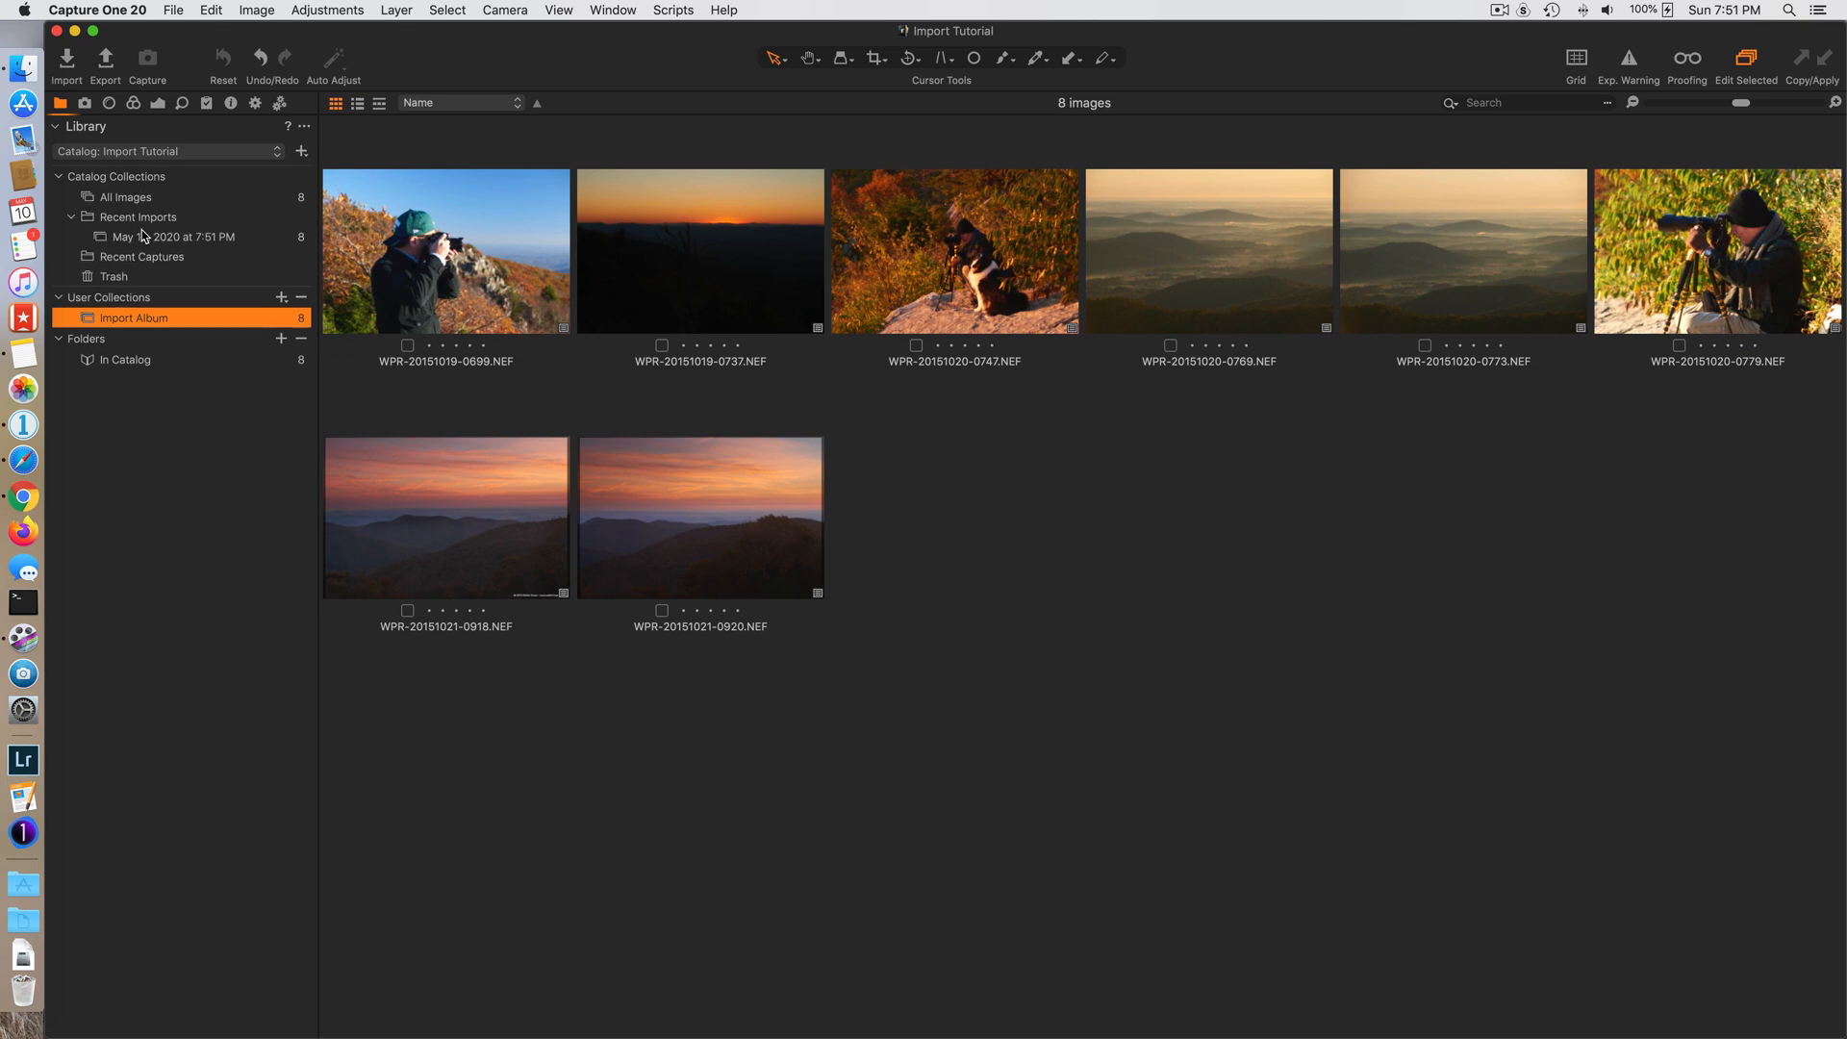
{"action": "left_click", "coordinate": [200, 239]}
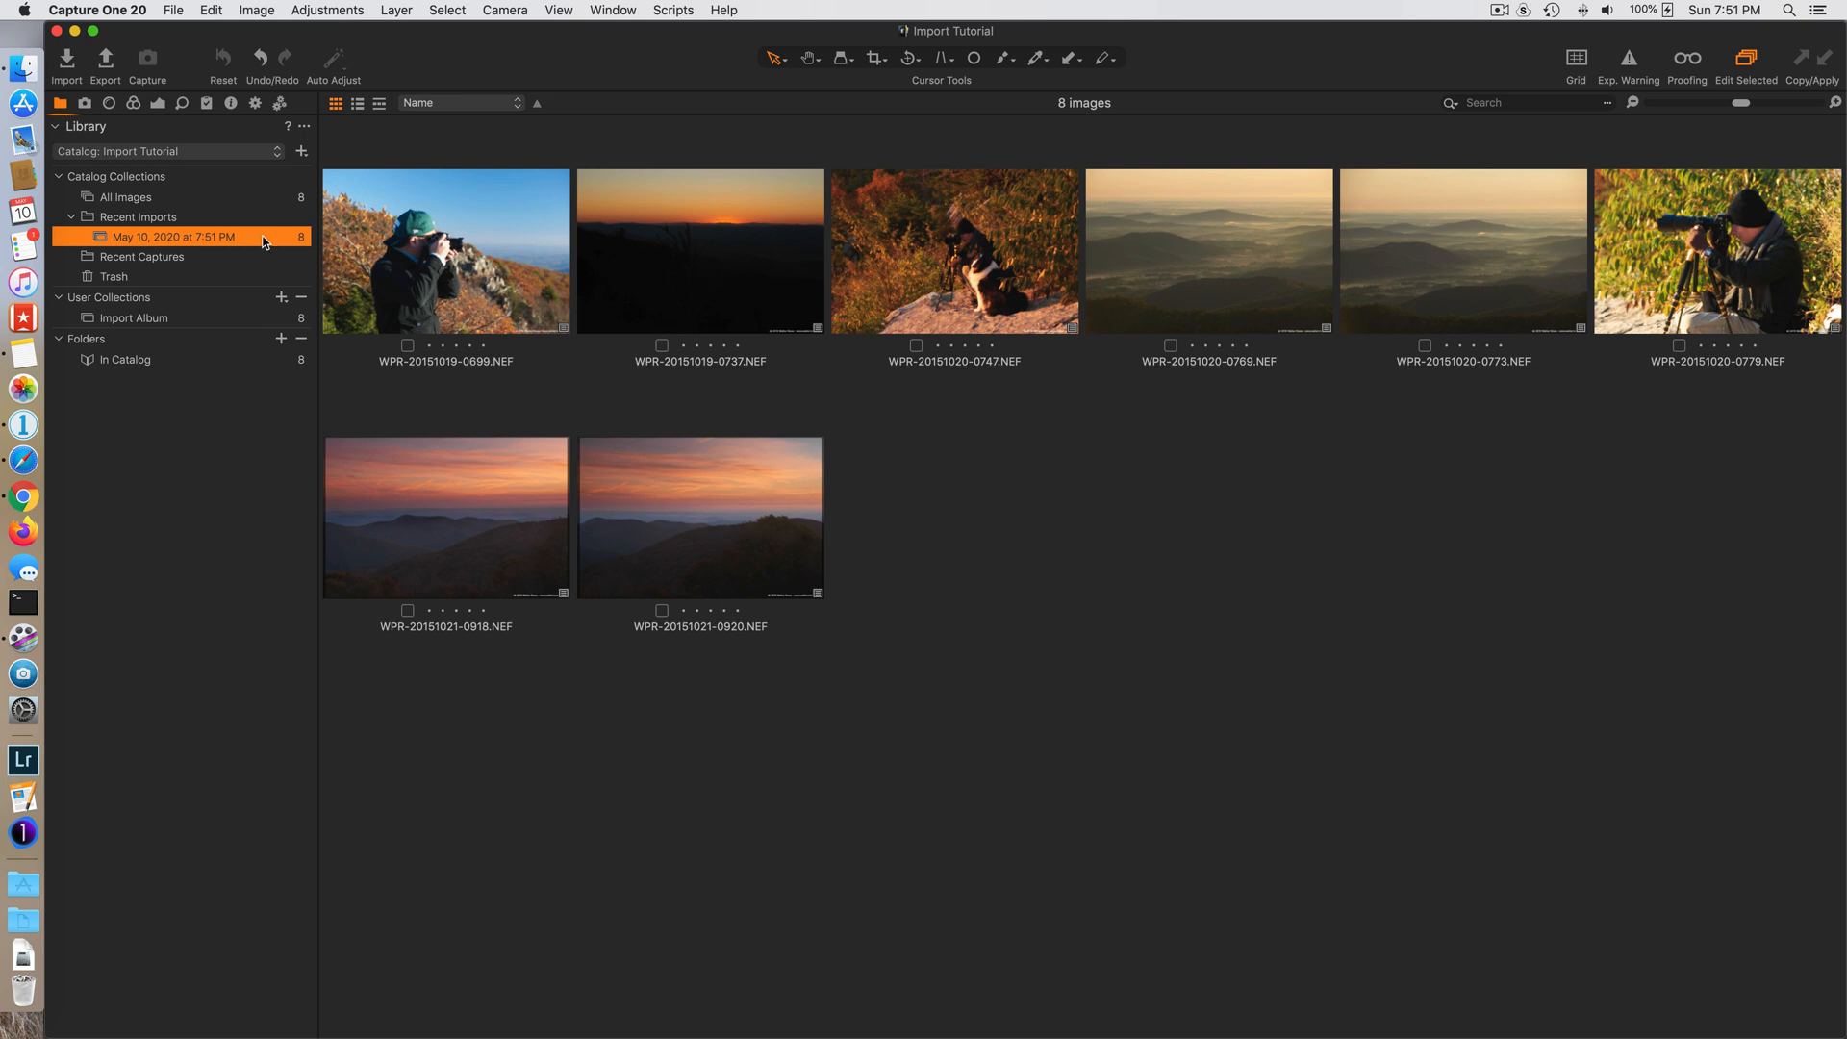
- Select all images in the recent import and clear the selection again
{"action": "left_click", "coordinate": [452, 267]}
{"action": "key", "text": "super+a"}
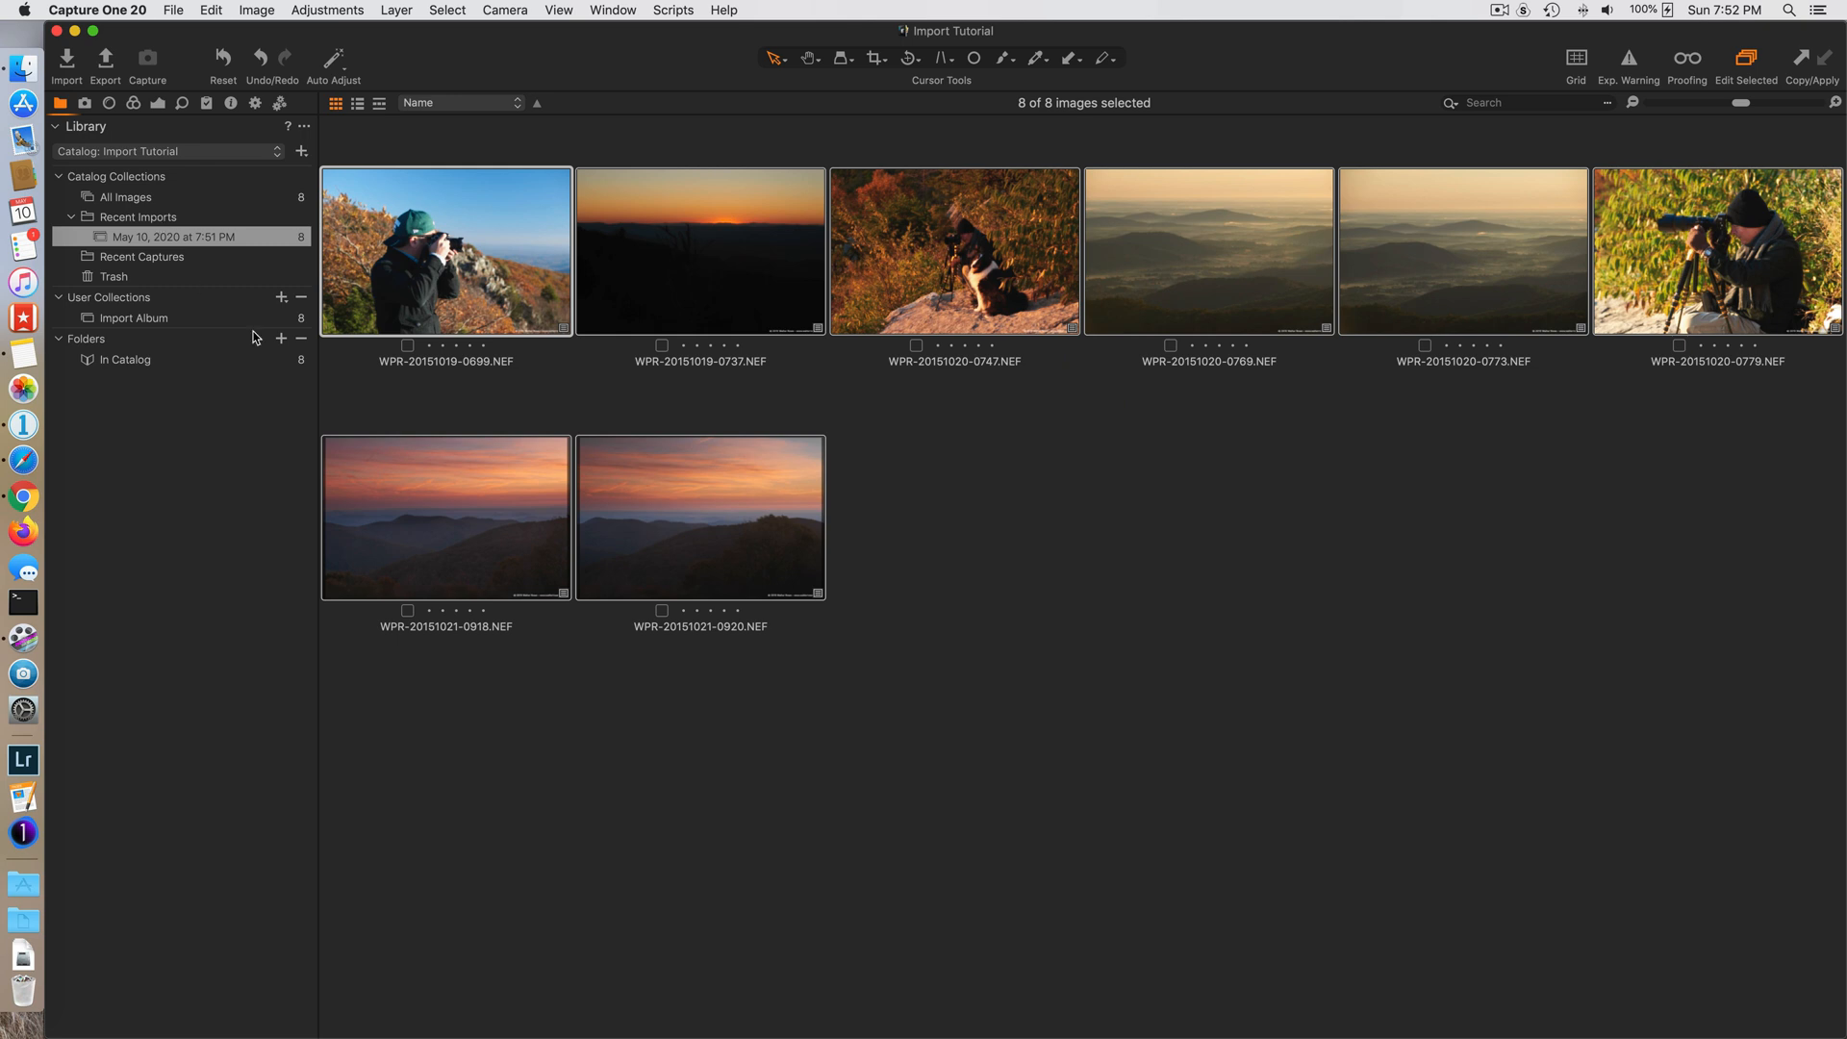
{"action": "left_click", "coordinate": [500, 388]}
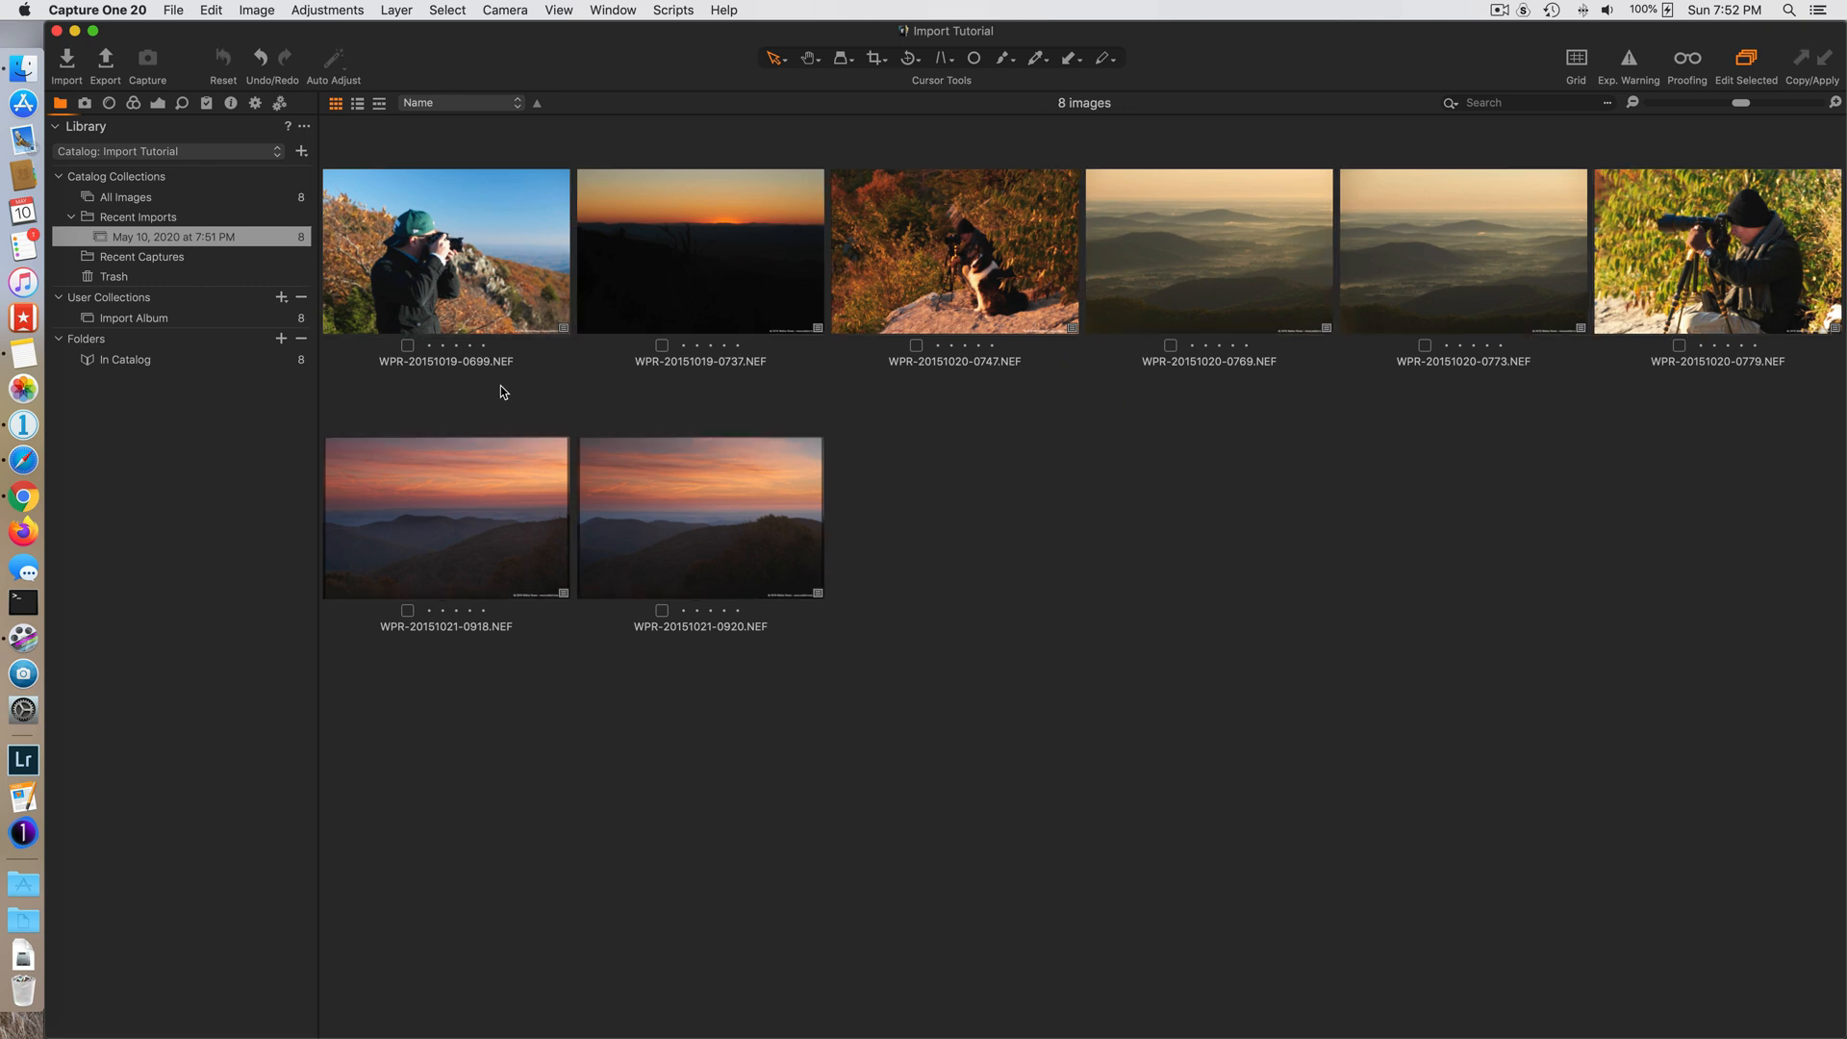